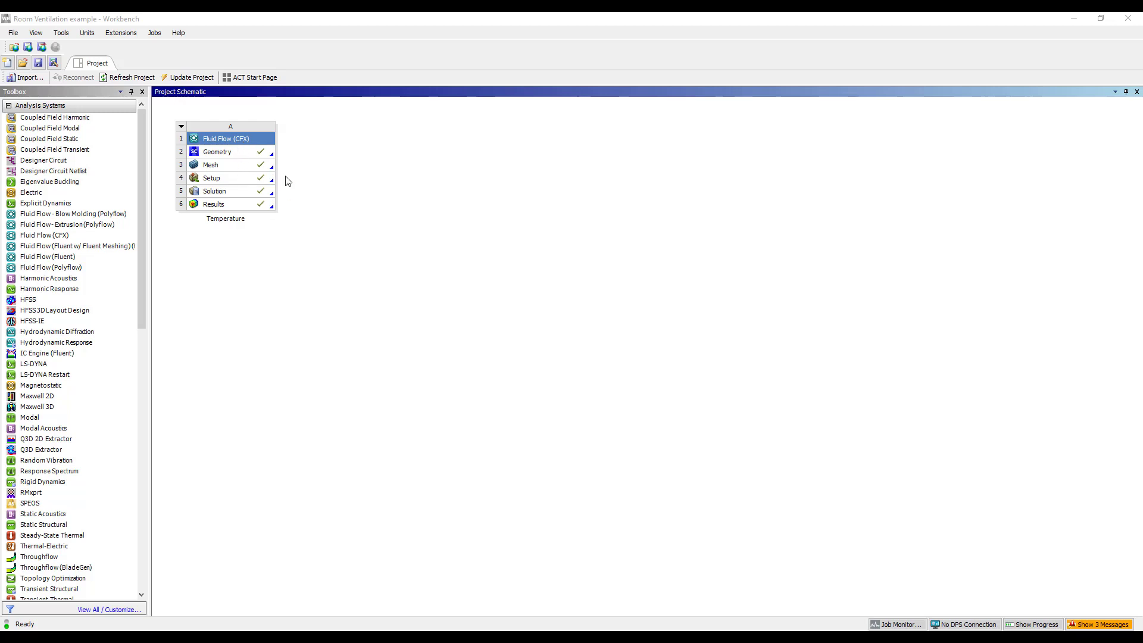
Open the Temperature setup in CFX-Pre and review the Default Domain with its boundaries and Subdomain 1
double_click(246, 180)
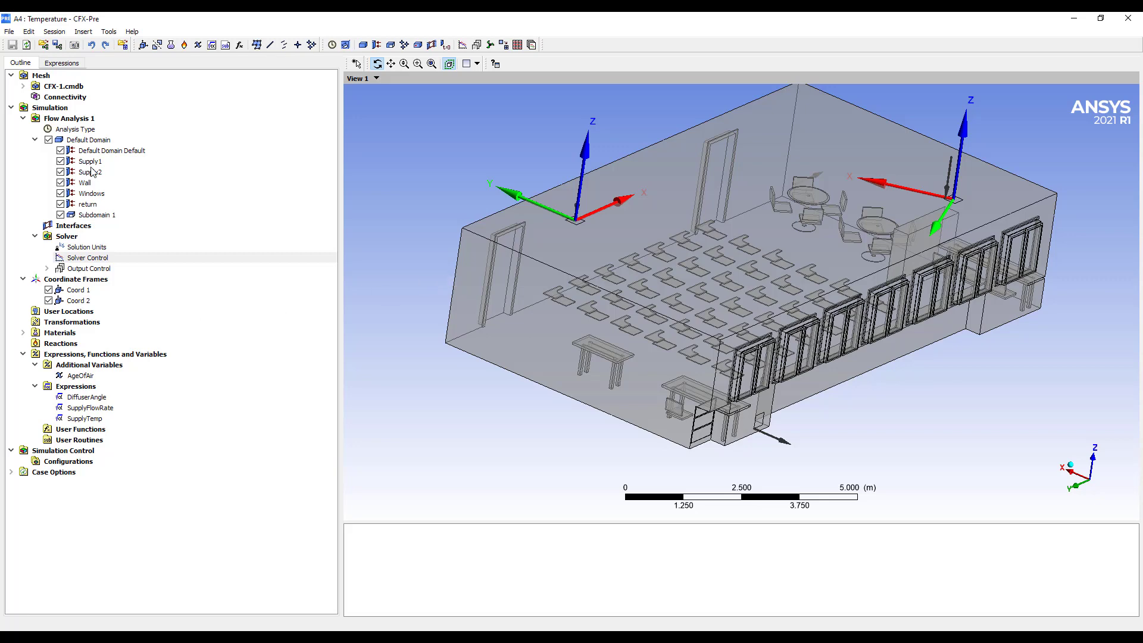
double_click(84, 142)
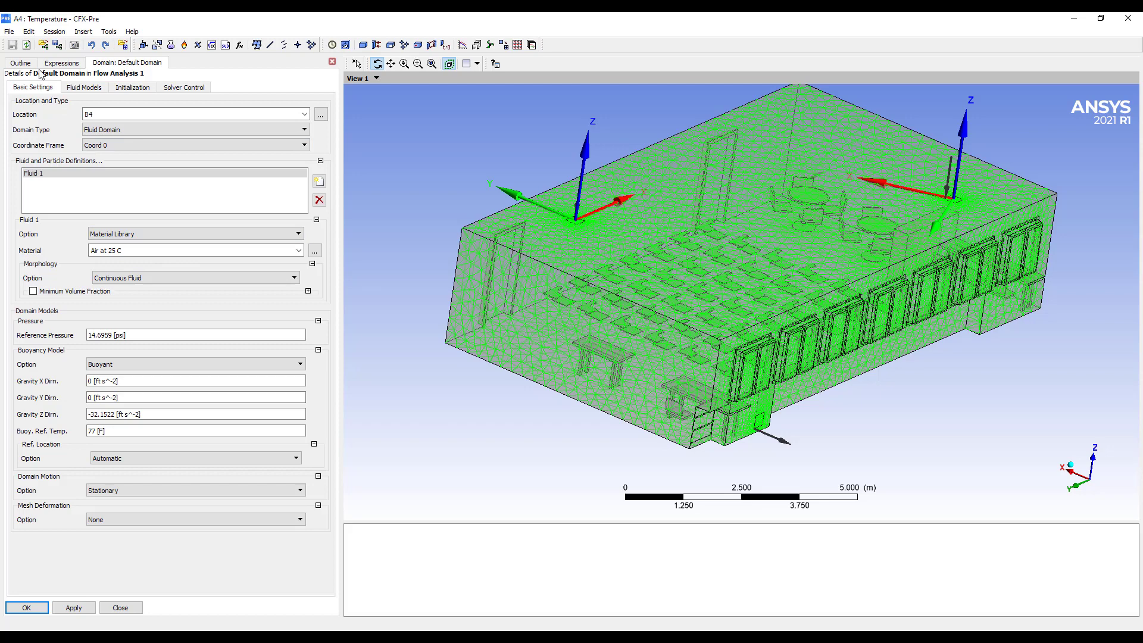
left_click(22, 62)
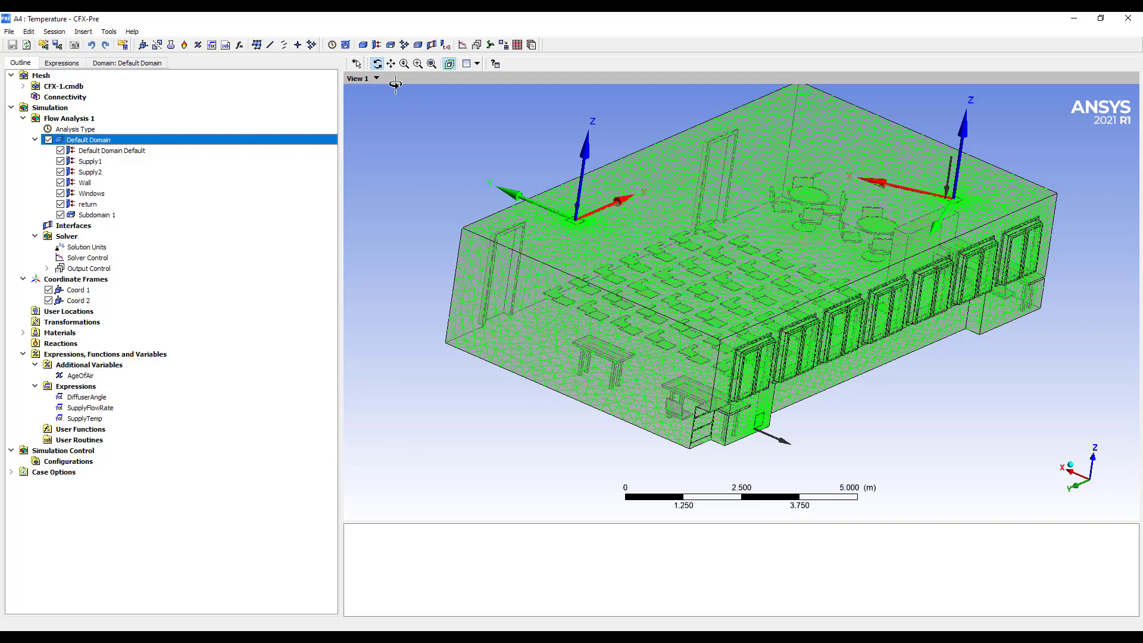
left_click_drag(712, 281, 763, 316)
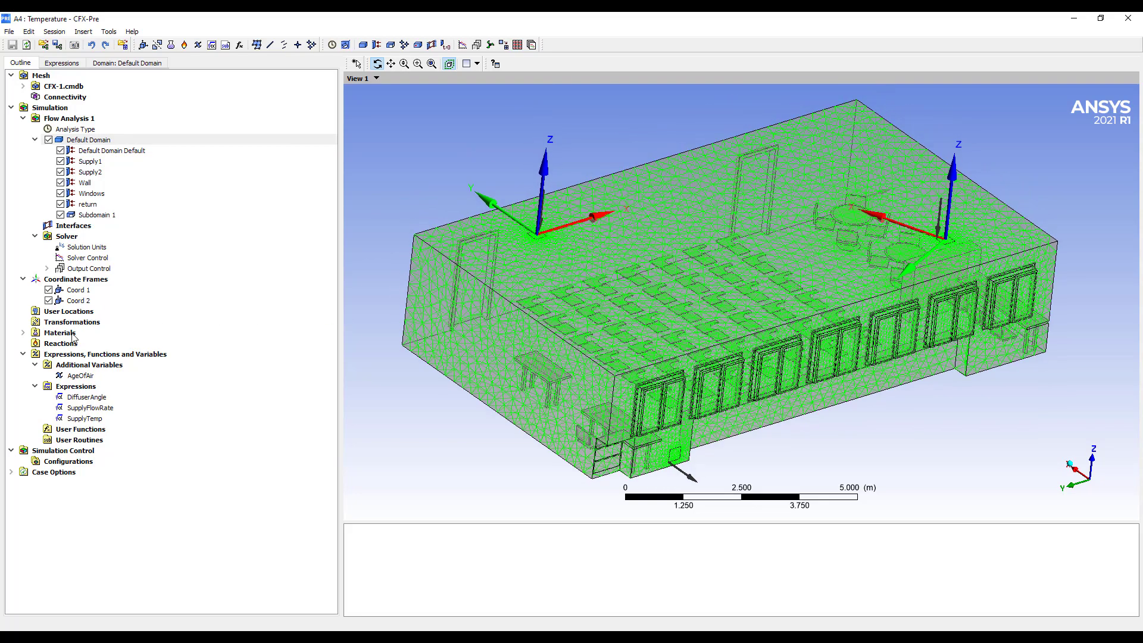
Import N2 Ideal Gas and O2 Ideal Gas from the Calorically Perfect Ideal Gases library
left_click(23, 333)
right_click(51, 332)
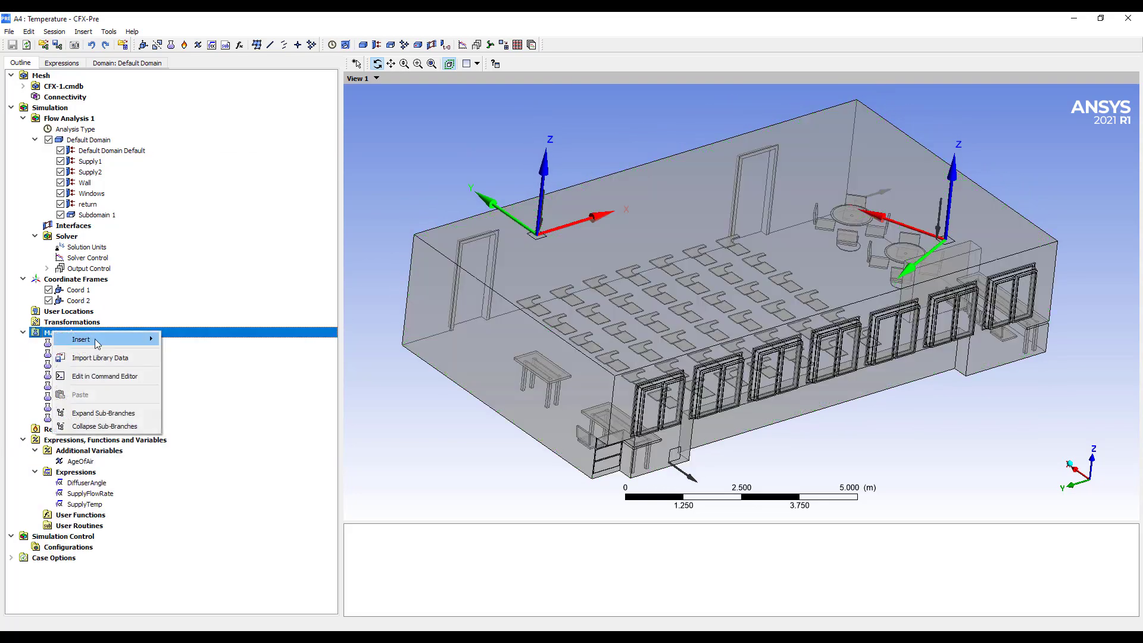
left_click(138, 359)
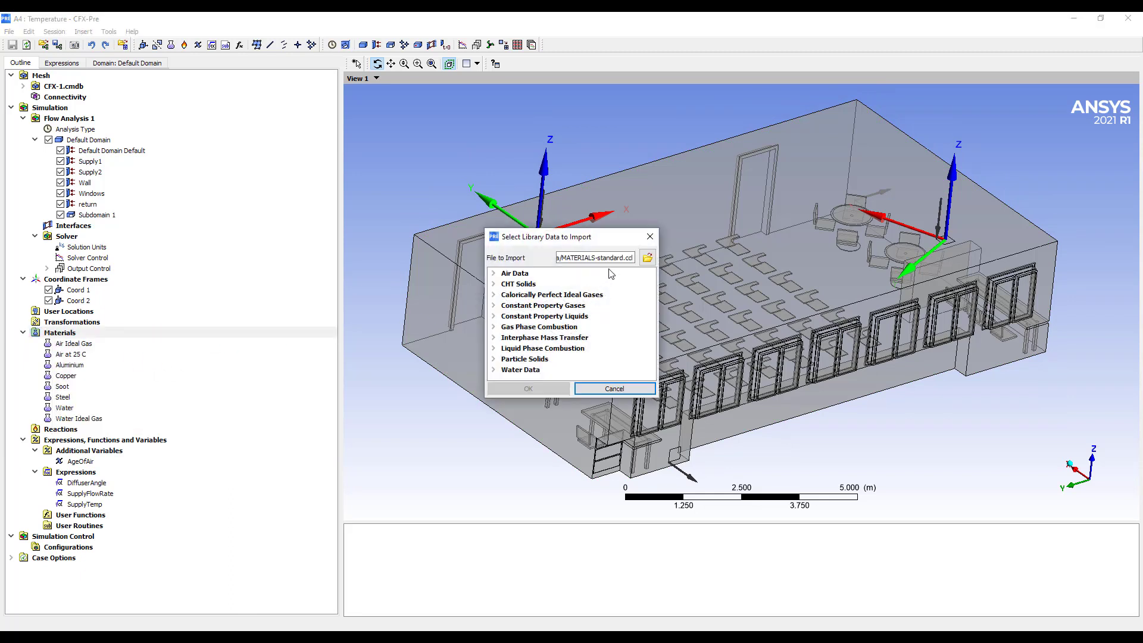
left_click(494, 294)
scroll(565, 325, "down", 3)
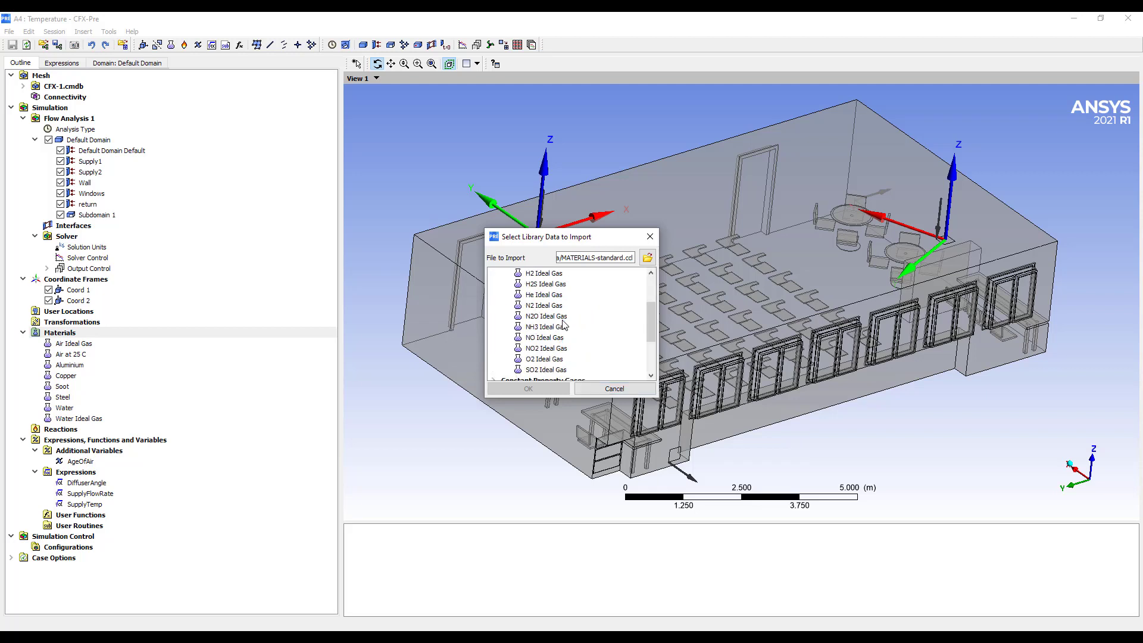
left_click(553, 359)
left_click(558, 307, "ctrl")
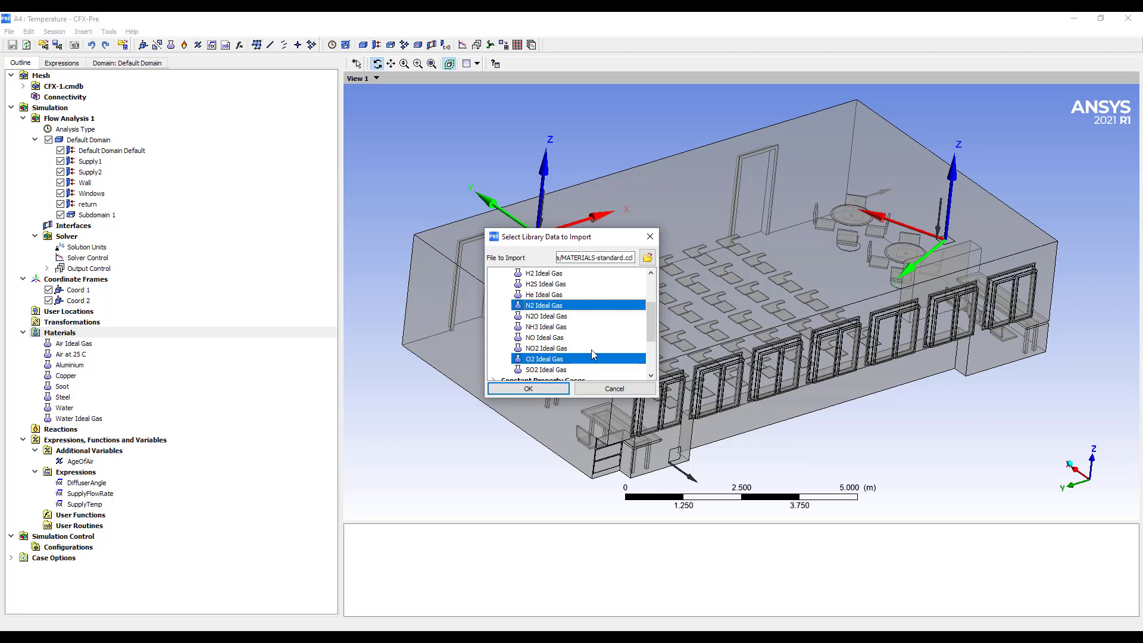
left_click(548, 387)
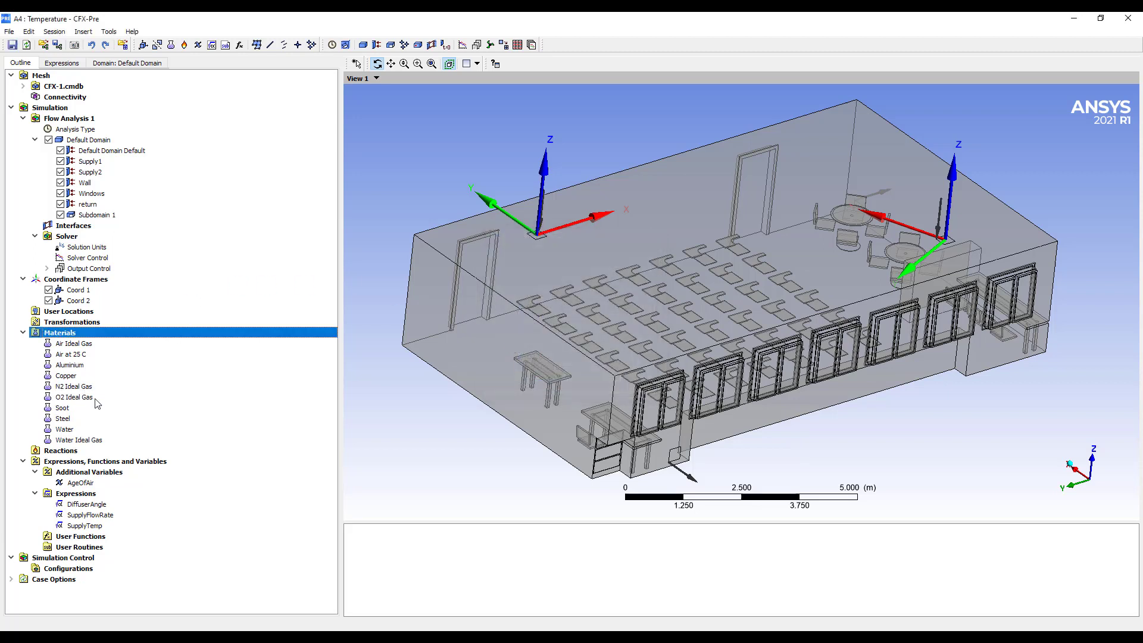
Check the imported N2 Ideal Gas and O2 Ideal Gas entries in the Materials list
right_click(65, 337)
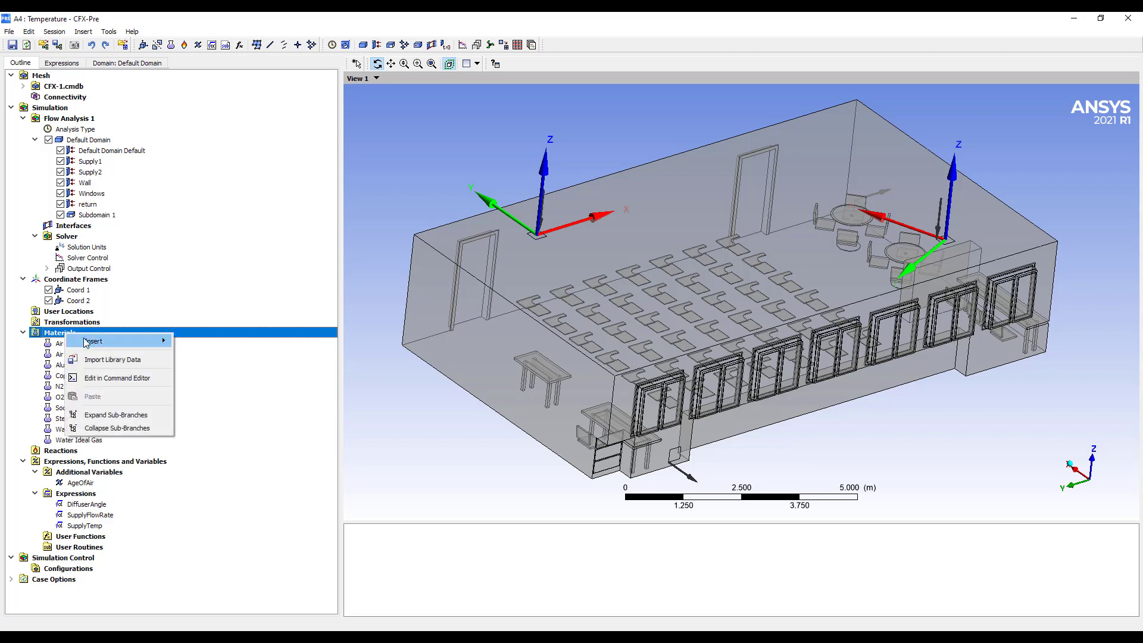
mouse_move(142, 344)
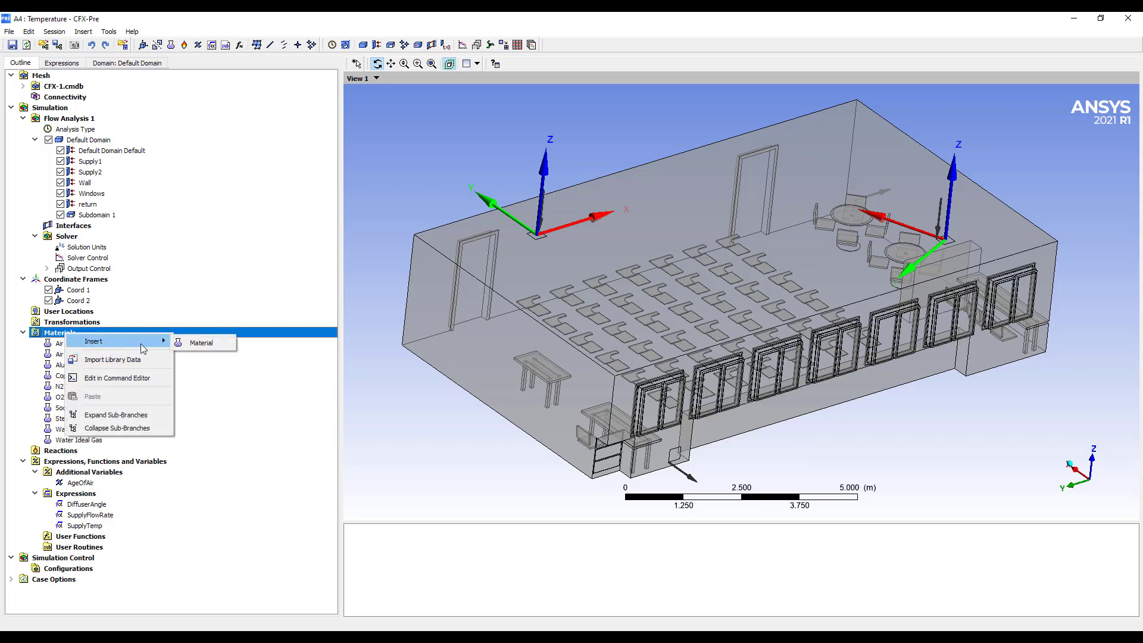
left_click(355, 375)
left_click(86, 389)
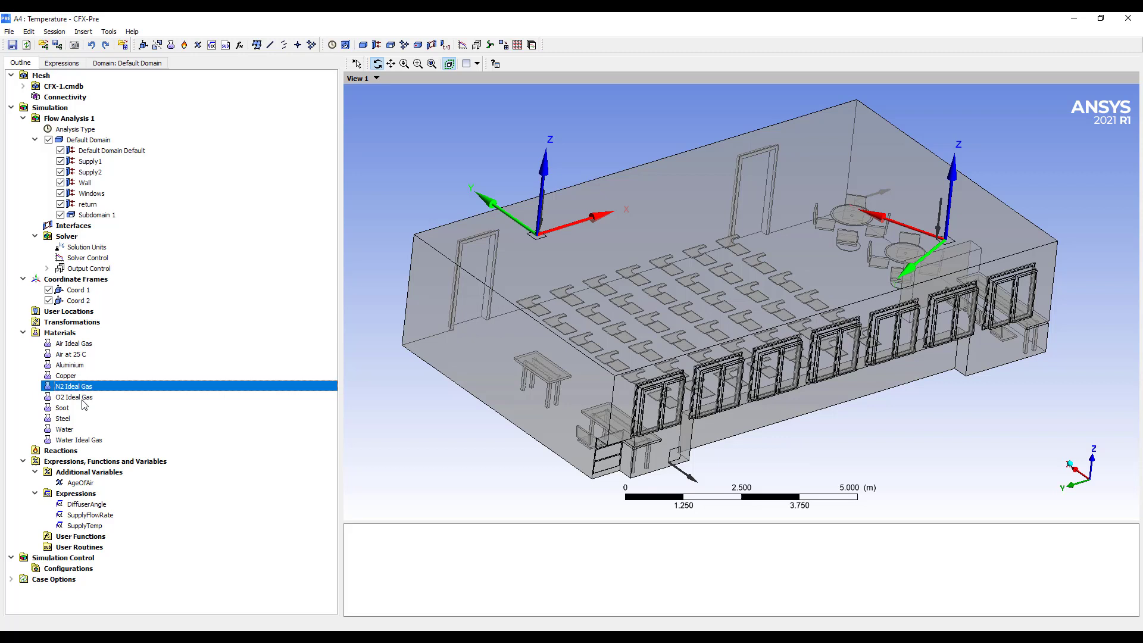
left_click(82, 397)
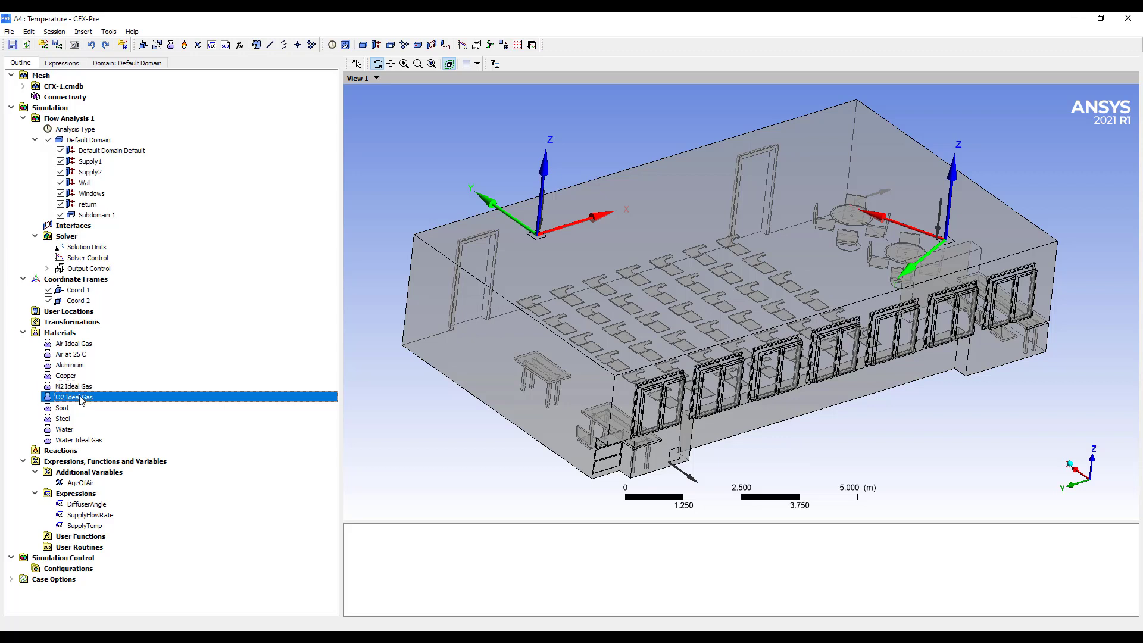
Insert a new material named AirMixture
right_click(66, 334)
mouse_move(88, 343)
left_click(200, 341)
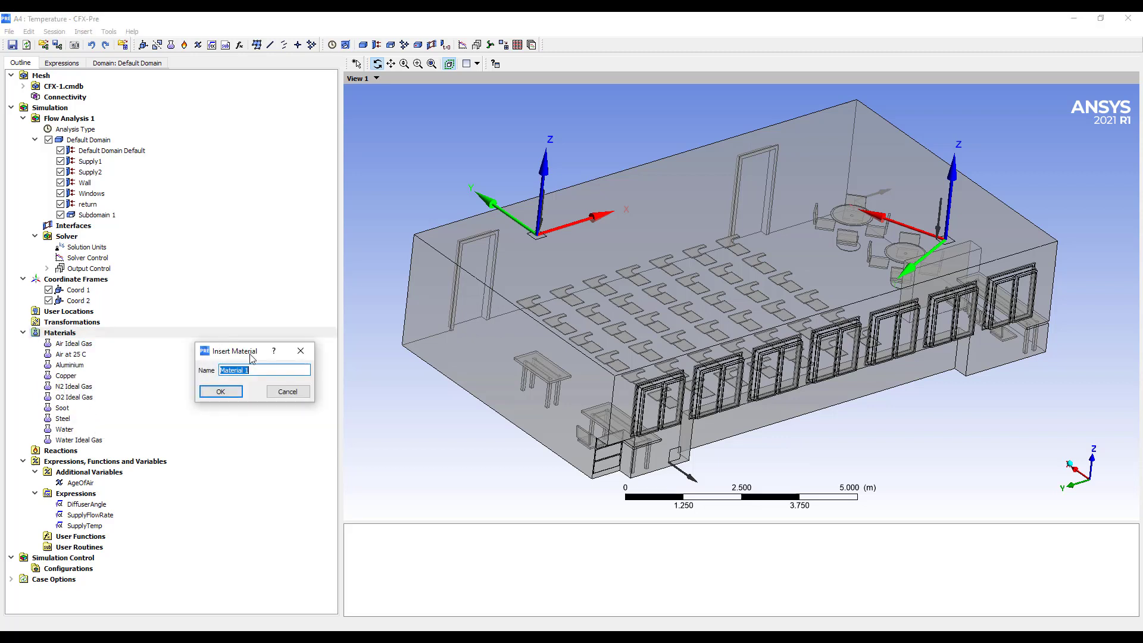
type("Air")
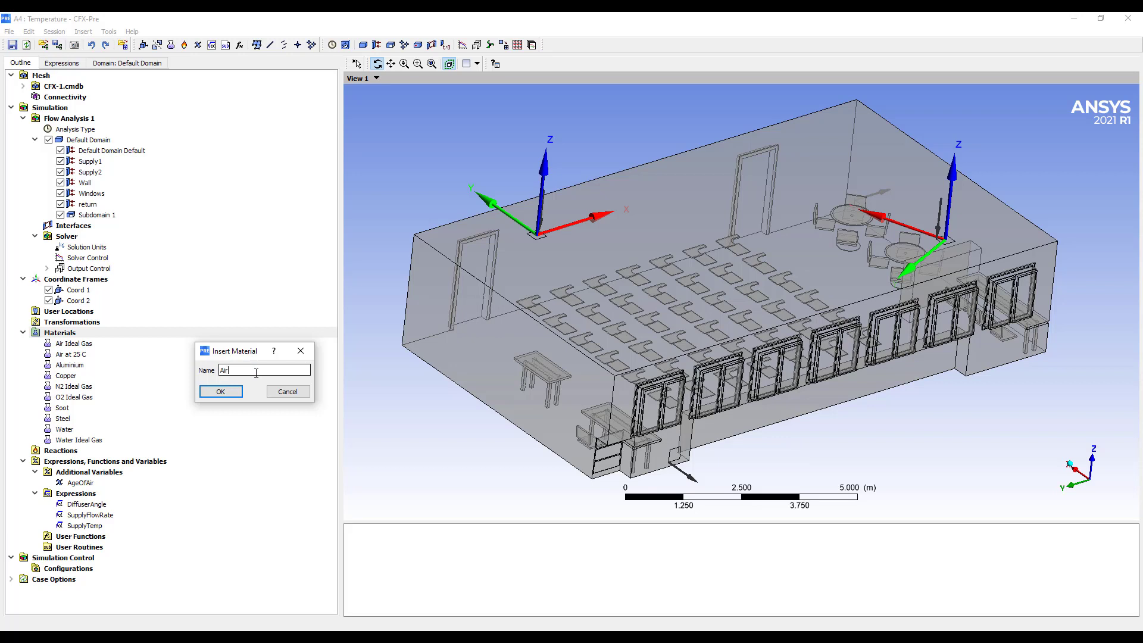
type("Mixture")
key("Return")
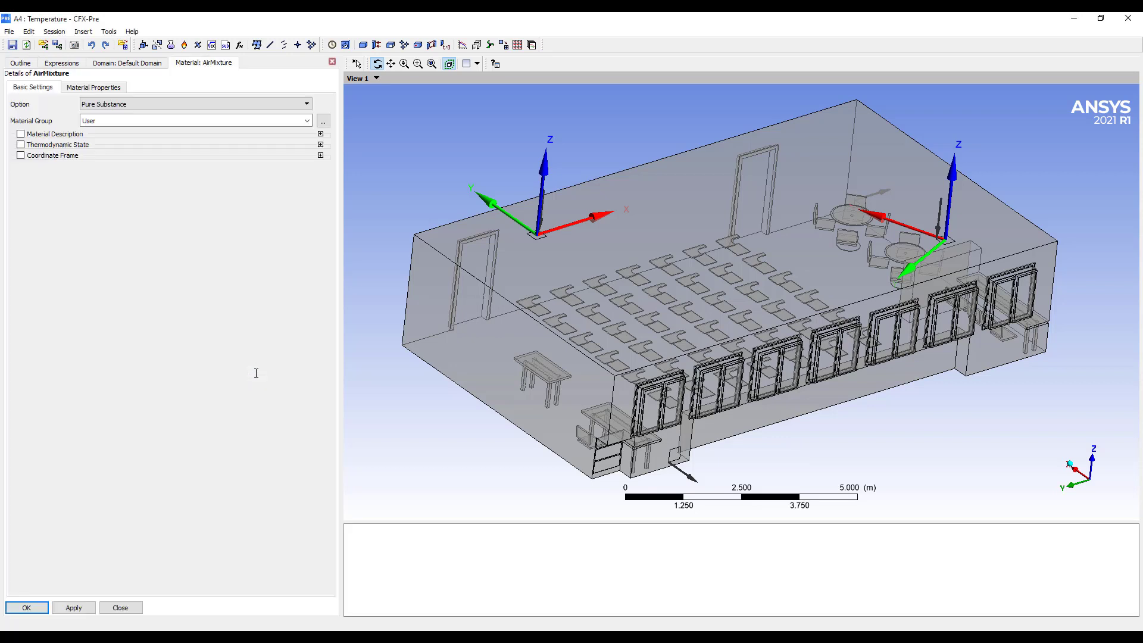
Define AirMixture as a Variable Composition Mixture of N2 and O2 Ideal Gas with ideal mixture properties
left_click(298, 104)
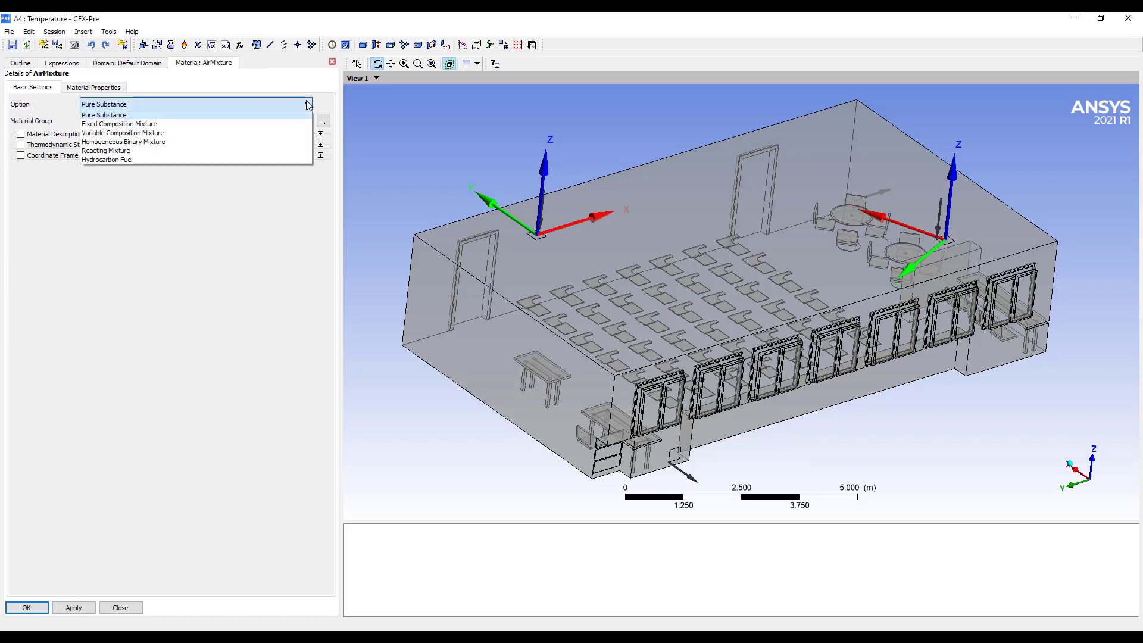
left_click(203, 133)
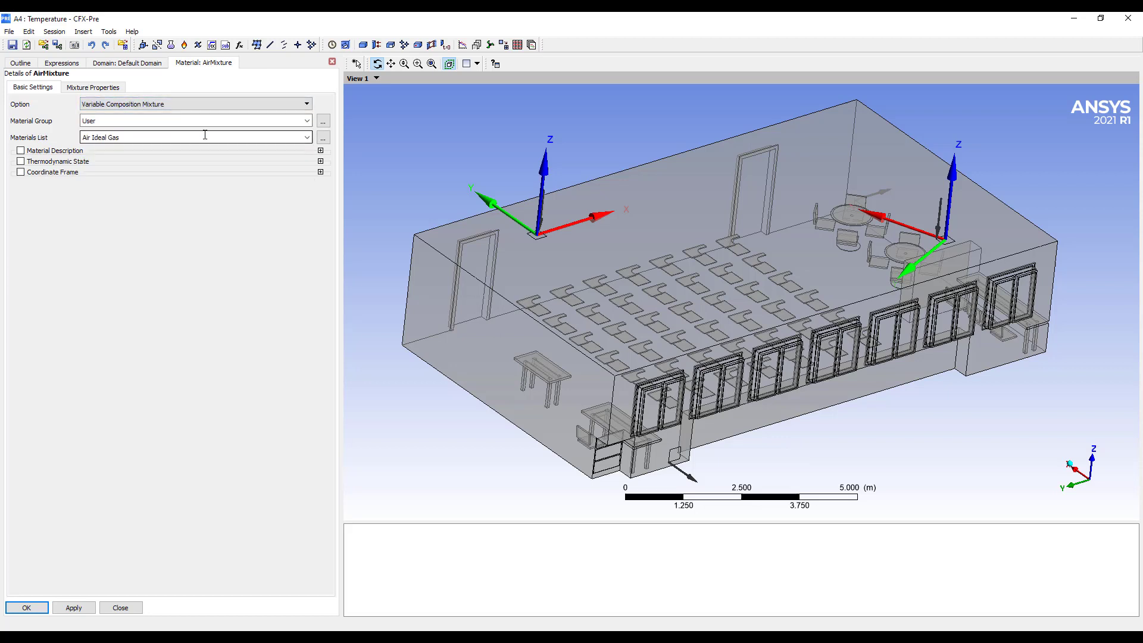
left_click(323, 138)
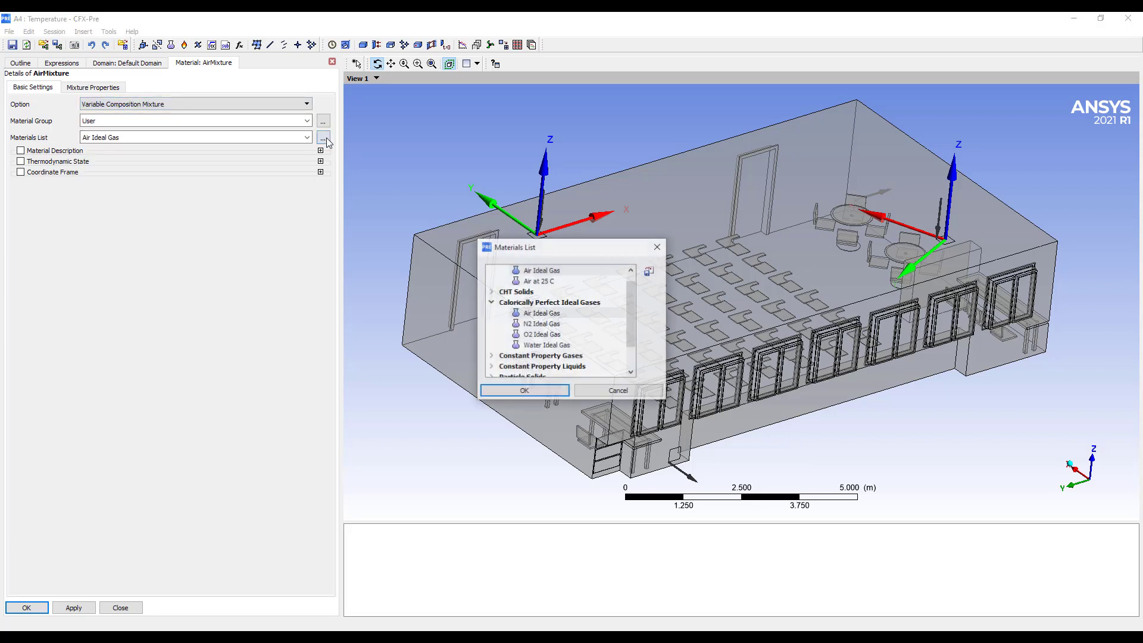
left_click(551, 325)
left_click(548, 335, "ctrl")
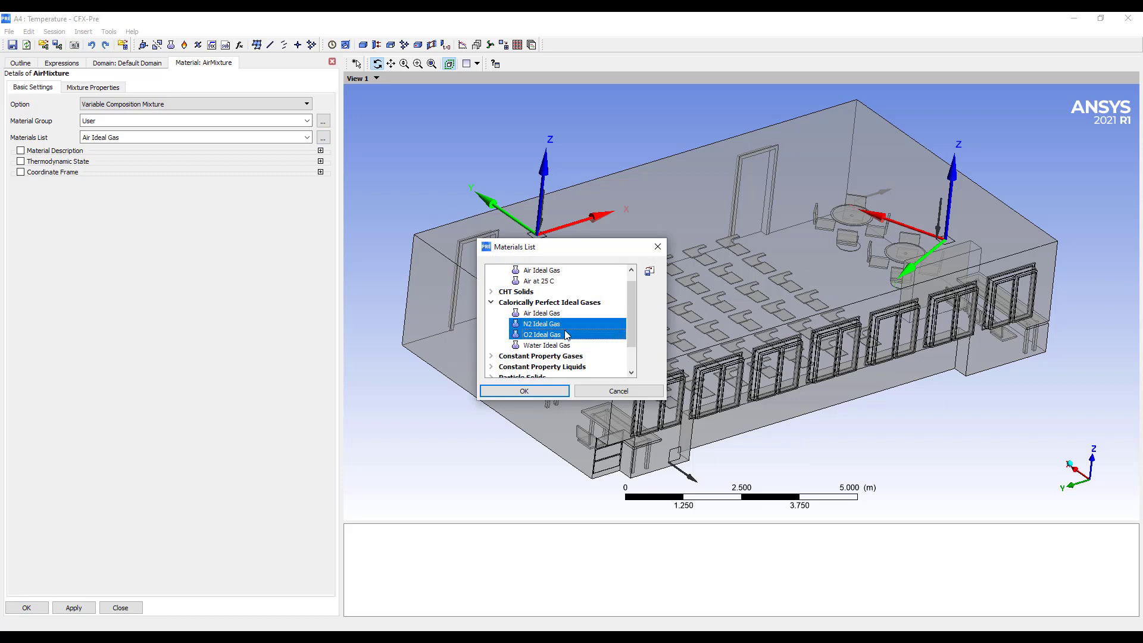
left_click(524, 391)
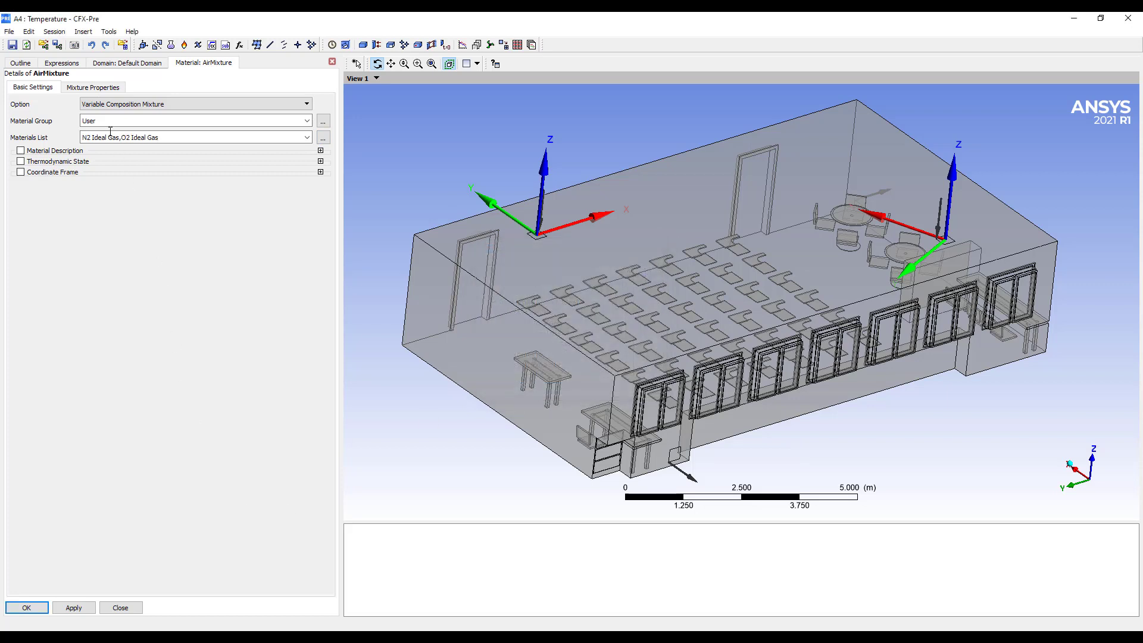
left_click(94, 88)
left_click(21, 101)
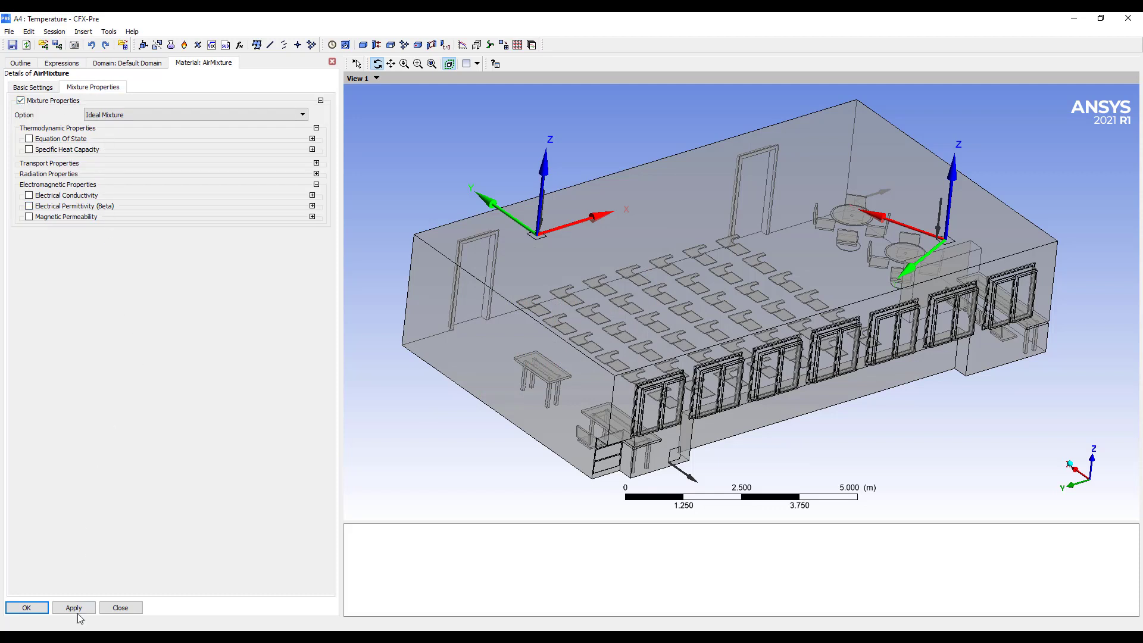
left_click(27, 607)
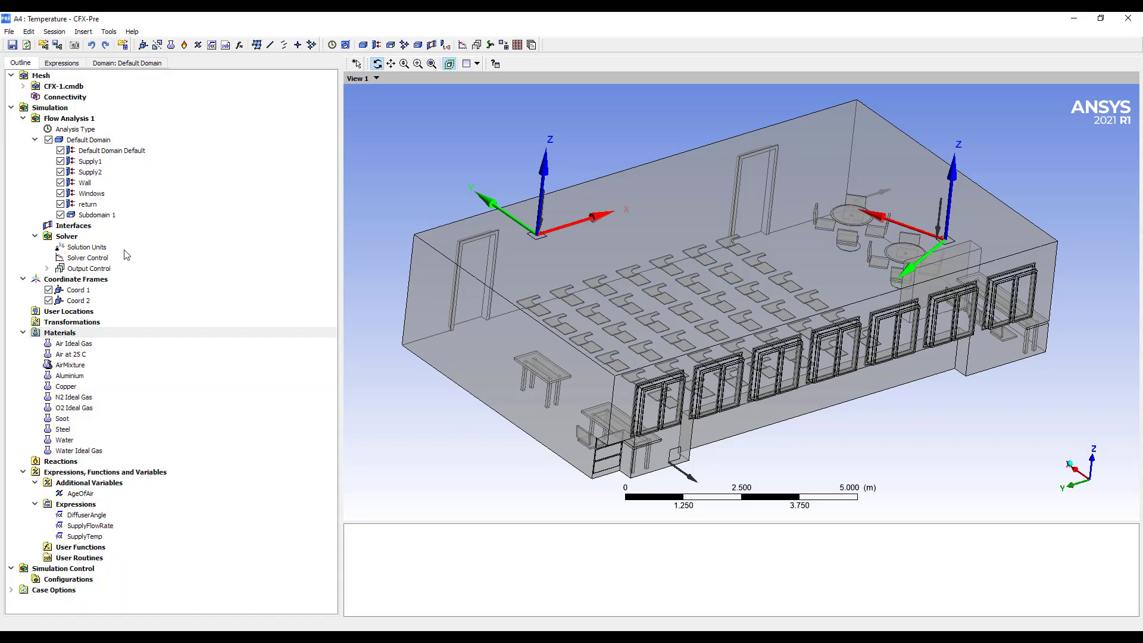
Make AirMixture the Default Domain's fluid material
left_click(93, 140)
double_click(94, 140)
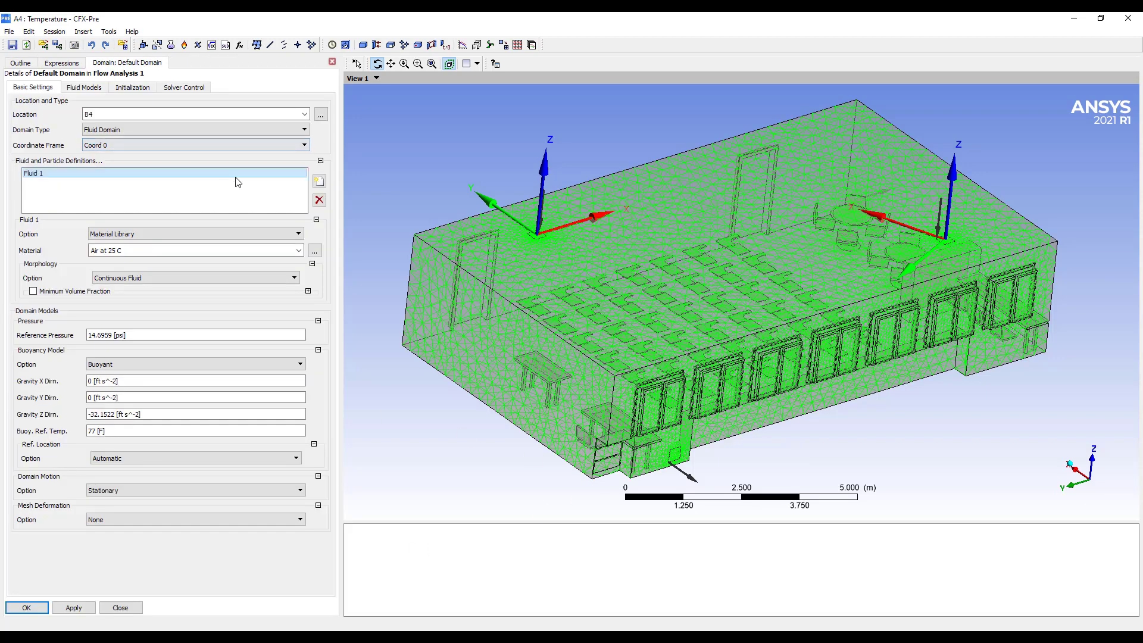
left_click(298, 251)
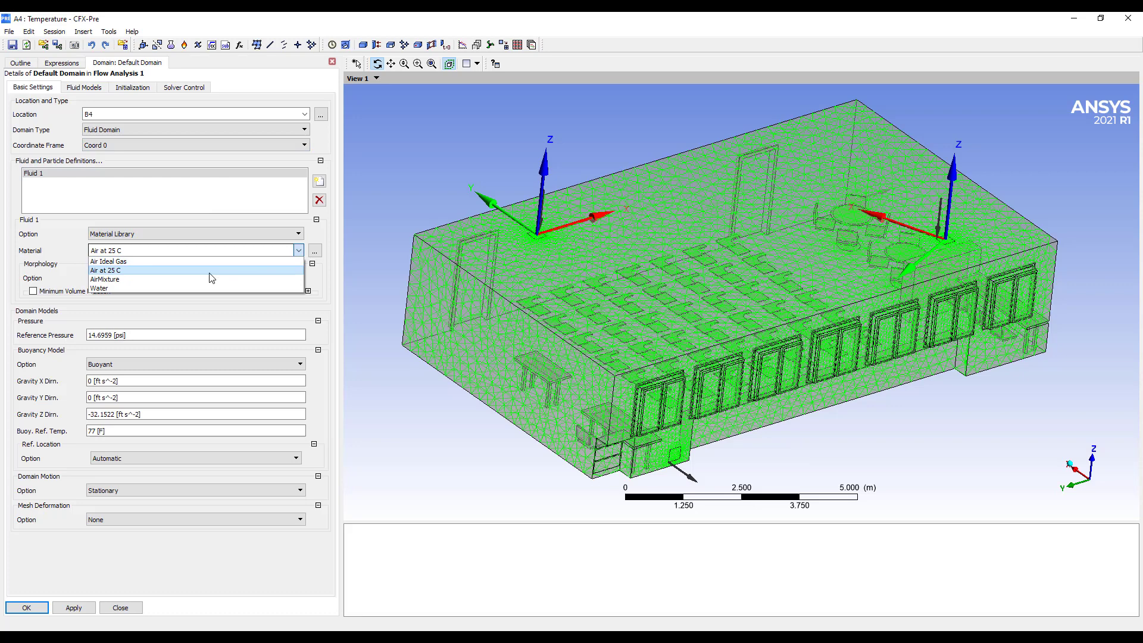
left_click(158, 280)
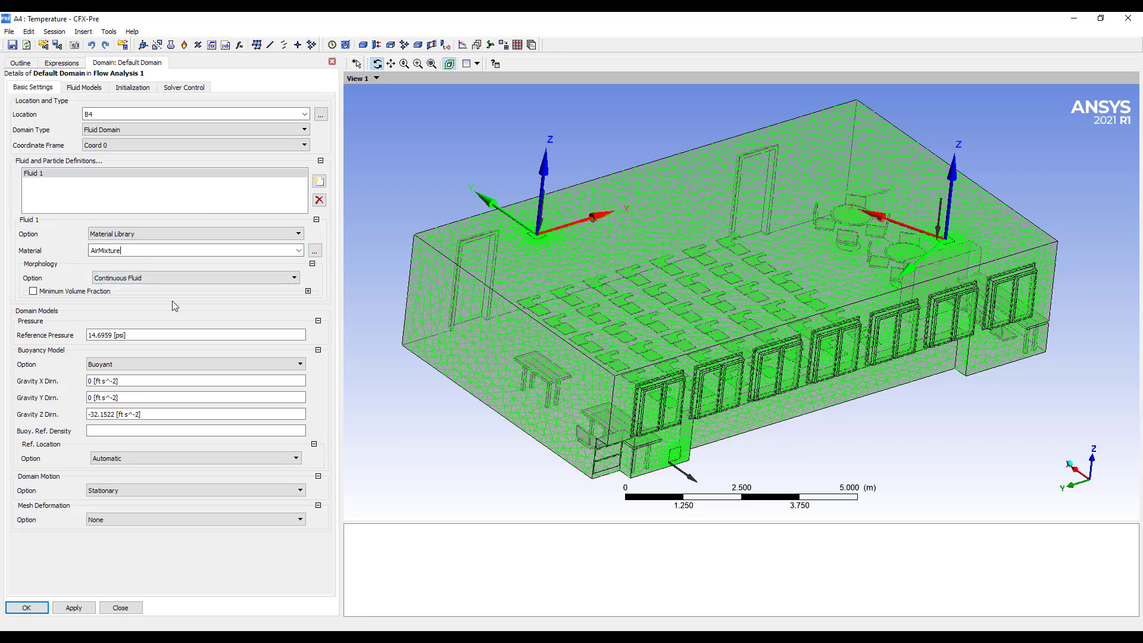
Set the buoyancy reference density to 1 kg m^-3
left_click(128, 431)
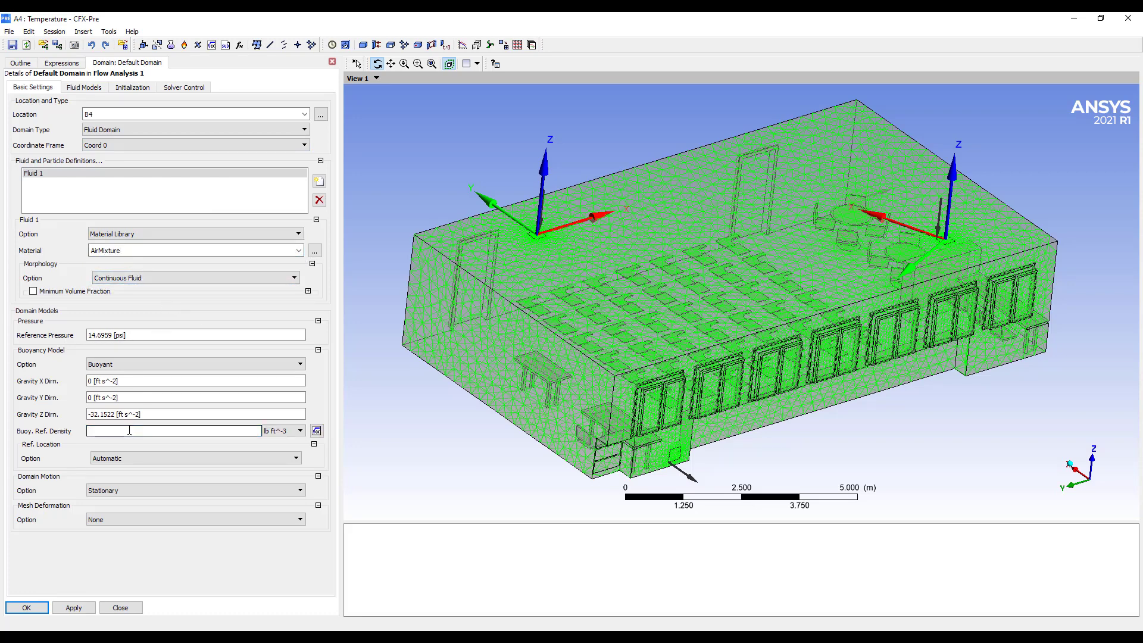
left_click(286, 430)
left_click(271, 442)
left_click(244, 434)
type("1")
key("Tab")
left_click(84, 88)
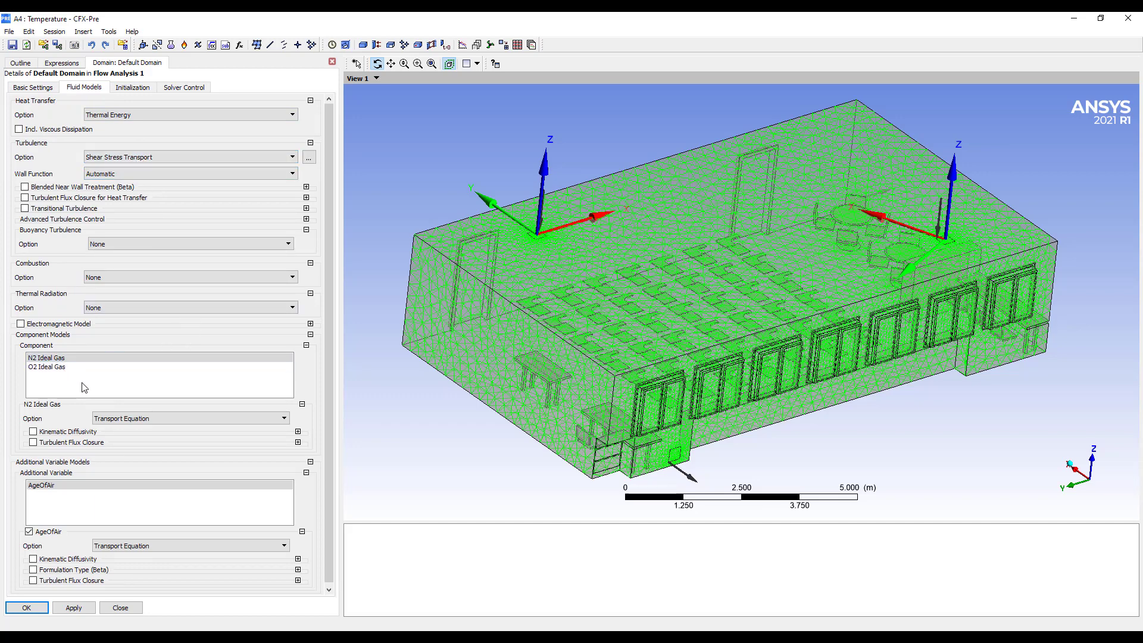
Set N2 Ideal Gas as the constraint component, review O2 Ideal Gas, and apply the domain settings
left_click(163, 419)
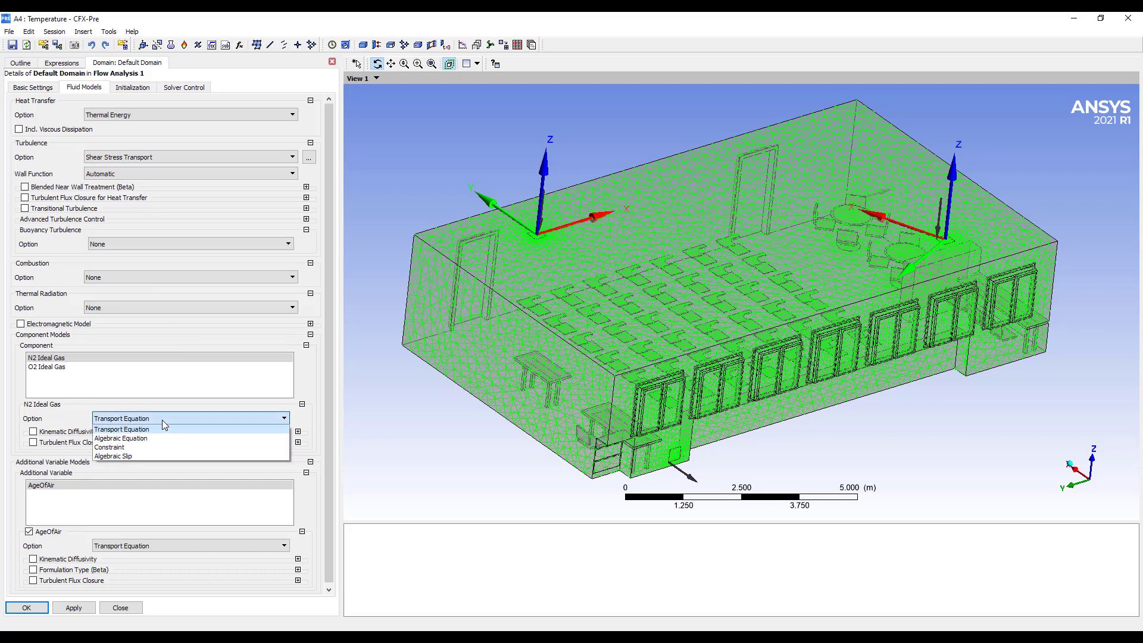
left_click(132, 447)
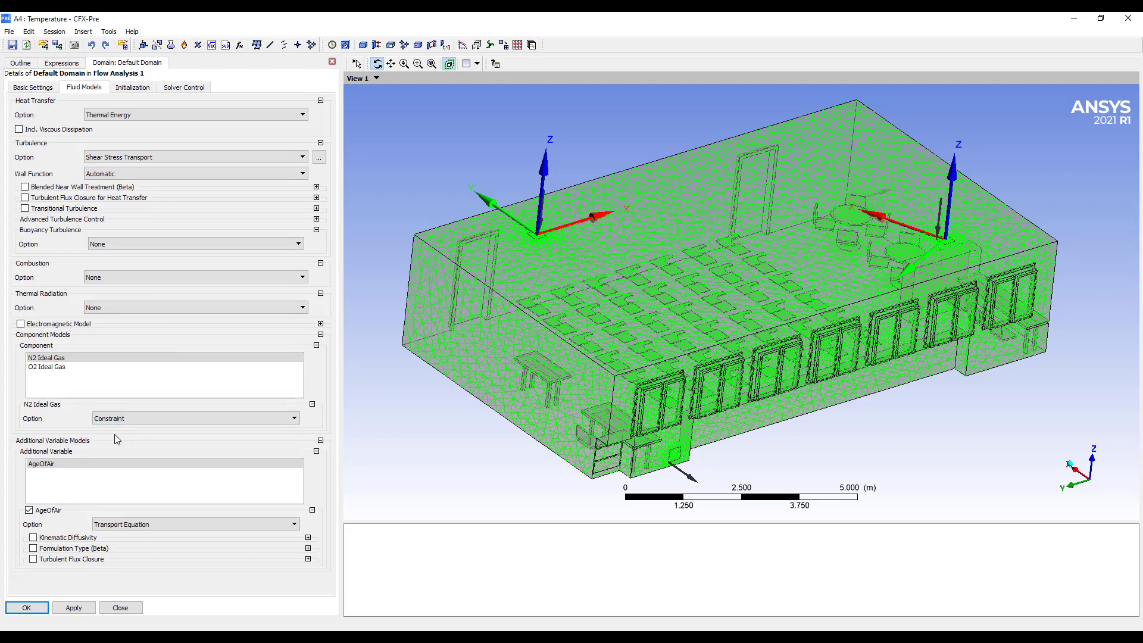
left_click(62, 370)
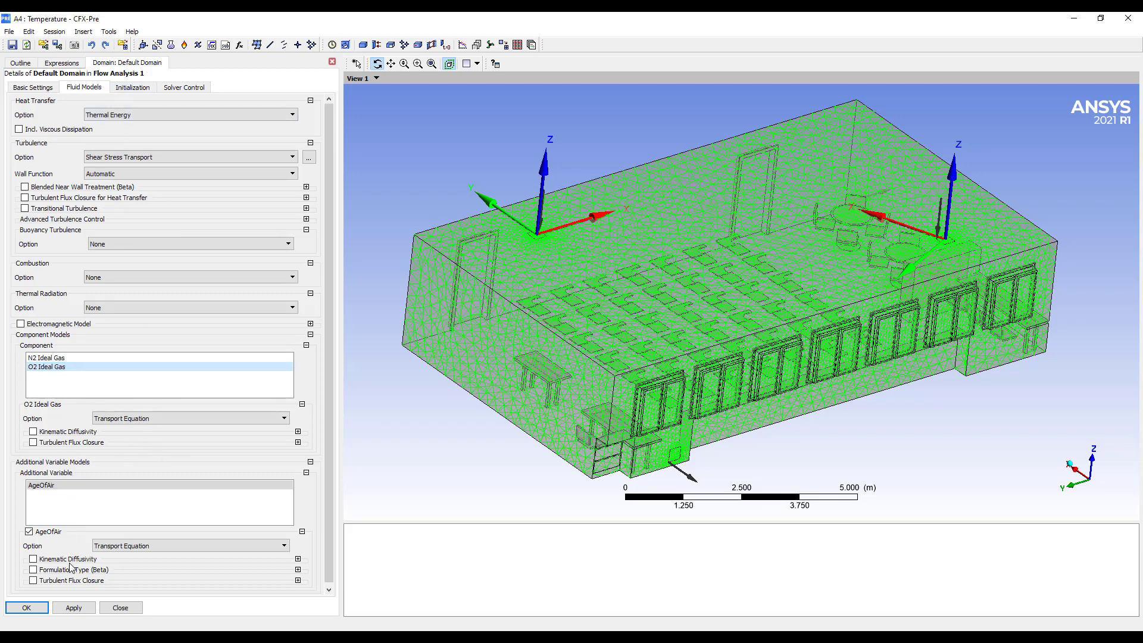
left_click(27, 608)
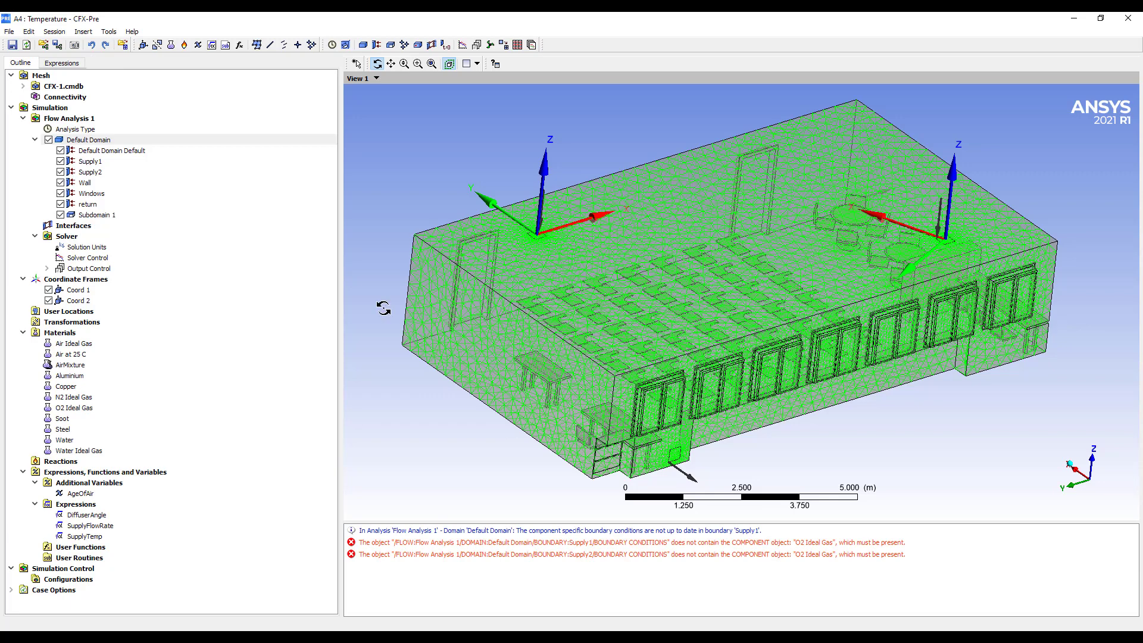
Set the Supply1 inlet's O2 Ideal Gas mass fraction to 0.21
double_click(90, 162)
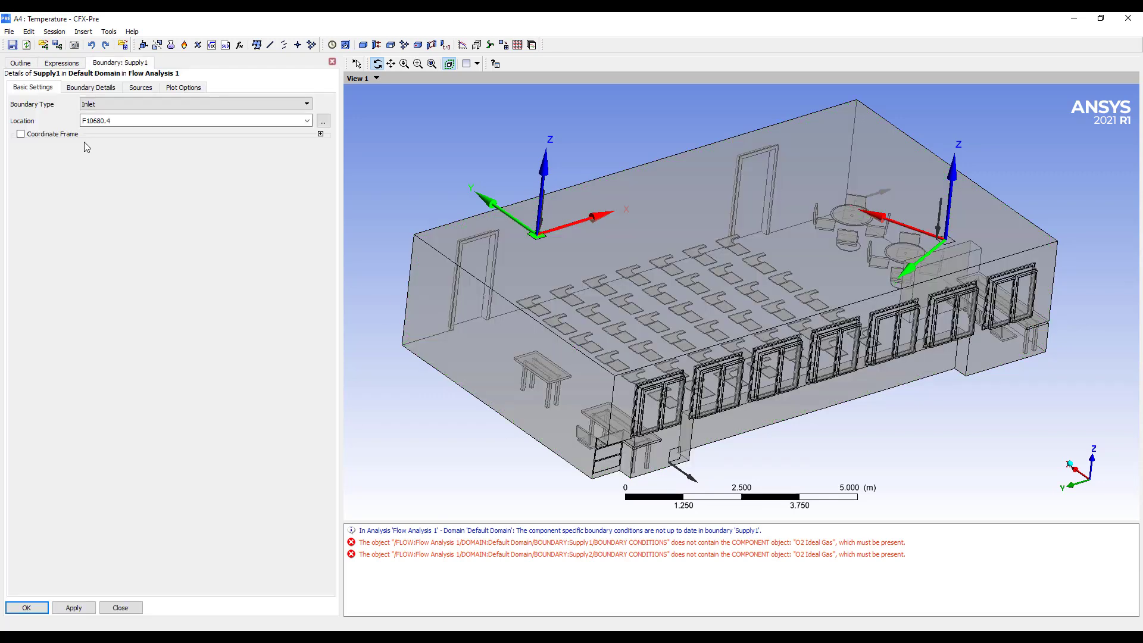
left_click(93, 87)
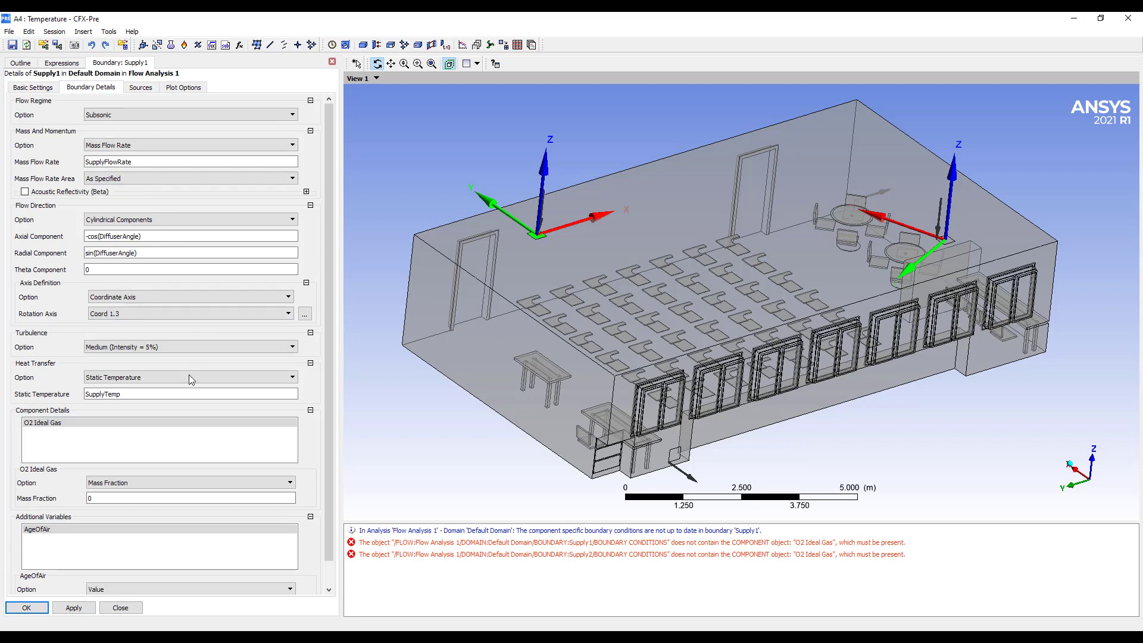
double_click(113, 499)
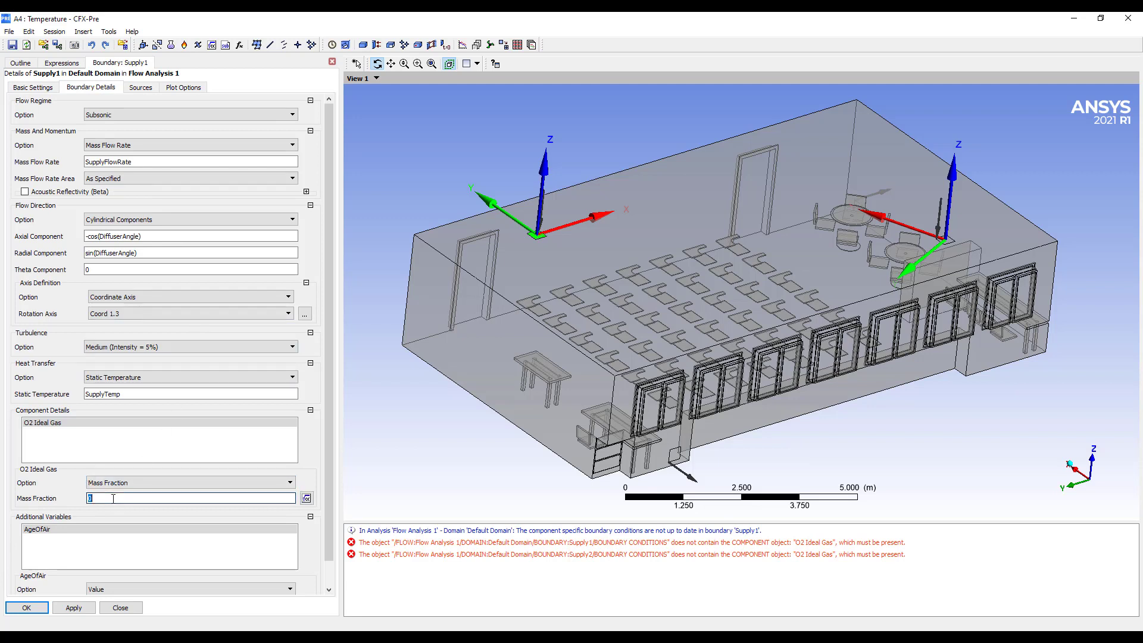
type(".21")
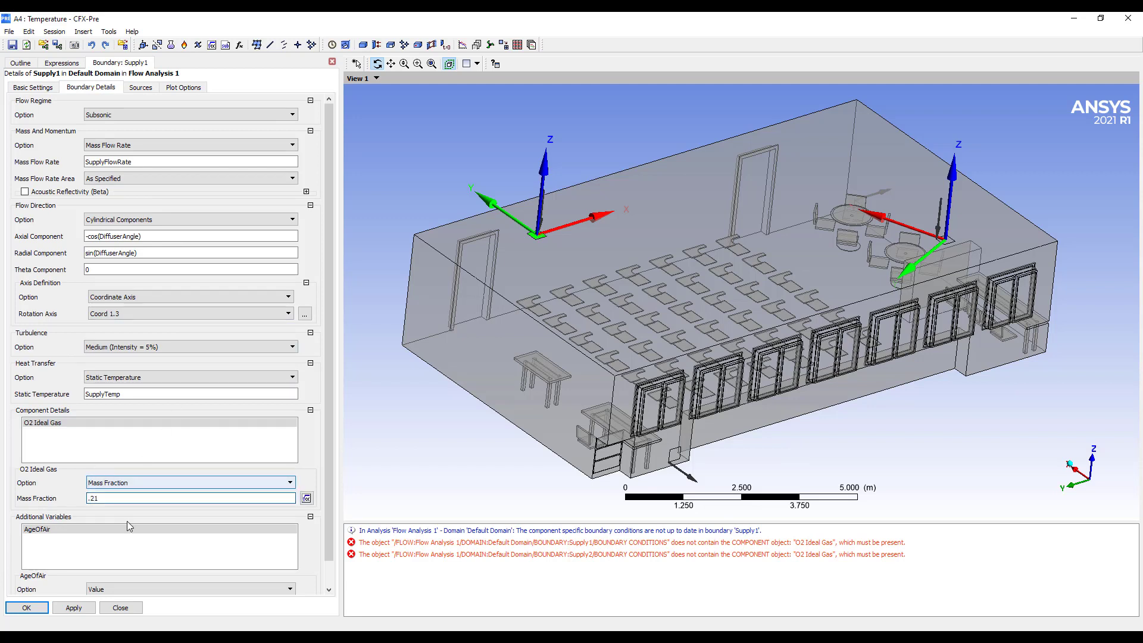
left_click(27, 608)
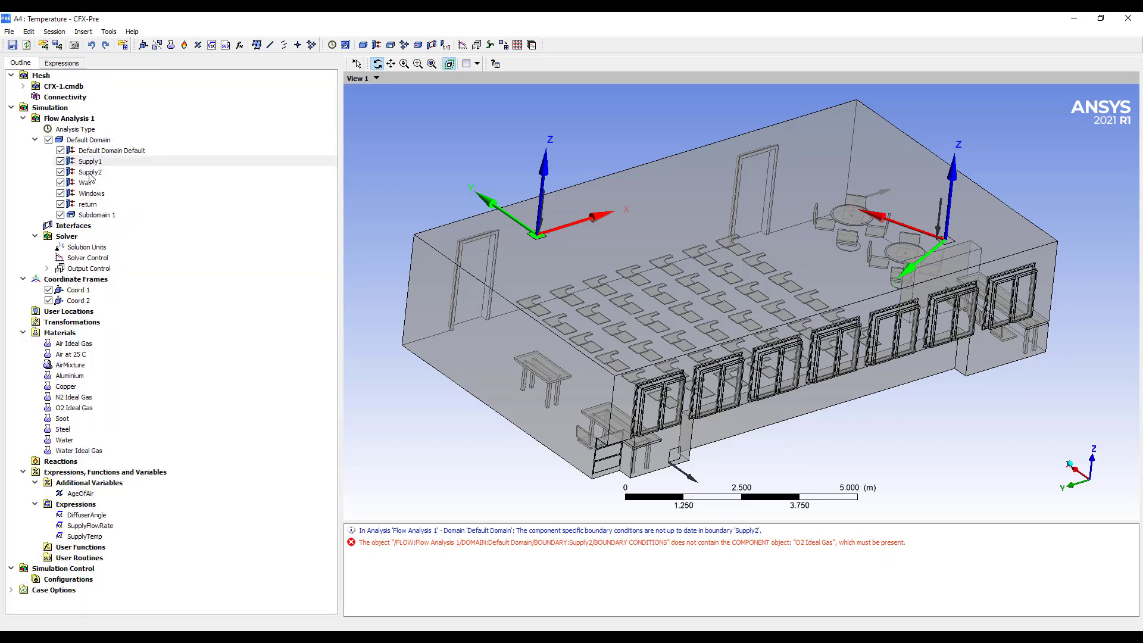
Set the Supply2 inlet's O2 Ideal Gas mass fraction to 0.21
double_click(89, 172)
left_click(91, 88)
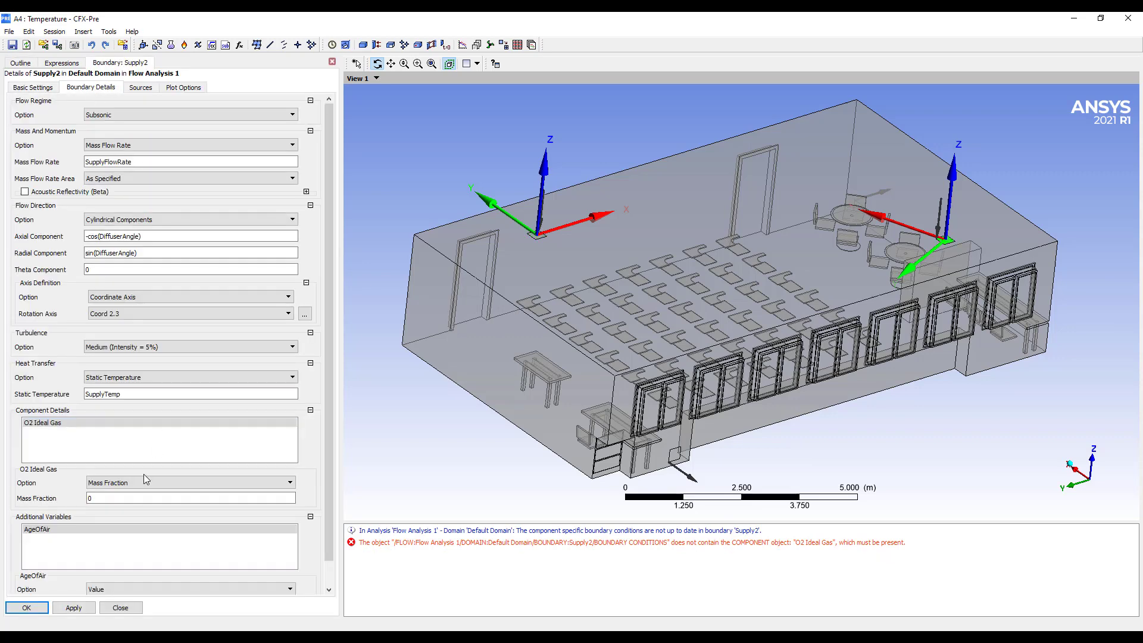
left_click(135, 499)
type("0.21")
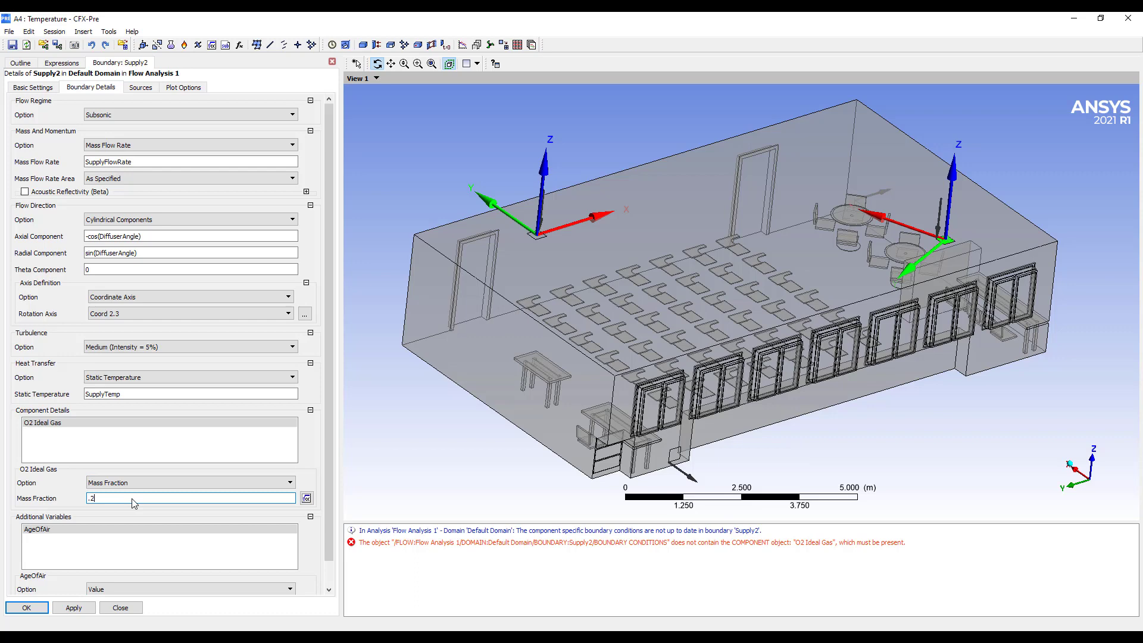
left_click(46, 607)
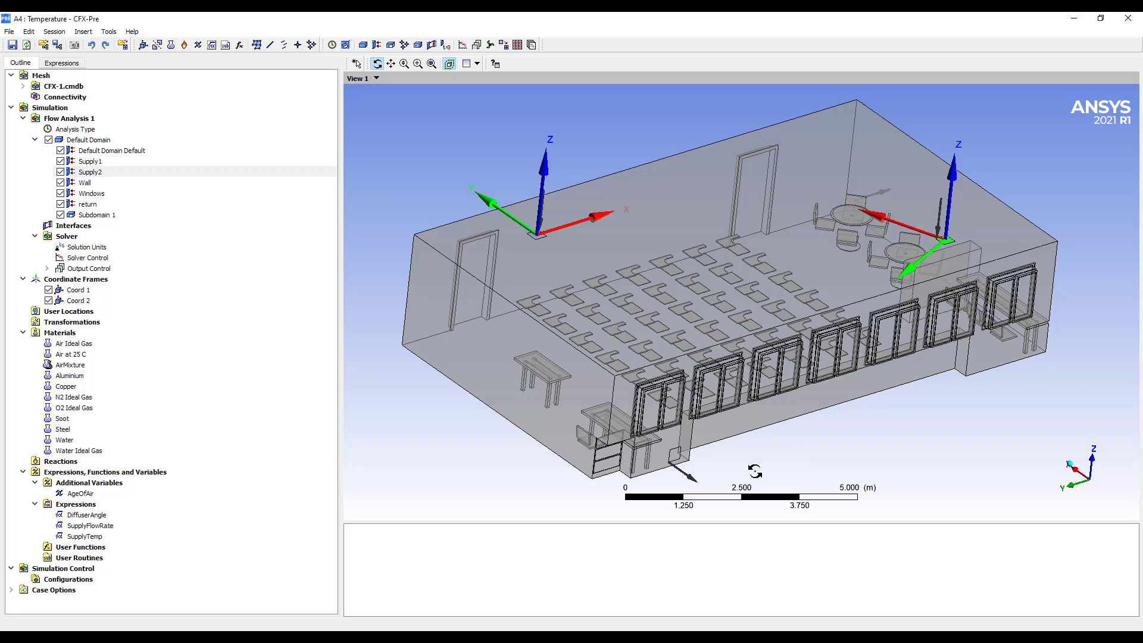
Orbit the room model for a final inspection, then close CFX-Pre
left_click_drag(737, 315, 727, 304)
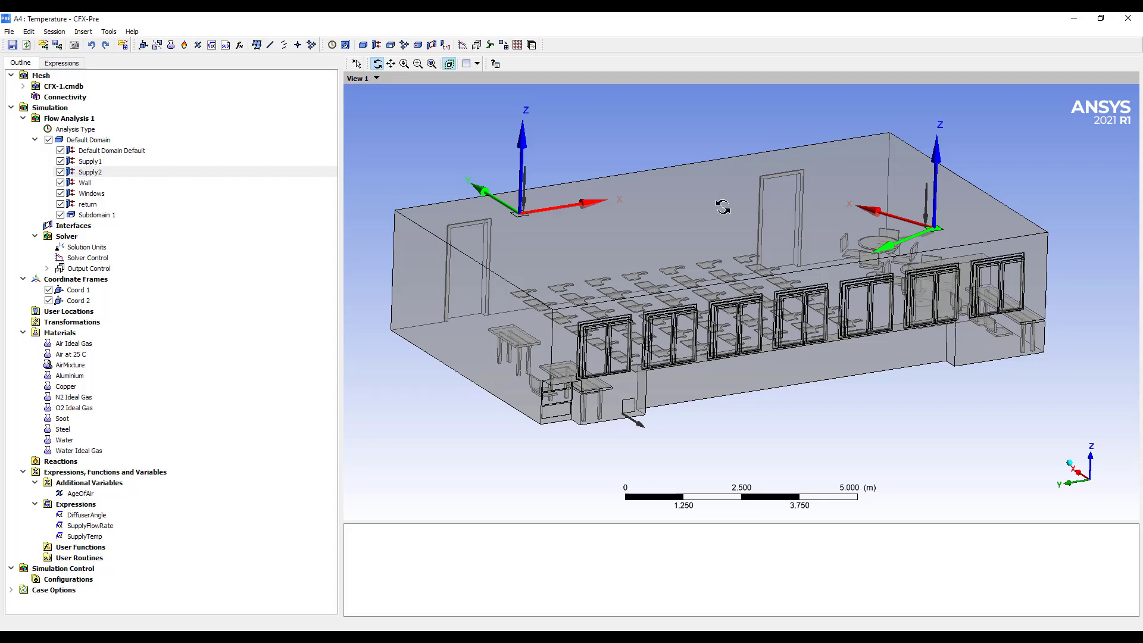
mouse_move(753, 332)
left_mouse_down()
mouse_move(751, 238)
mouse_move(751, 332)
left_mouse_up()
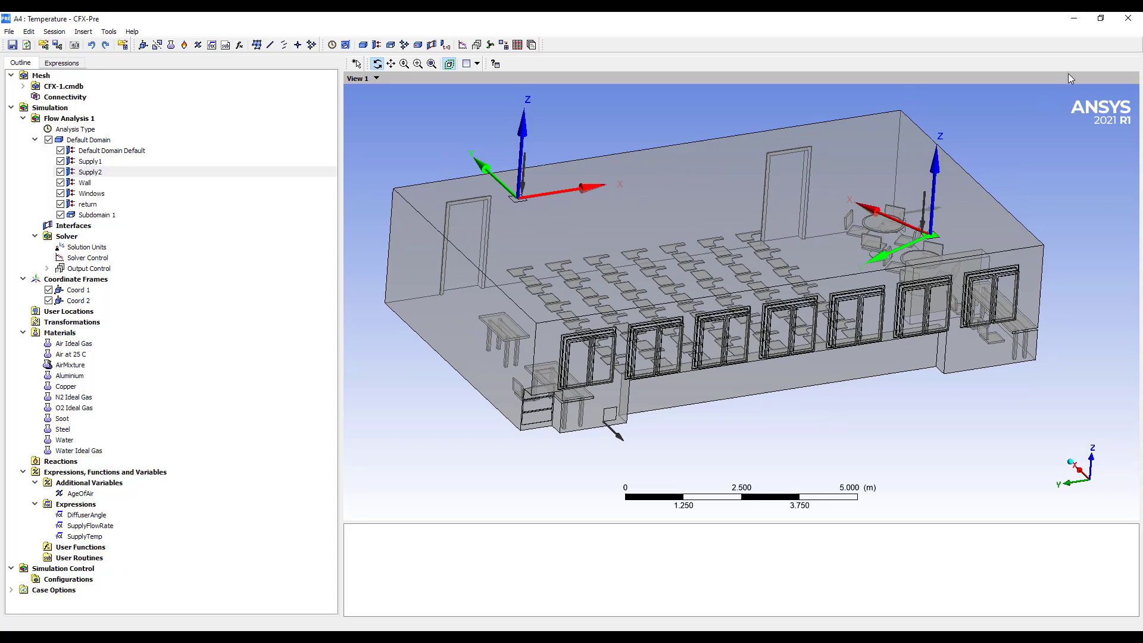
left_click(1130, 21)
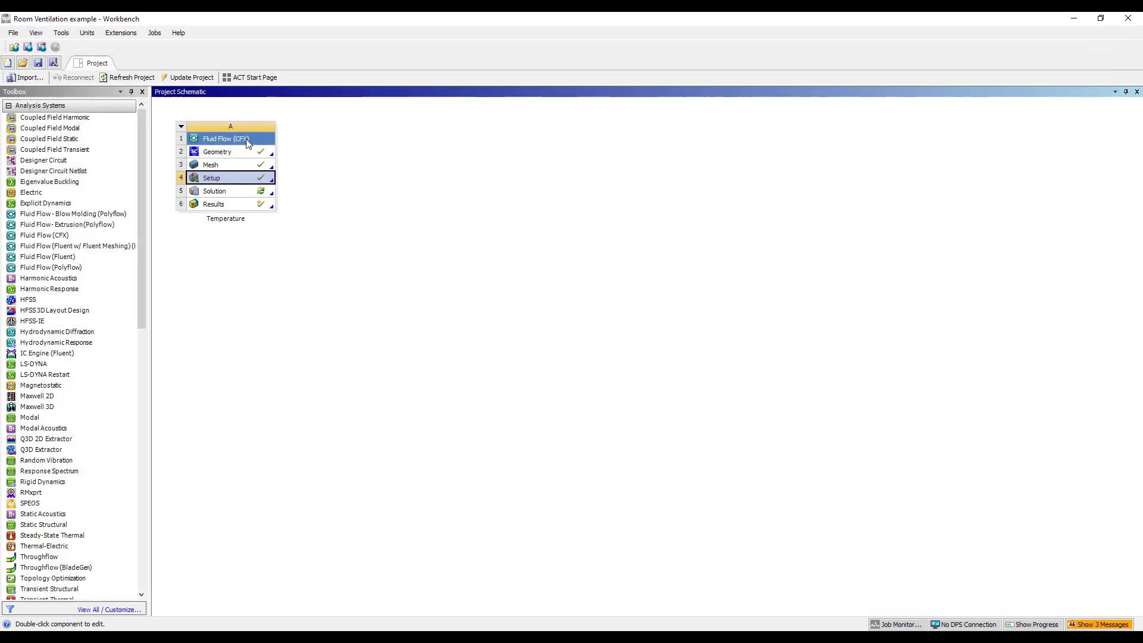
Duplicate the Temperature system and place the copy beside the original
right_click(248, 139)
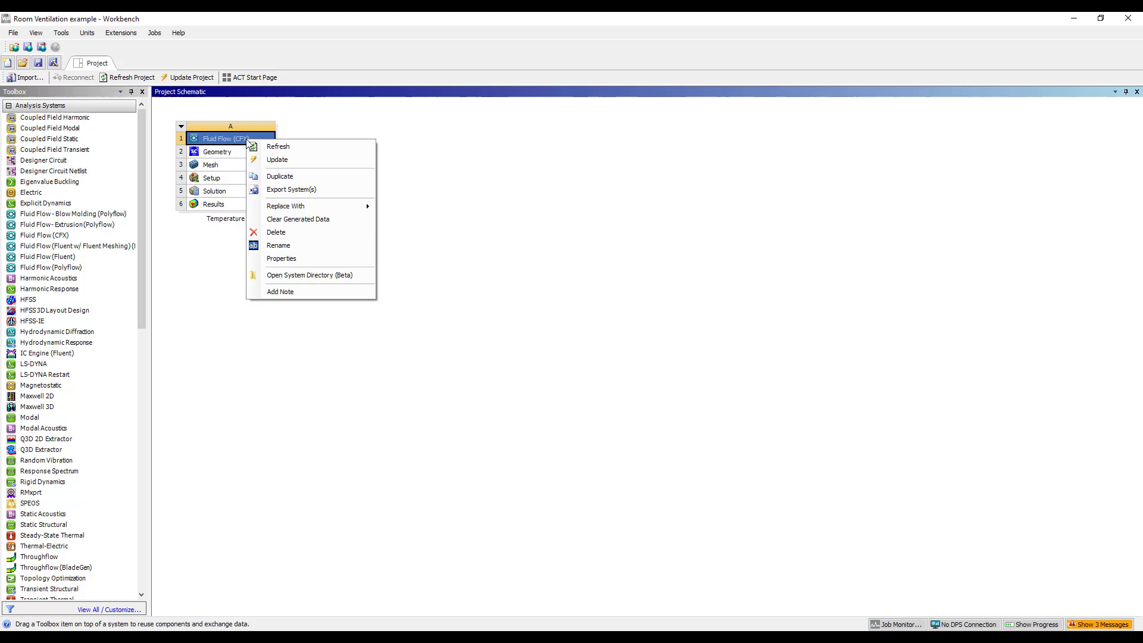
left_click(279, 159)
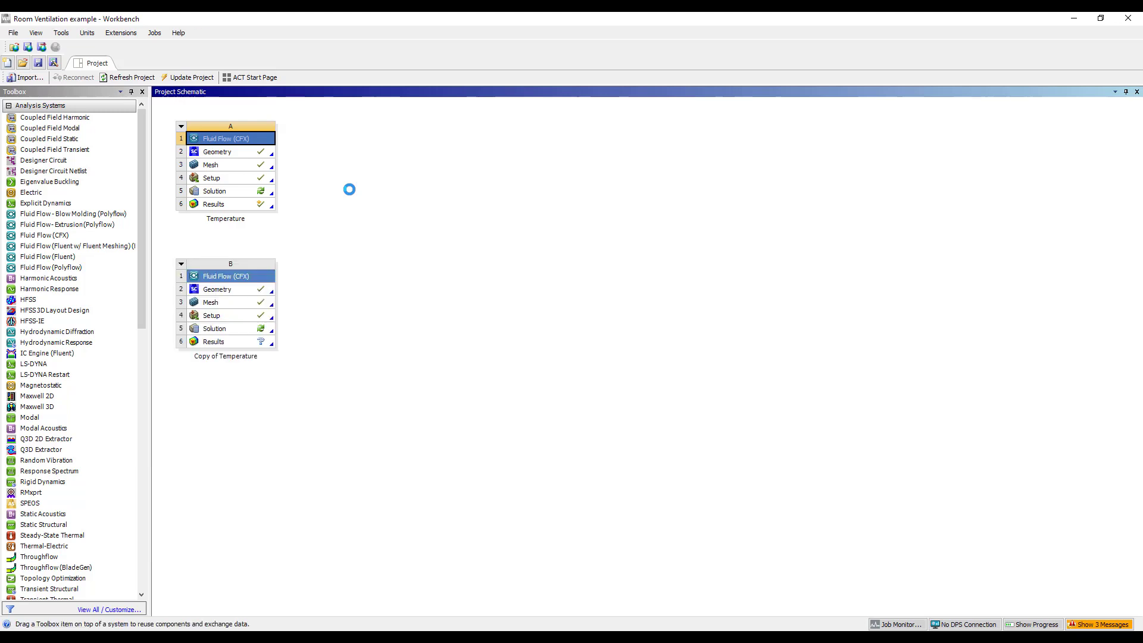
left_click_drag(239, 274, 328, 169)
left_click(247, 145)
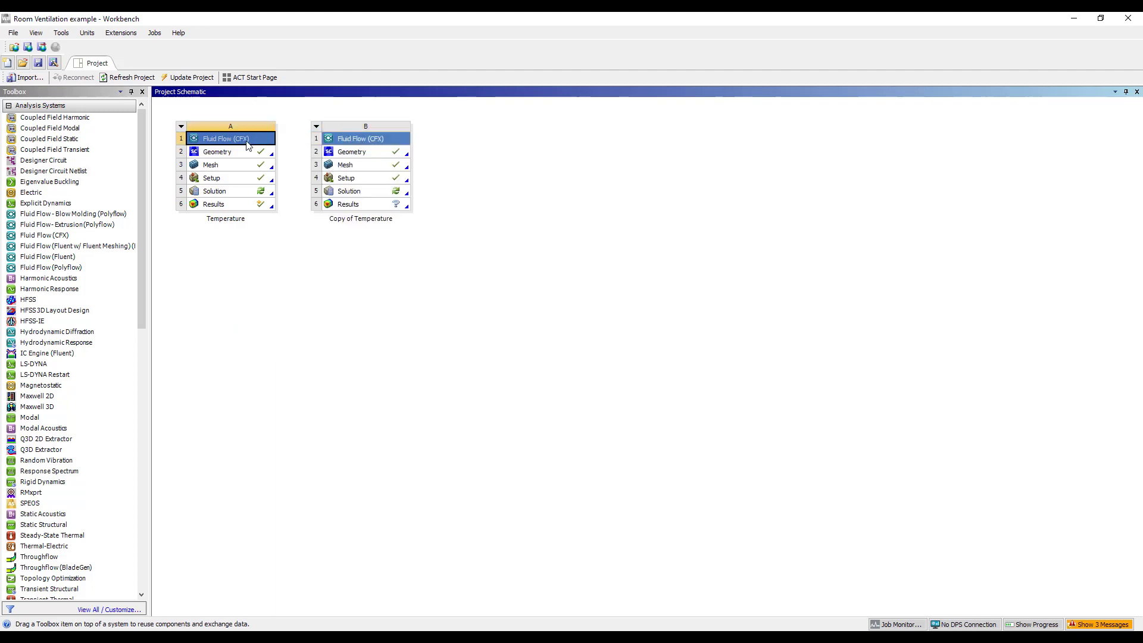
Rename the original system to 'Steady State' and the copy to 'Transient'
key("F2")
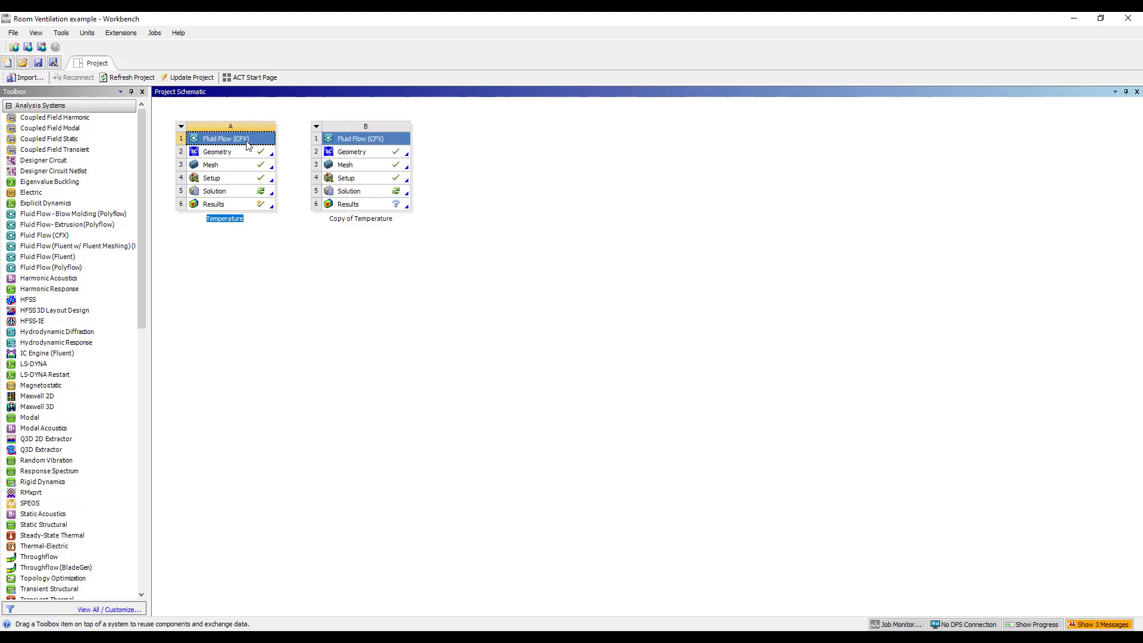
type("Steady STat")
key("BackSpace")
key("BackSpace")
key("BackSpace")
type("tate")
key("Return")
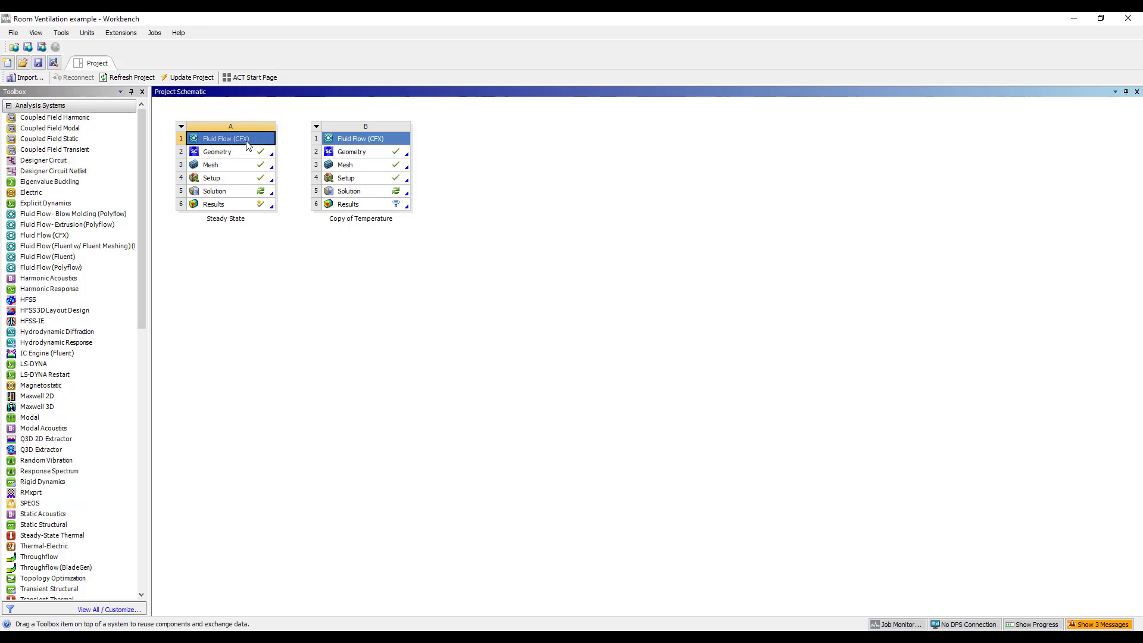
left_click(349, 138)
key("F2")
type("Transient")
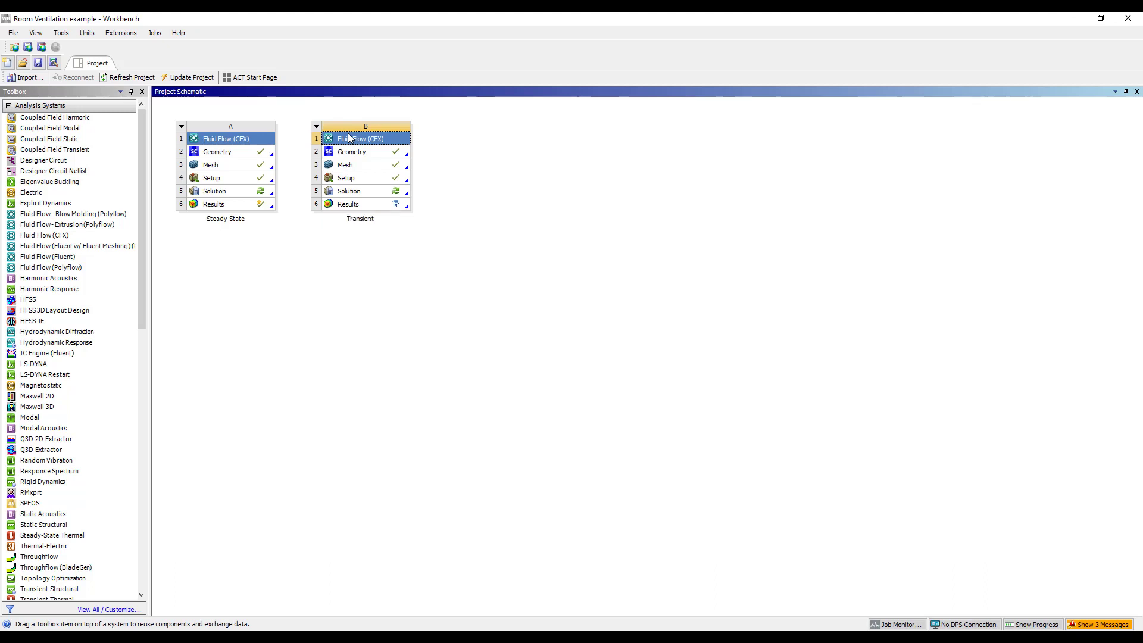
key("Return")
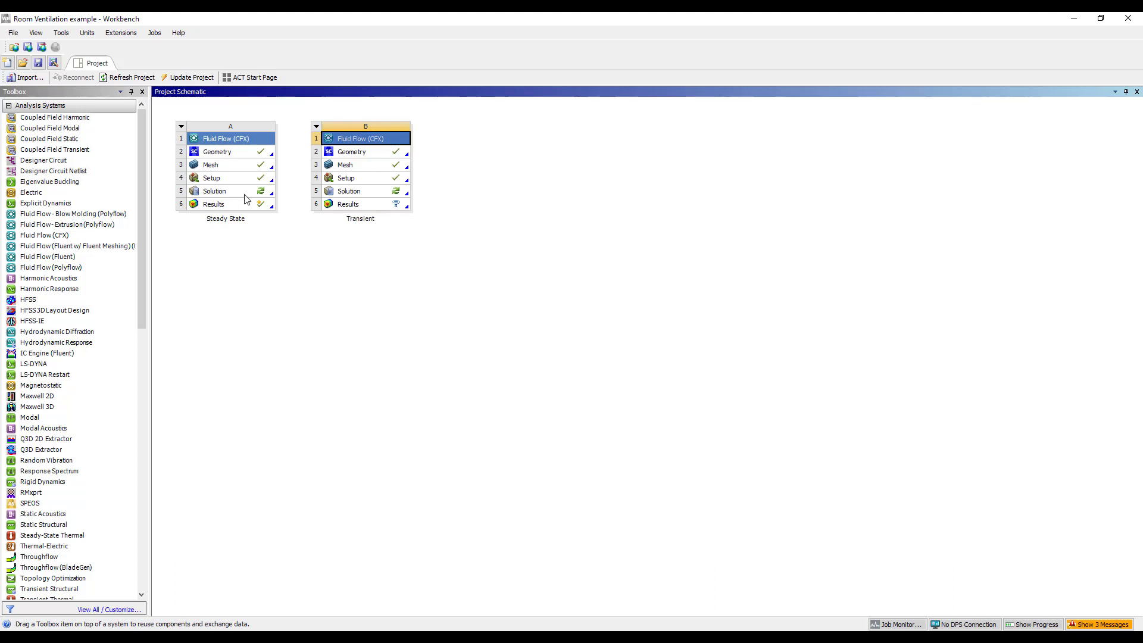
Link the Steady State solution A5 into Transient B5 and open Transient's setup in a maximized CFX-Pre
left_click_drag(244, 194, 334, 194)
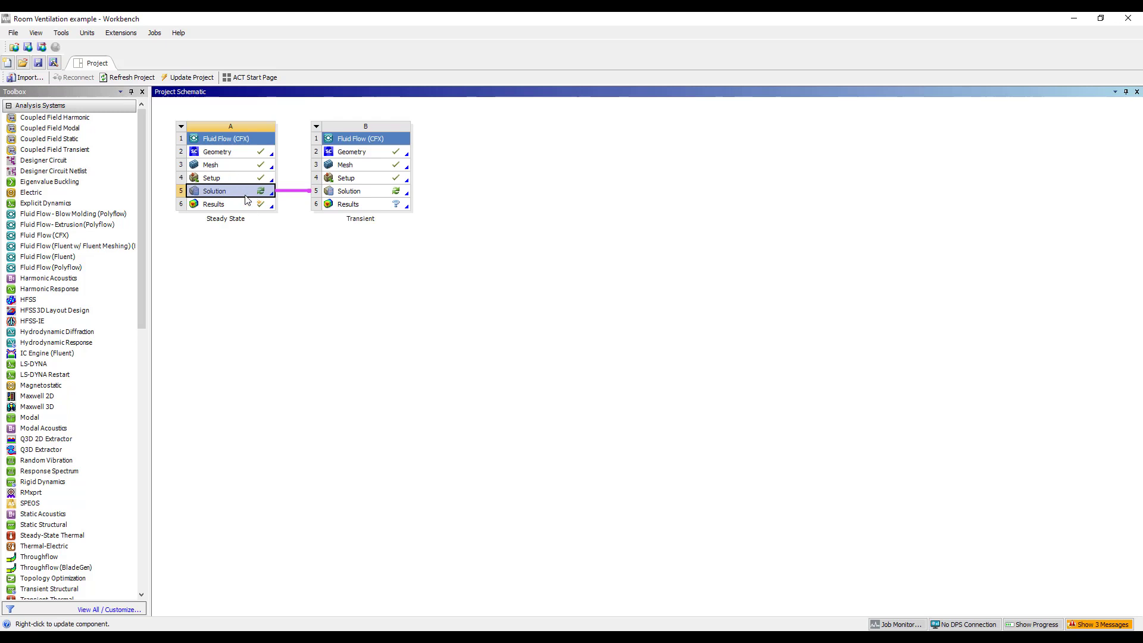
double_click(371, 183)
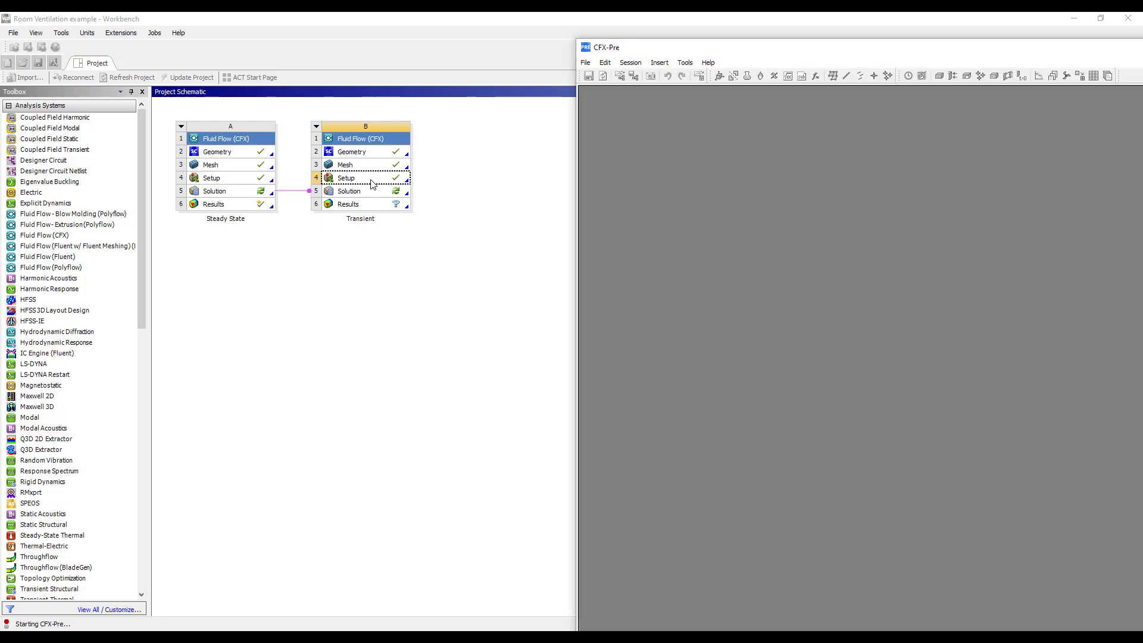
left_click(637, 63)
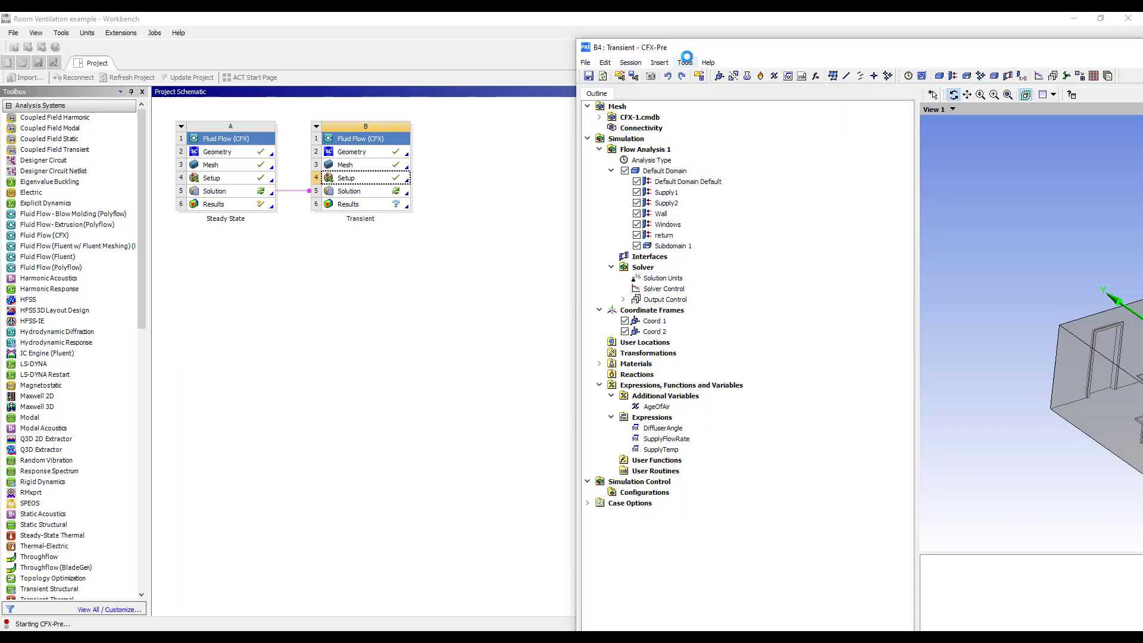
double_click(706, 47)
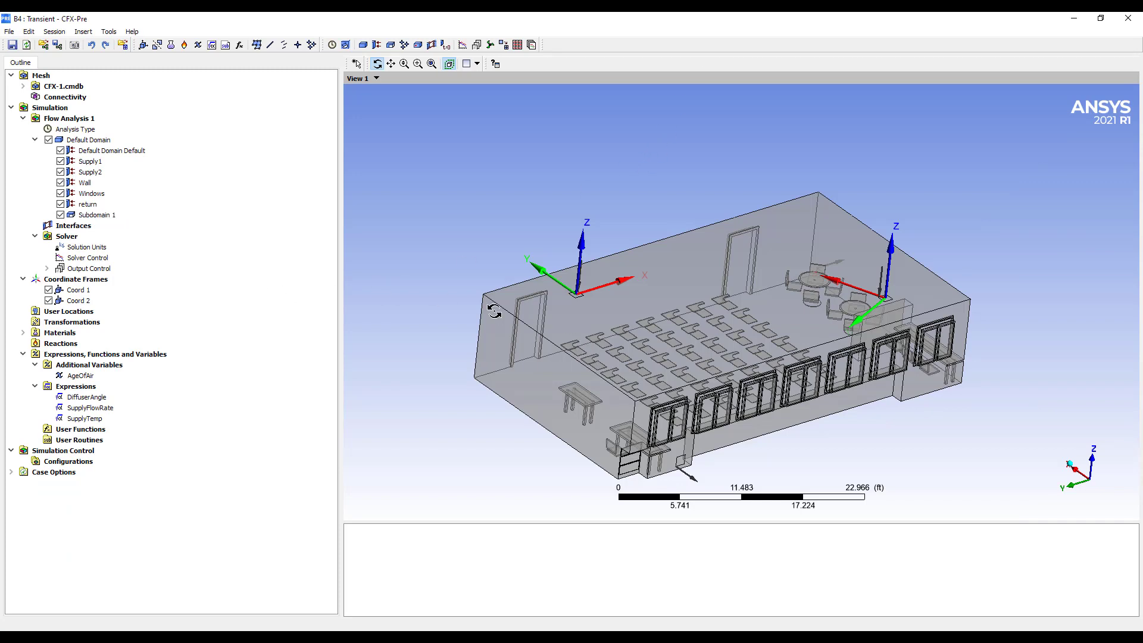
Set Analysis Type to Transient with total time 3 [min] and Adaptive time steps
double_click(71, 131)
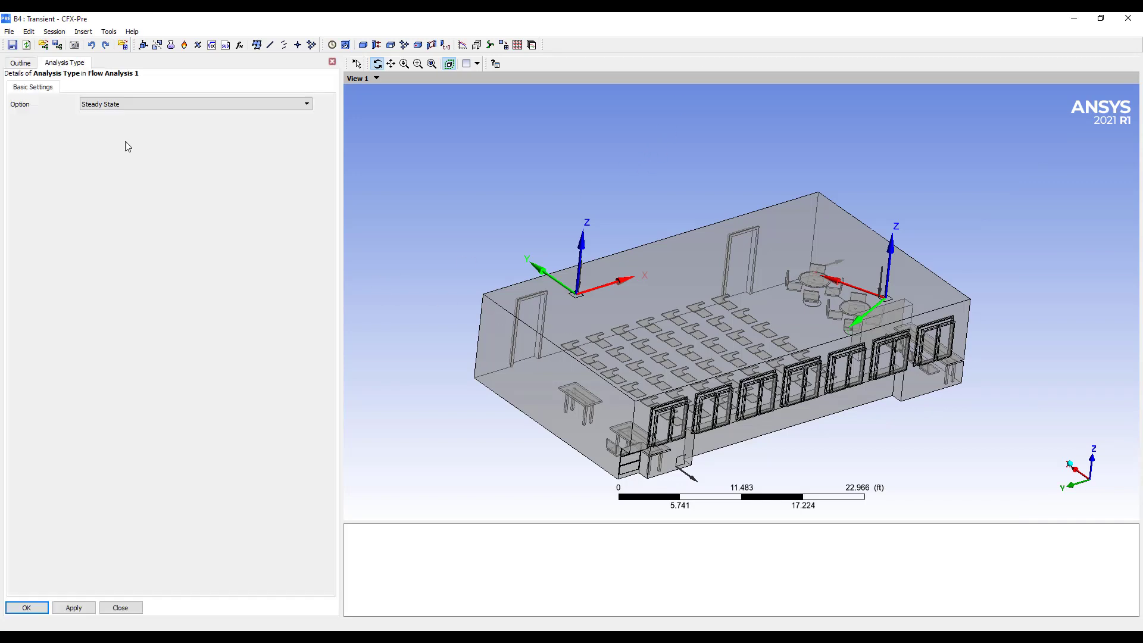
left_click(148, 102)
left_click(132, 124)
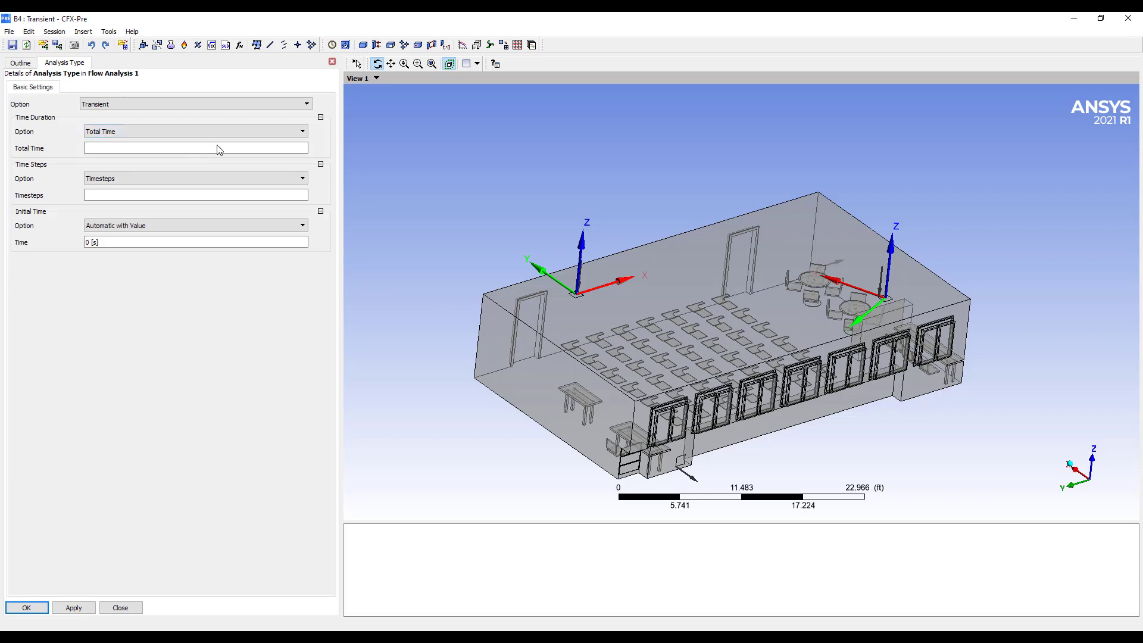
left_click(176, 148)
left_click(319, 149)
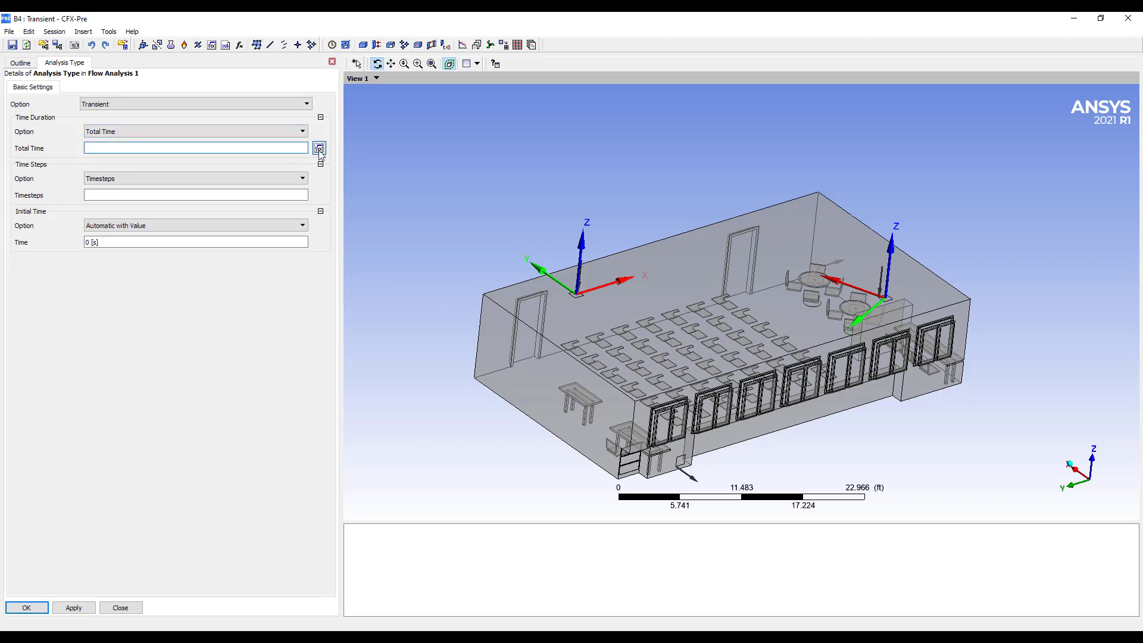
type("3 [min]")
left_click(132, 179)
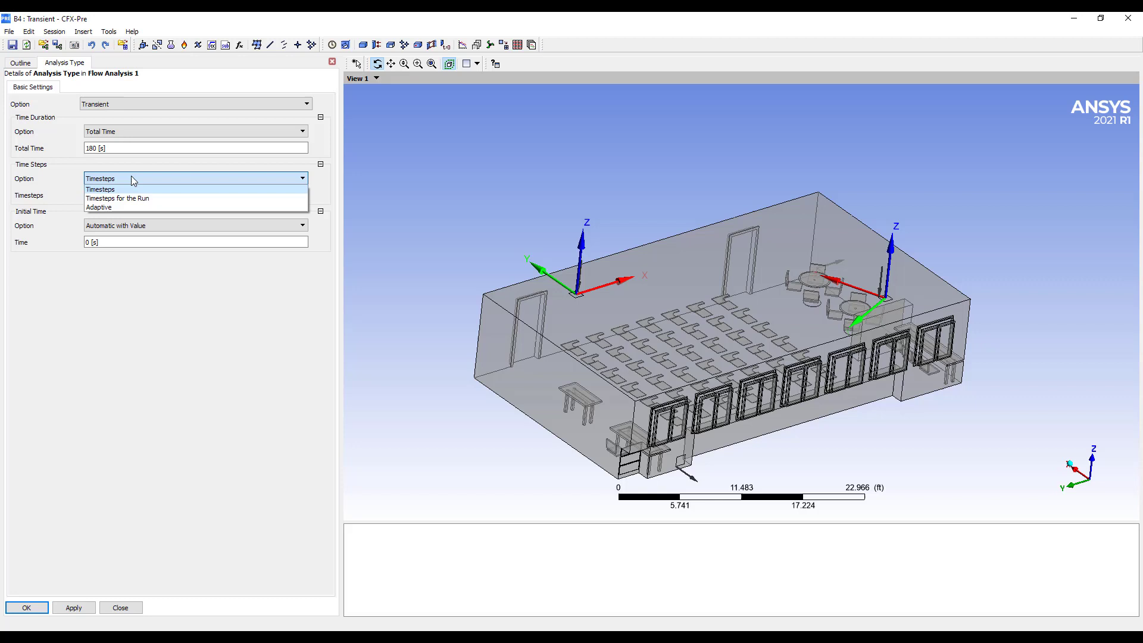
left_click(123, 204)
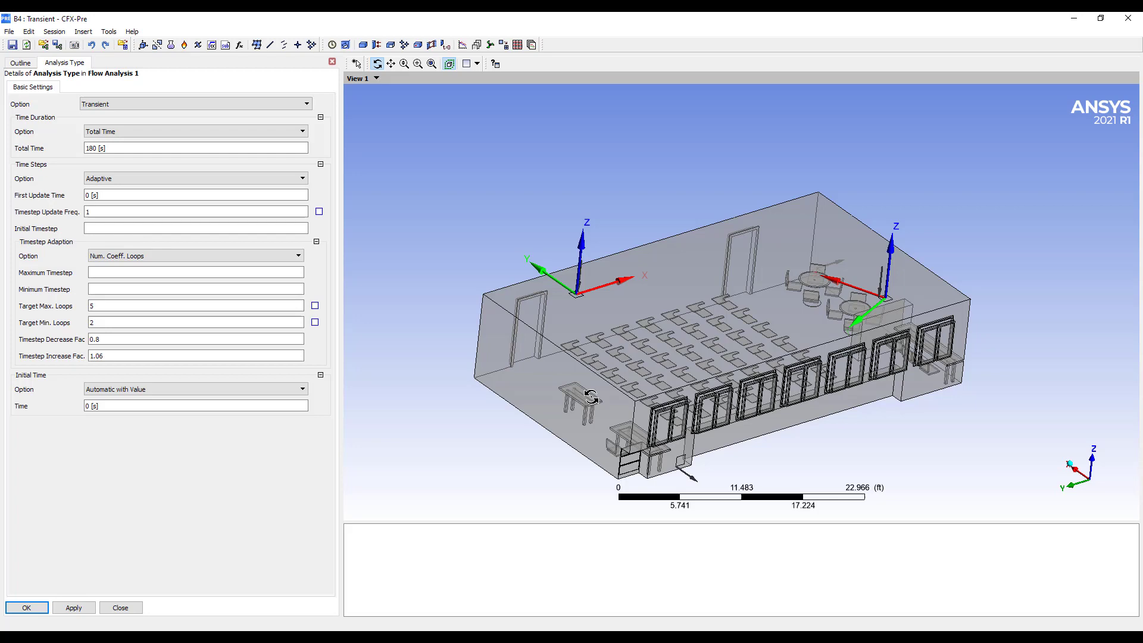
Set the adaptive timestep to an initial 0.1 s, maximum 5 s and minimum 0.1 s
left_click_drag(592, 397, 580, 397)
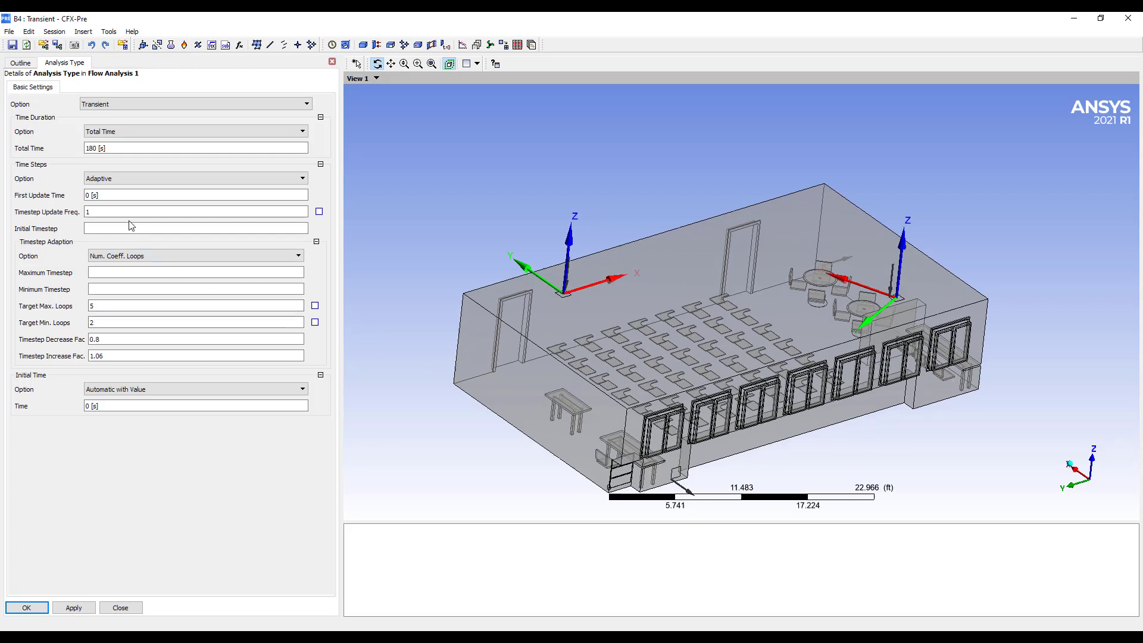
left_click(105, 230)
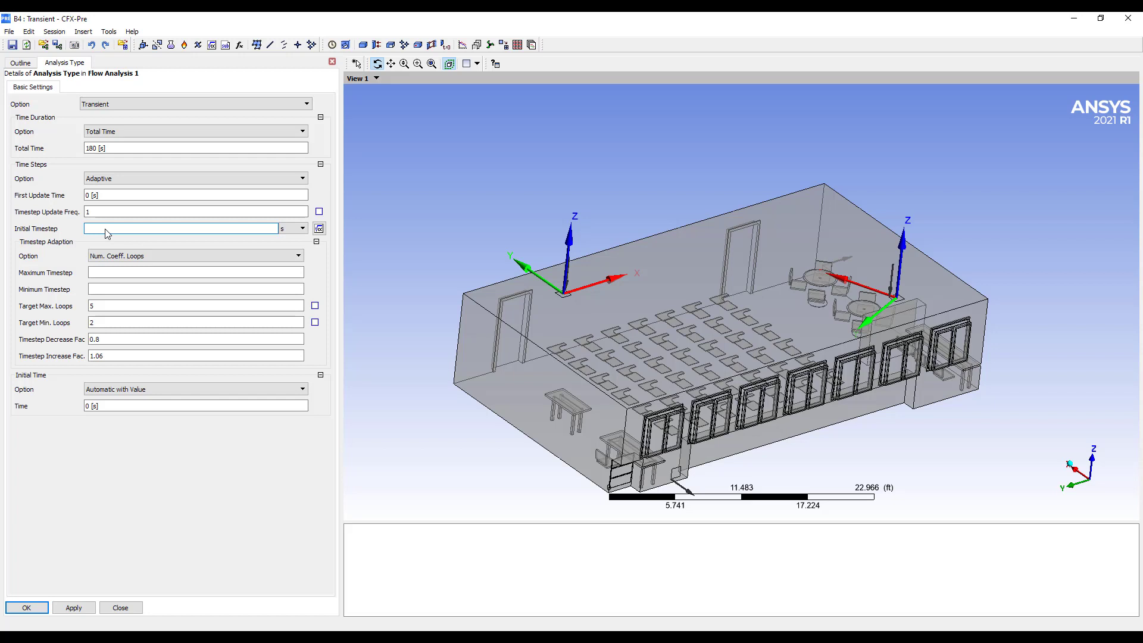
type("0.1 [s")
left_click(110, 274)
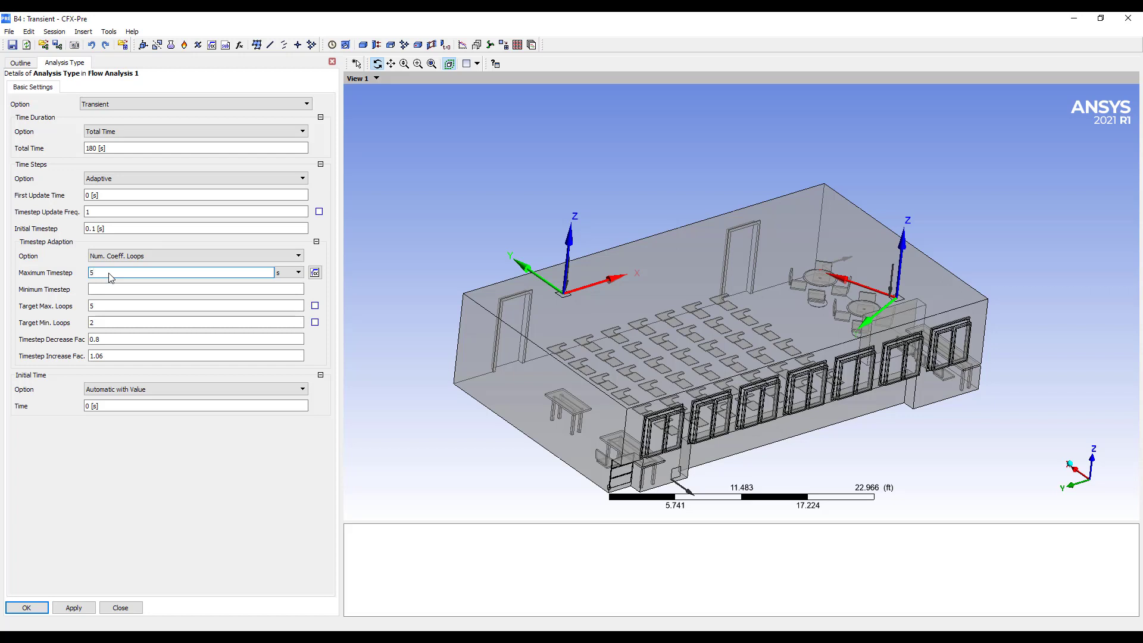
left_click(100, 291)
type("0.")
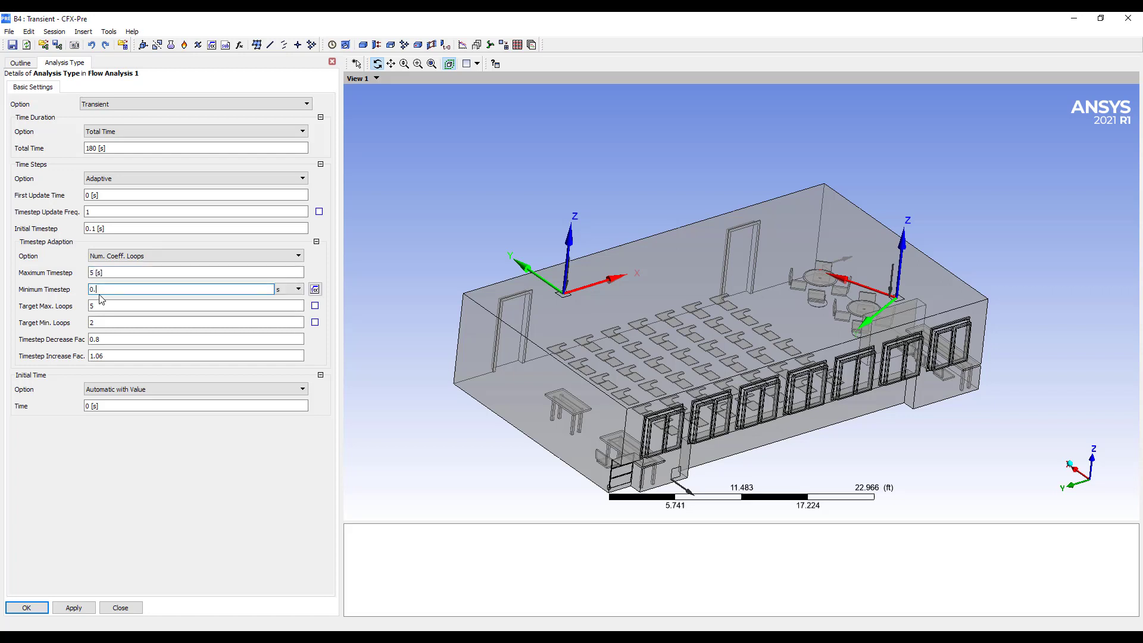
type("1")
left_click(55, 277)
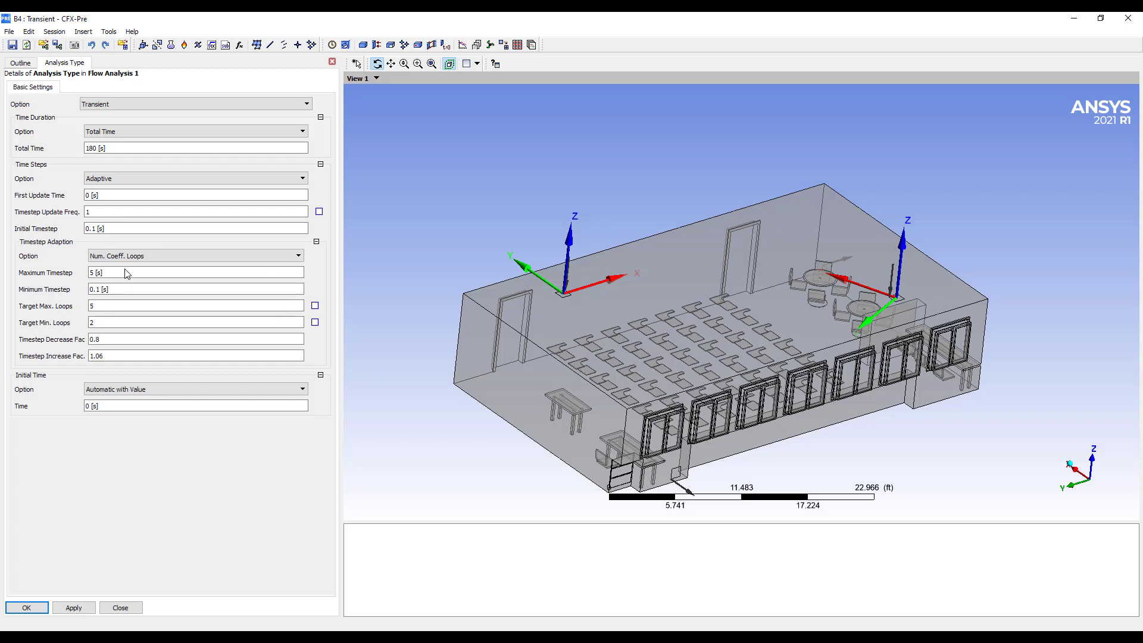
Set the target loops to 10 maximum and 8 minimum, and apply the timestep settings
double_click(104, 307)
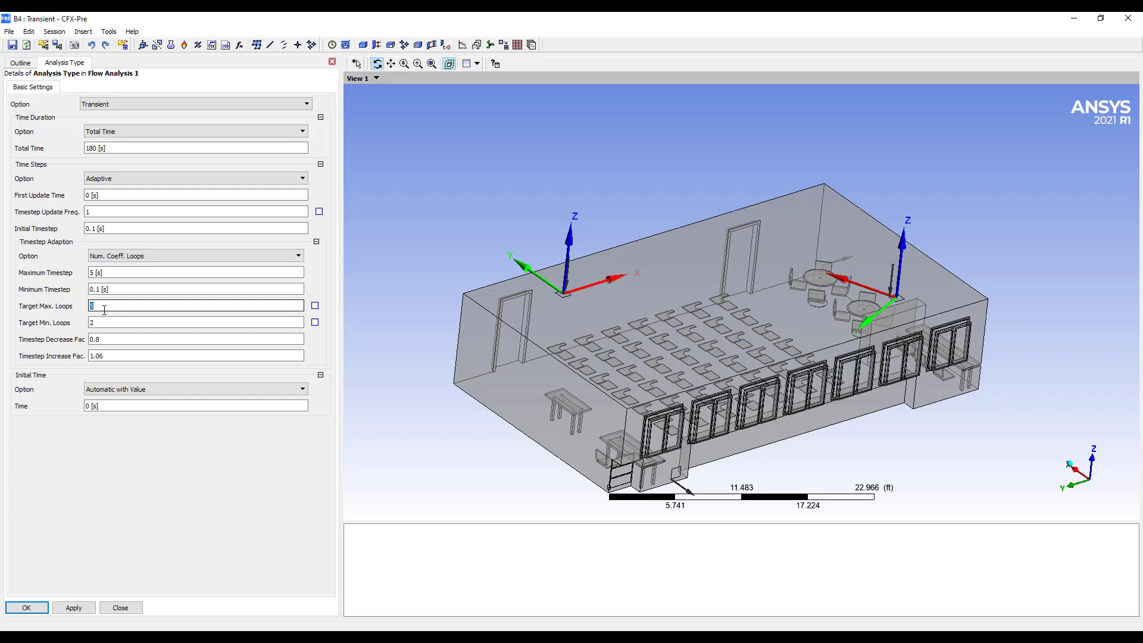
type("10")
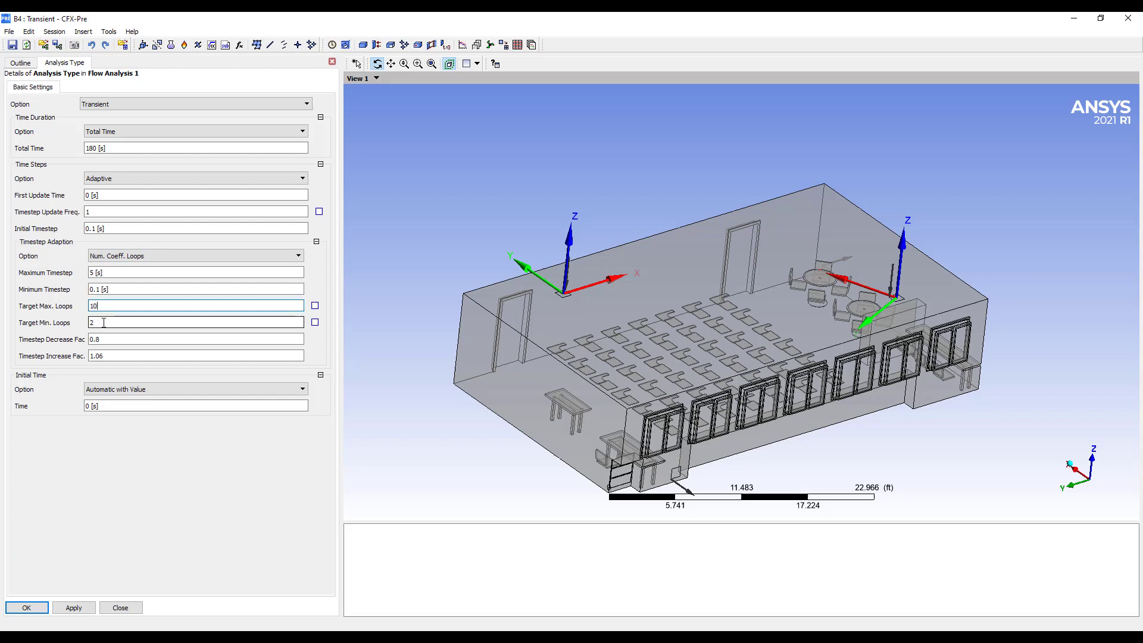
double_click(104, 322)
type("8")
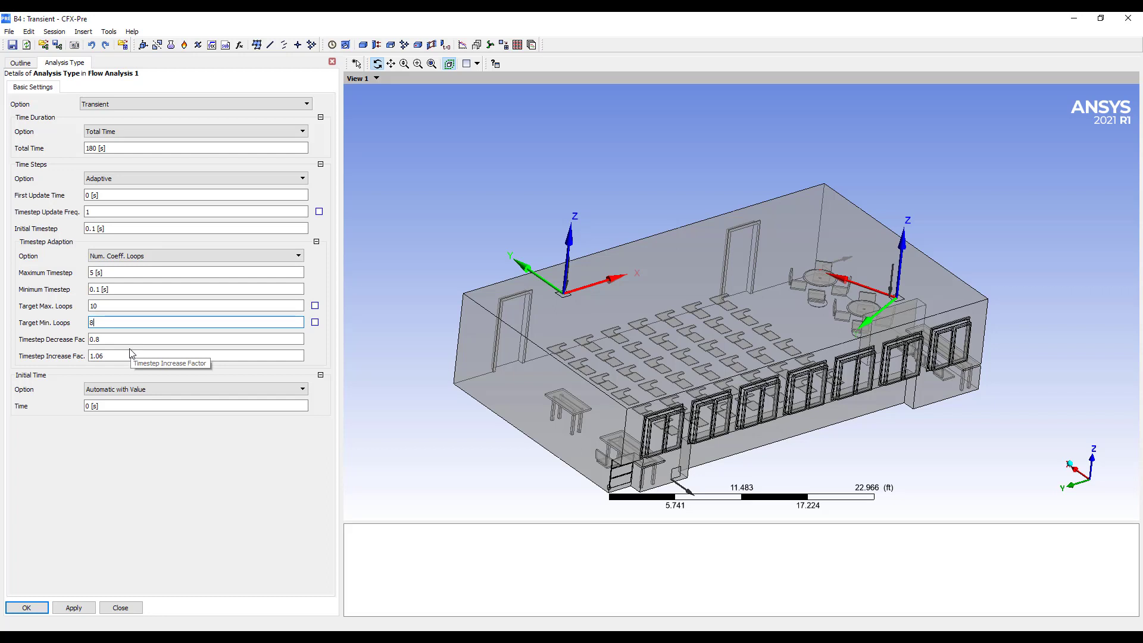
left_click(102, 307)
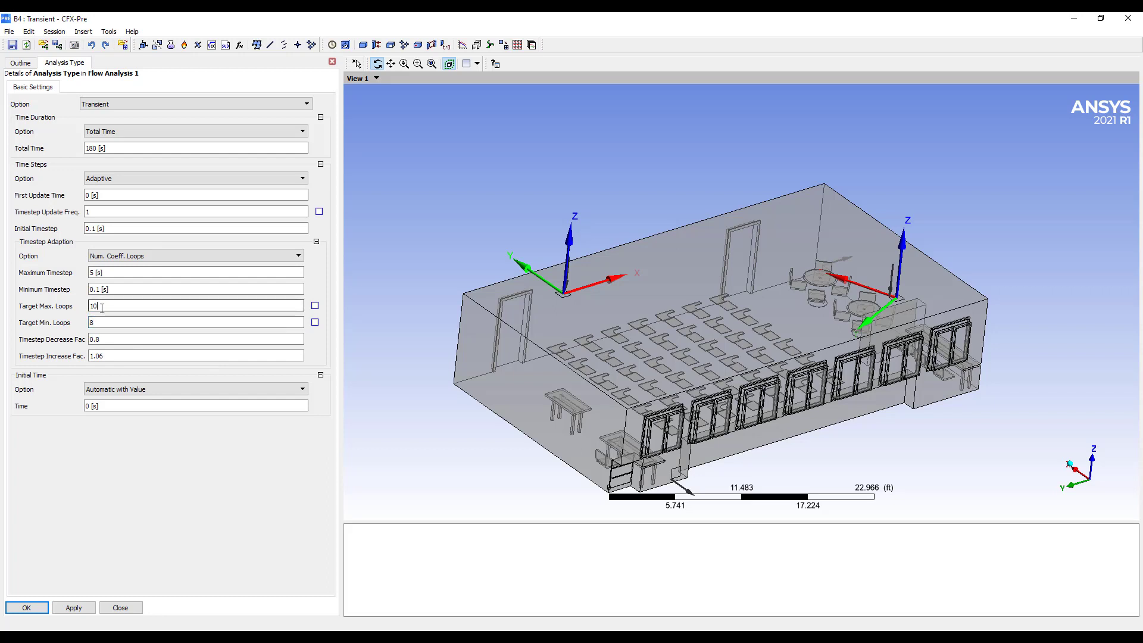
double_click(102, 308)
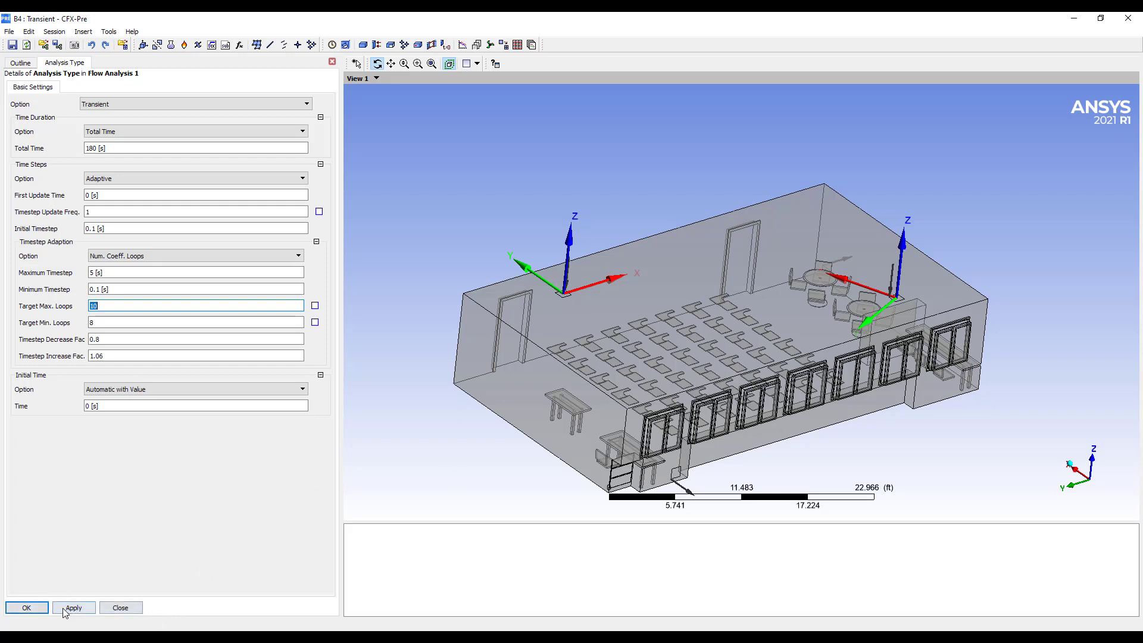
left_click(36, 608)
Confirm the transient analysis type settings with OK
left_click(37, 609)
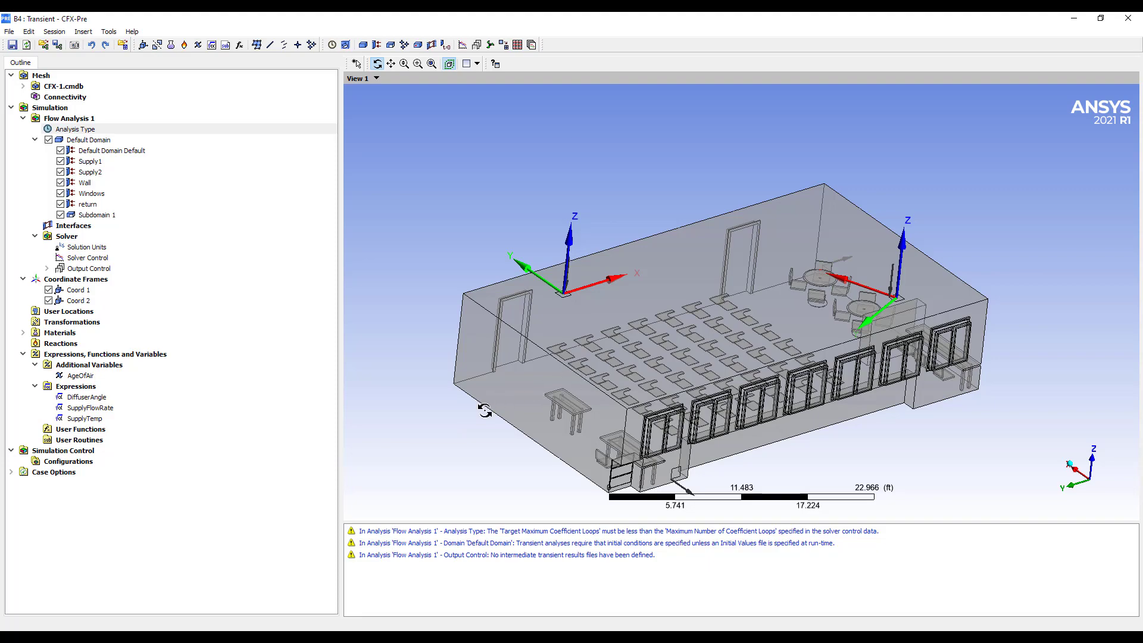
left_click_drag(510, 415, 580, 370)
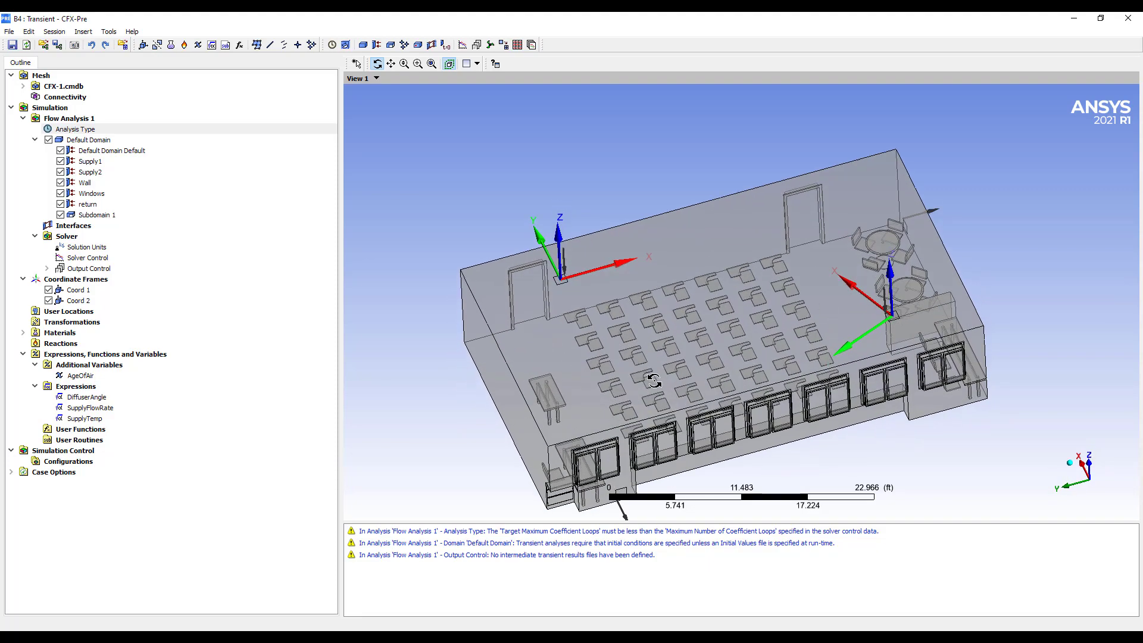
left_click_drag(621, 413, 527, 387)
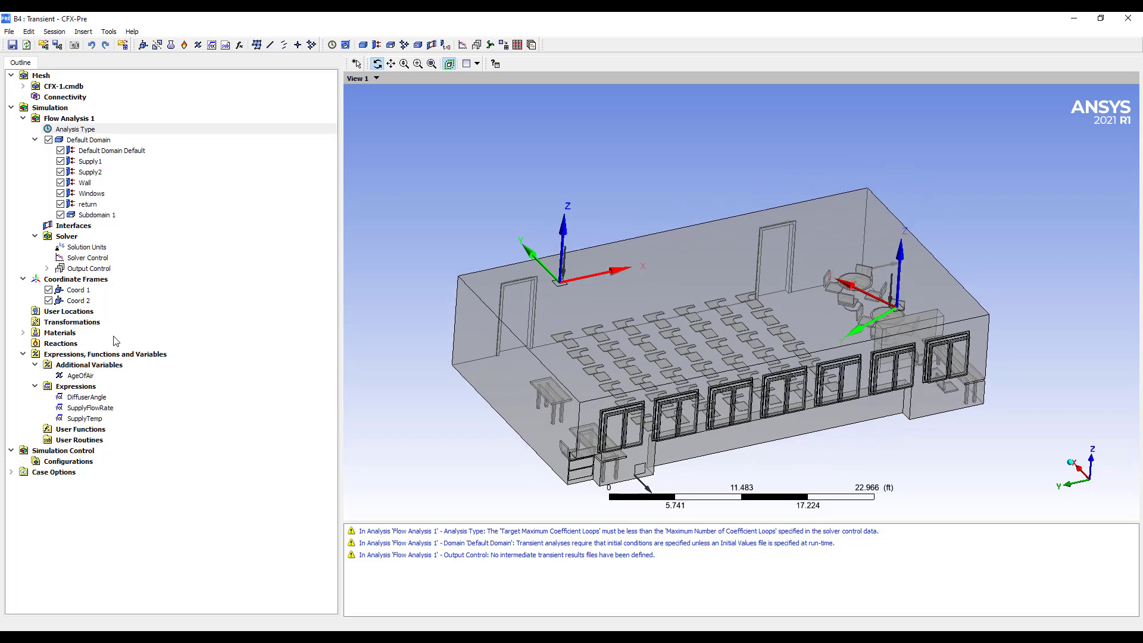
Insert a new expression named GasRelase under Expressions
right_click(78, 386)
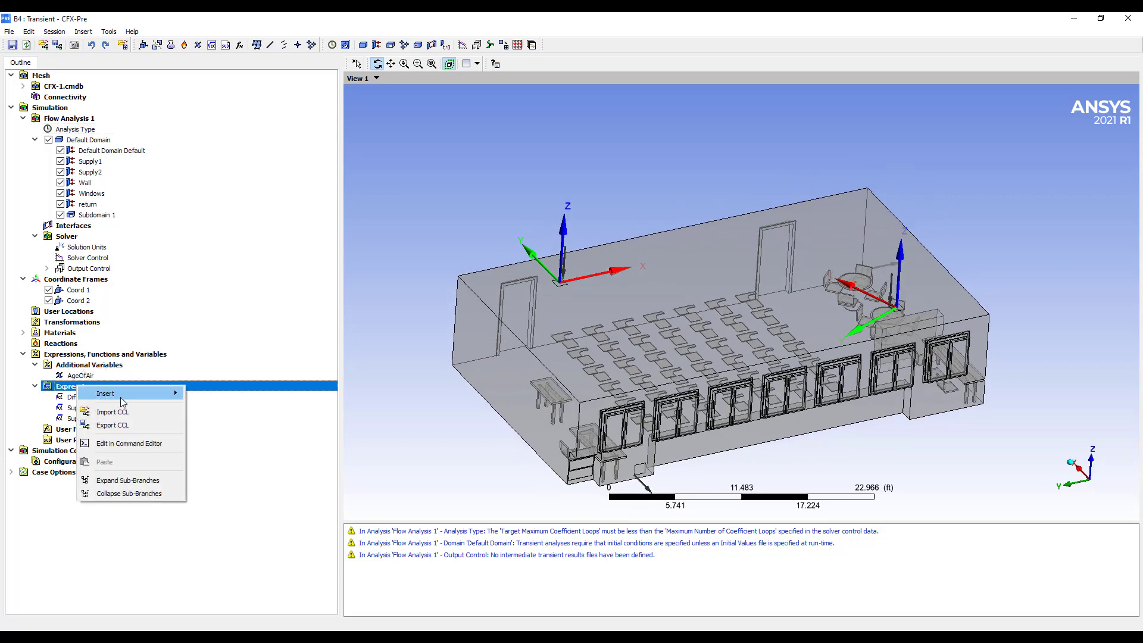
left_click(221, 393)
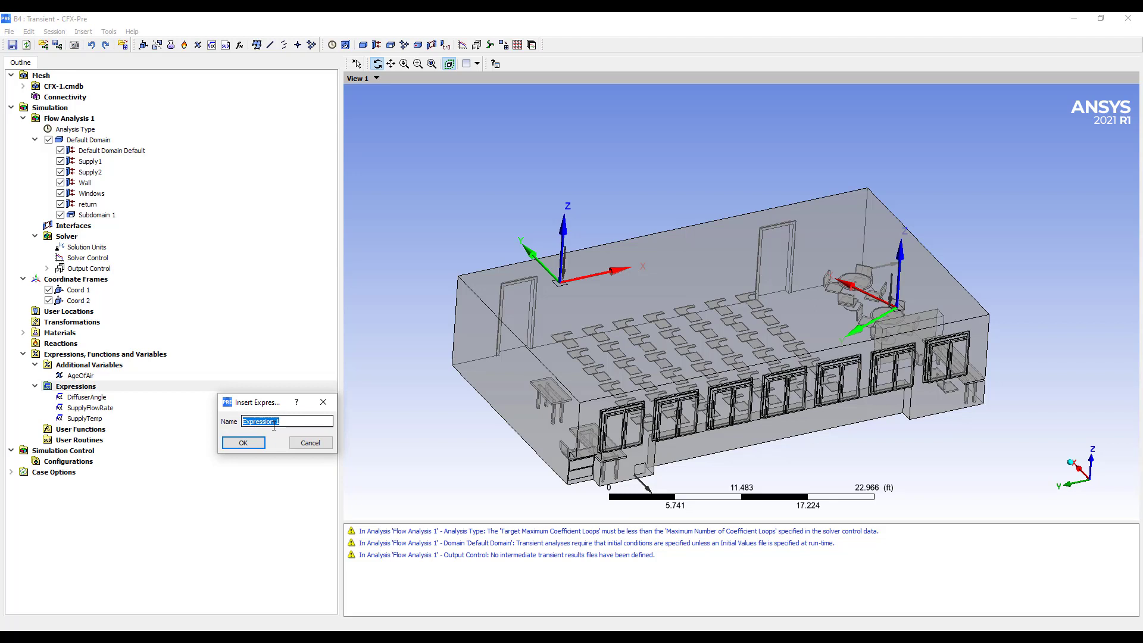
type("GasRelase")
key("Return")
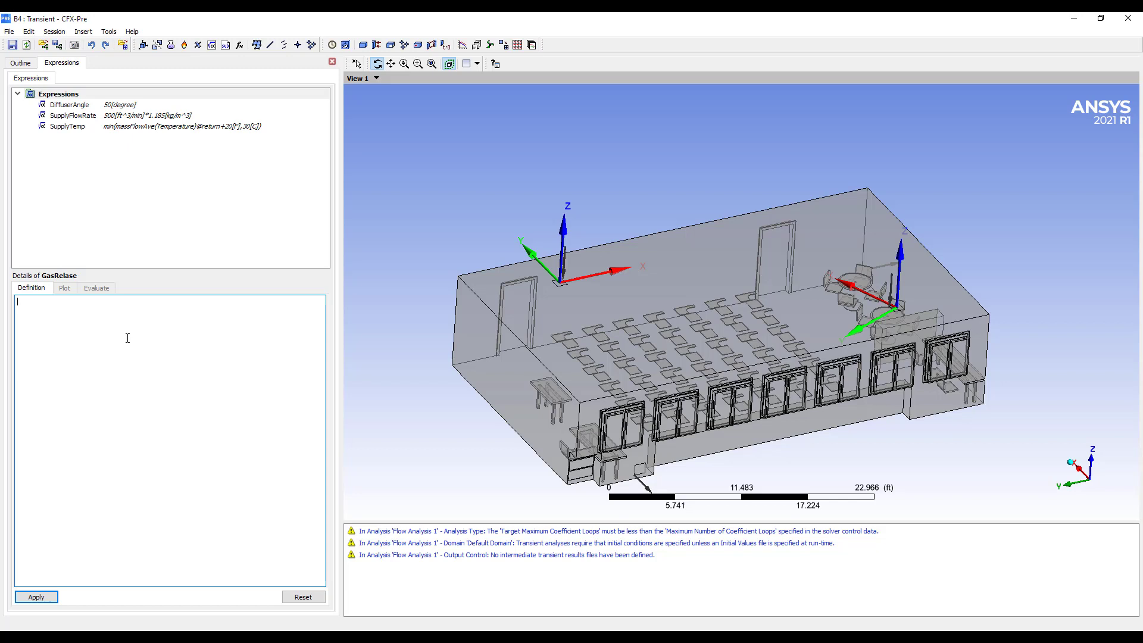
Give GasRelase a constant 10[kg/s] definition and apply it
type("10[k")
type("g/s]")
left_click(35, 597)
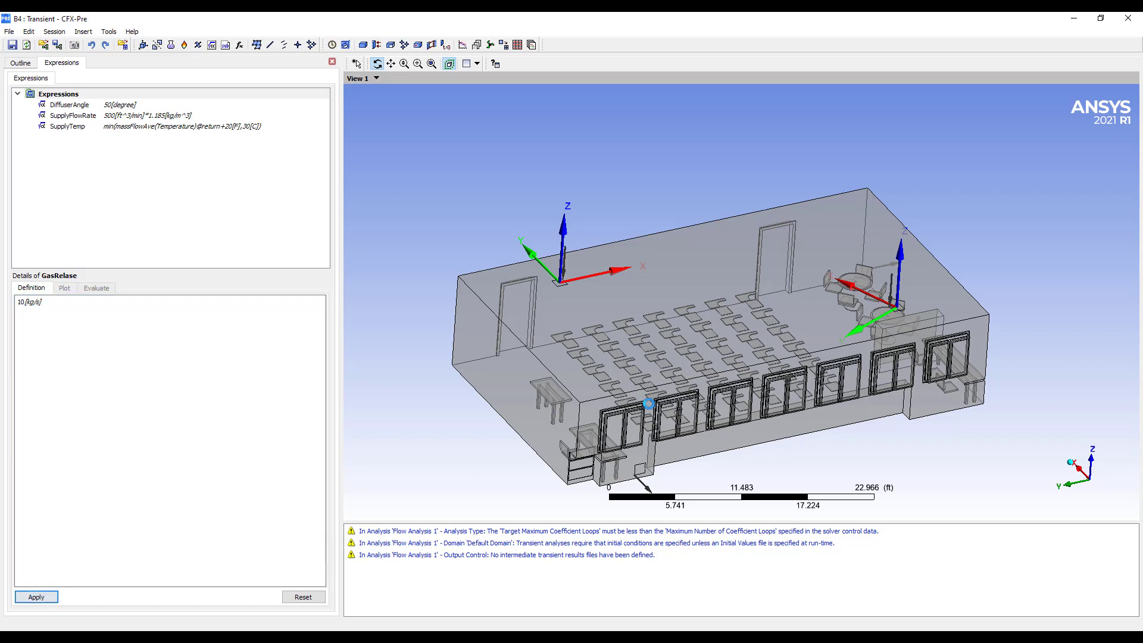
Begin rewriting the definition as an if() condition using the inserted Time variable
left_click(94, 305)
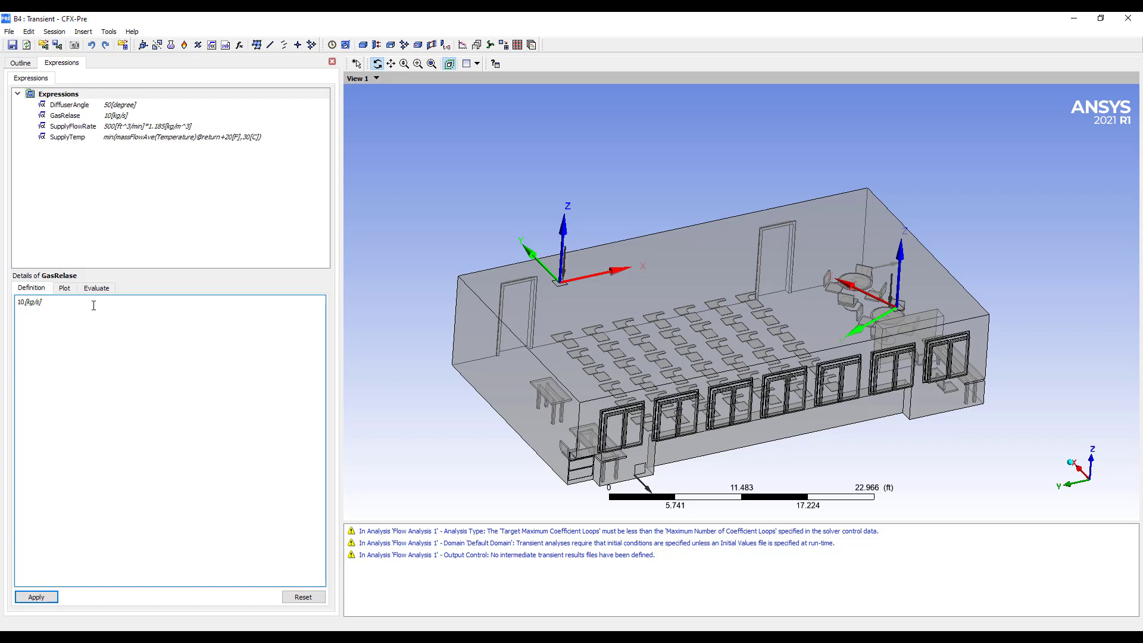
type("if")
type("( ")
type("t")
right_click(24, 304)
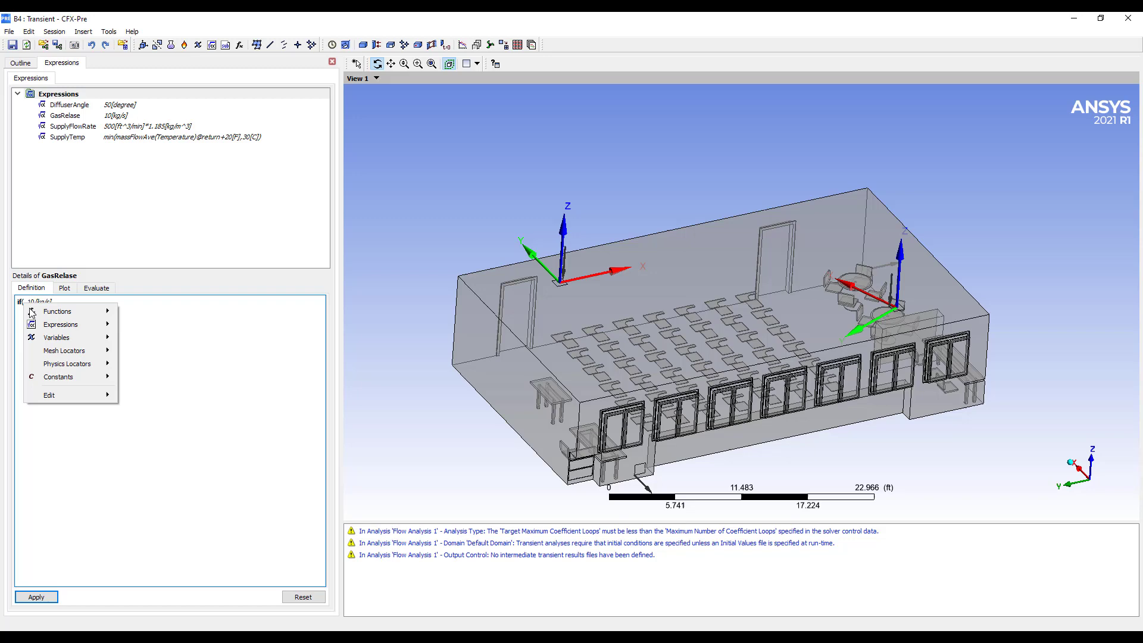
mouse_move(56, 337)
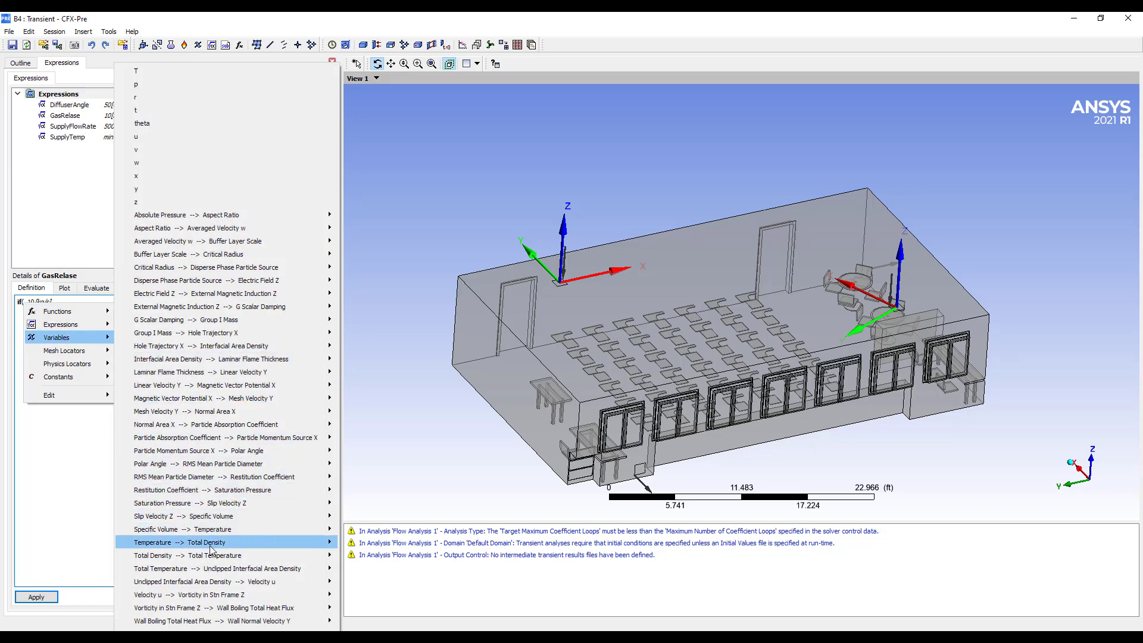
mouse_move(213, 546)
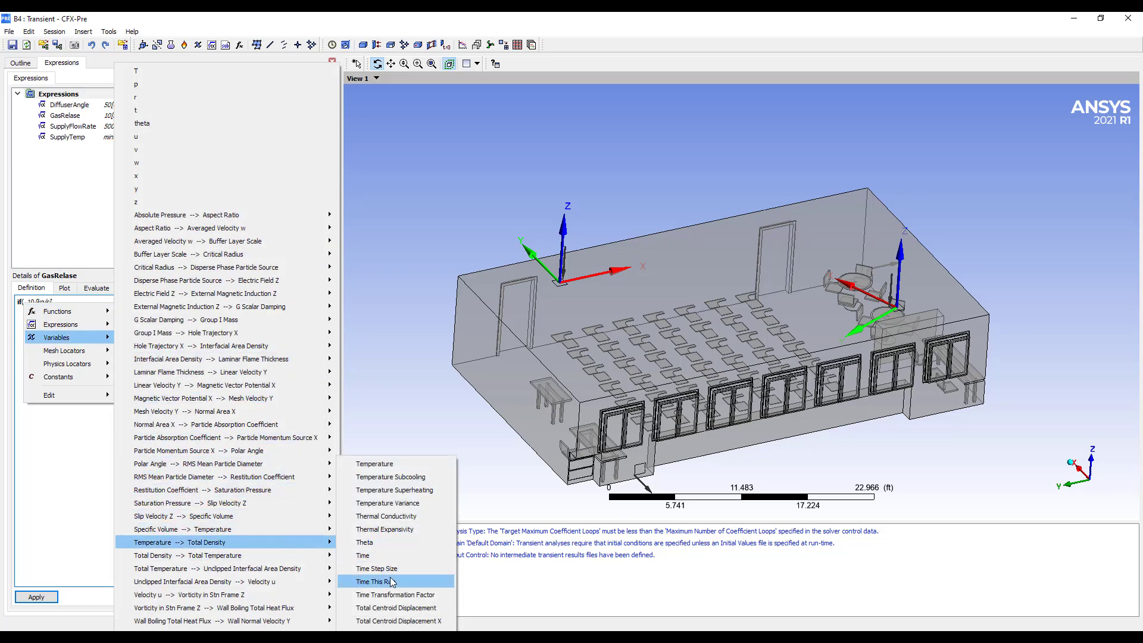
left_click(388, 559)
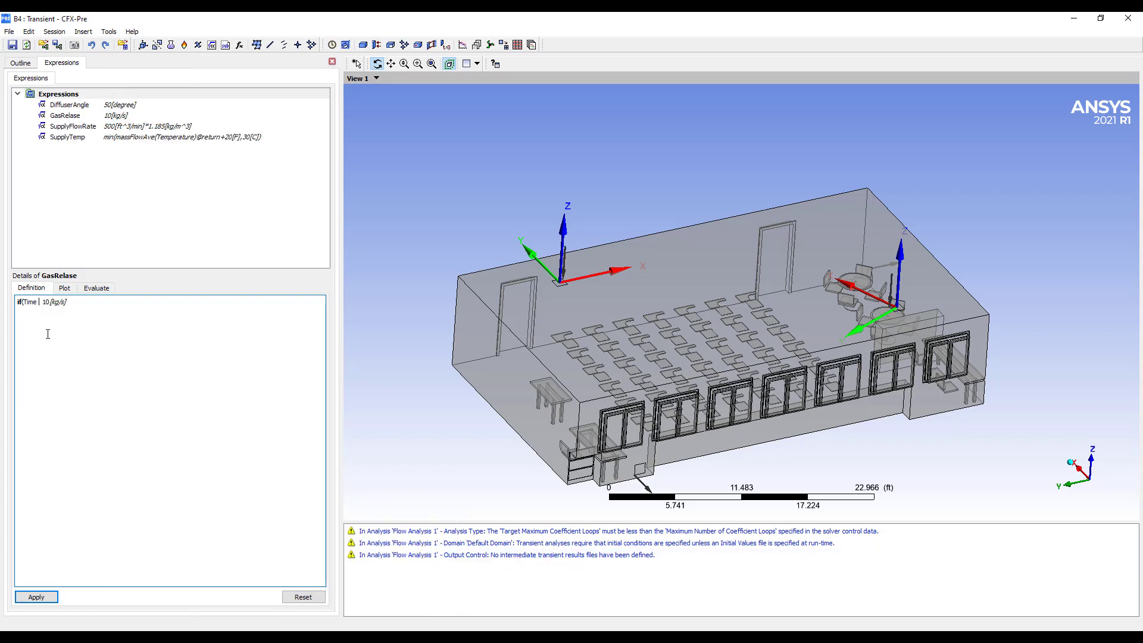
Complete the definition as if(Time <10[s], 10[kg/s],0[kg/s]) and apply it
type("<10[s],")
key("BackSpace")
left_click(126, 303)
type(", [0")
key("BackSpace")
key("BackSpace")
type("0[kg/s])")
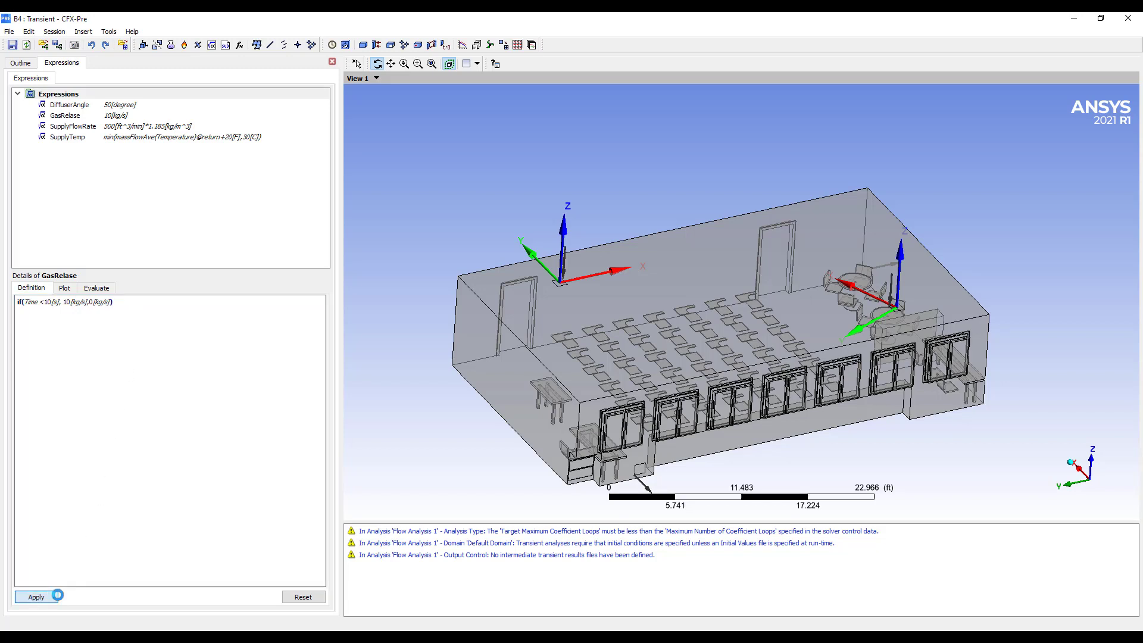
left_click(51, 596)
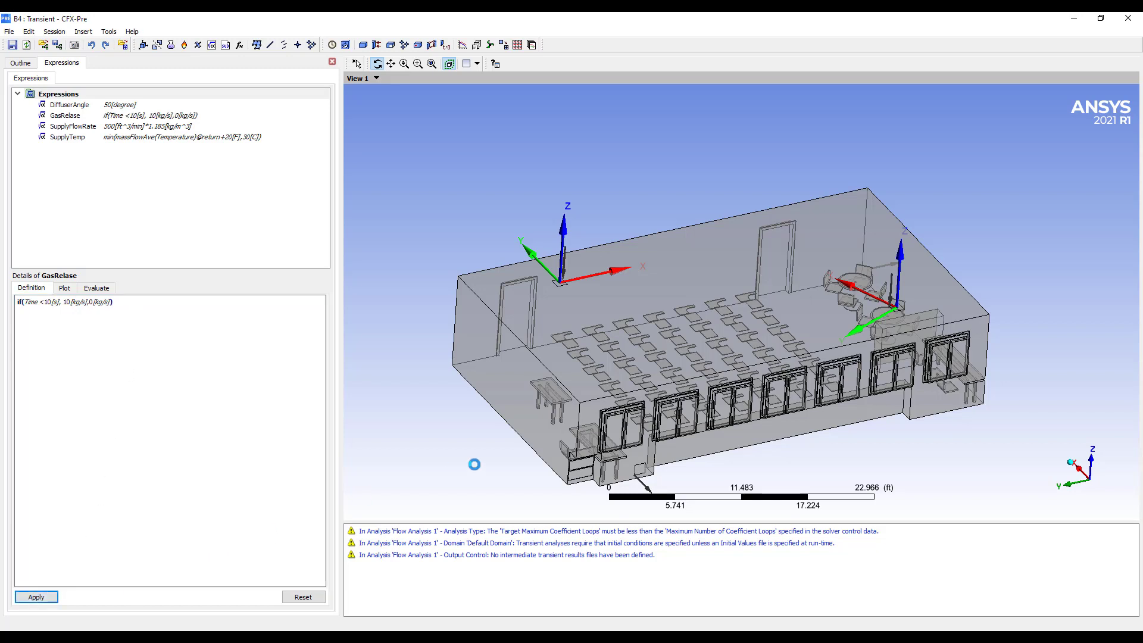
Plot GasRelase against Time from 0 to 60 s, then go back to the Outline tree
left_click(64, 288)
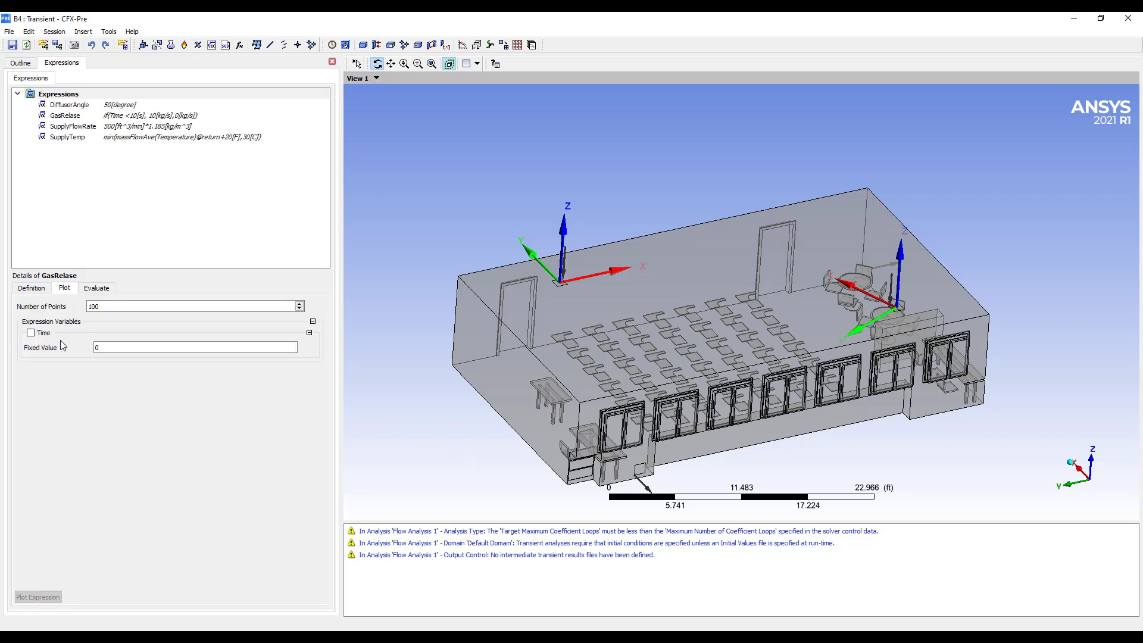
left_click(31, 333)
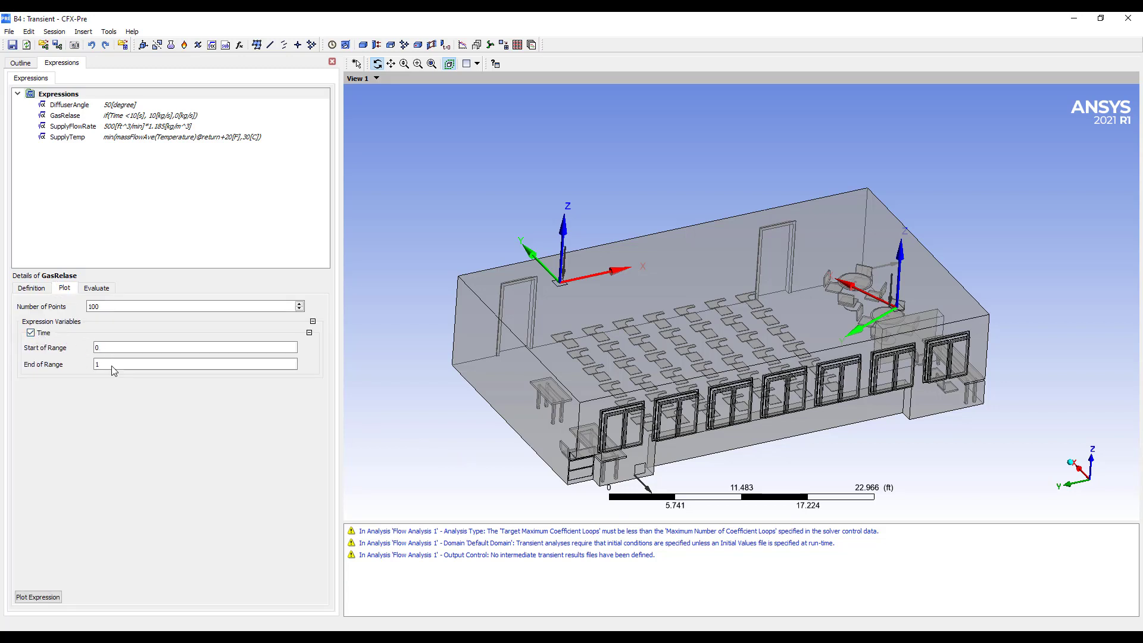
left_click(112, 364)
type("60")
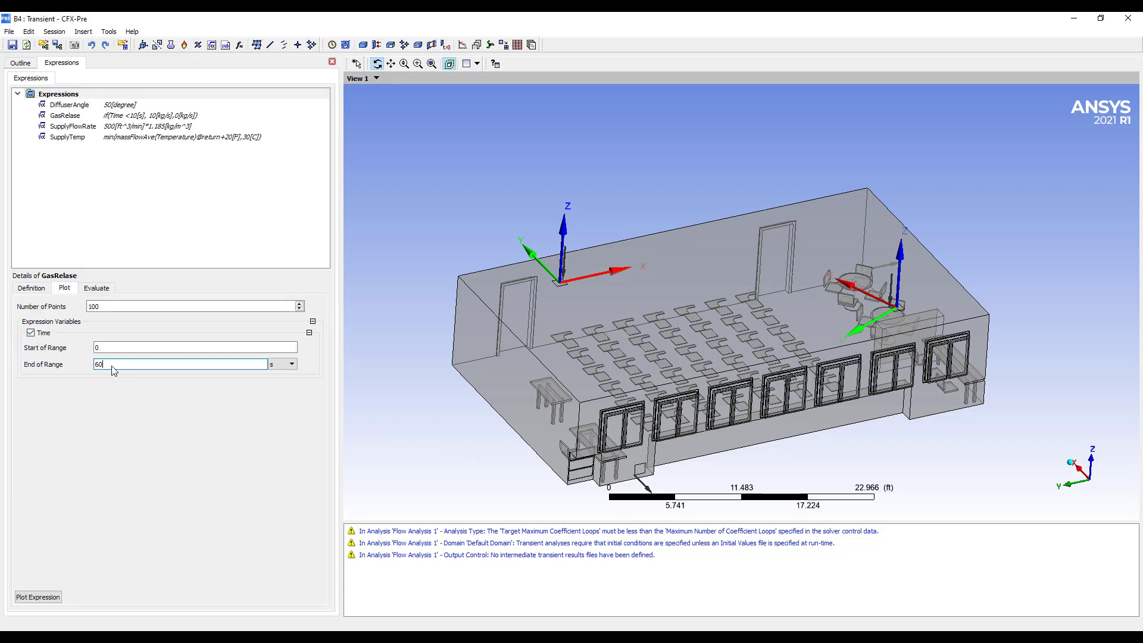
left_click(37, 596)
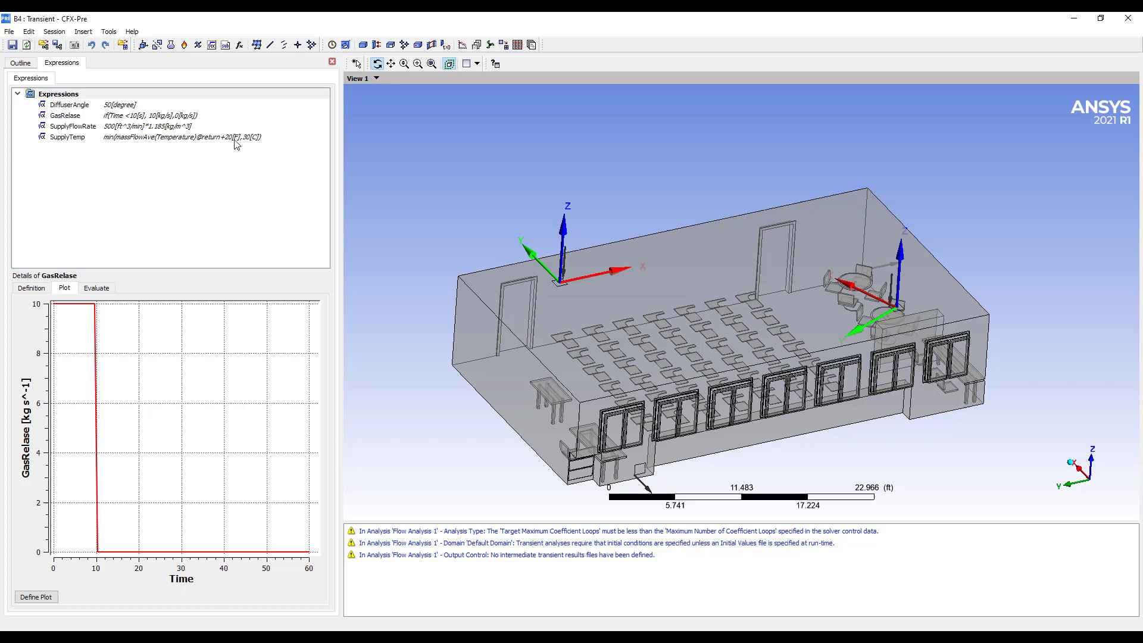
left_click(23, 64)
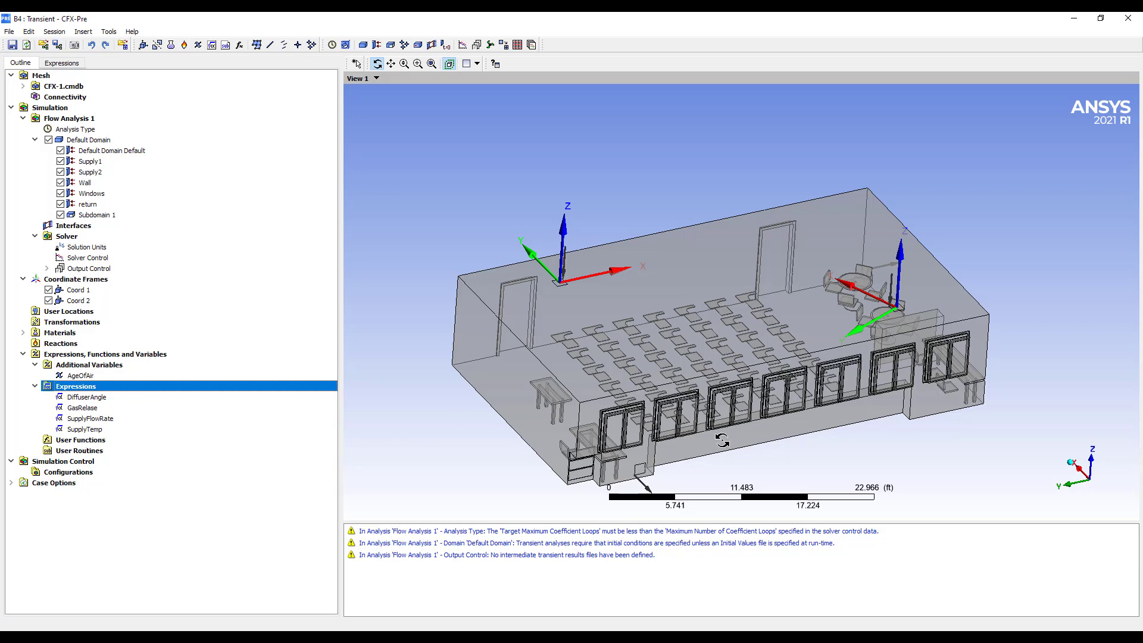
Add a boundary named Floor to Default Domain, located on the room's floor face
left_click_drag(768, 400, 747, 301)
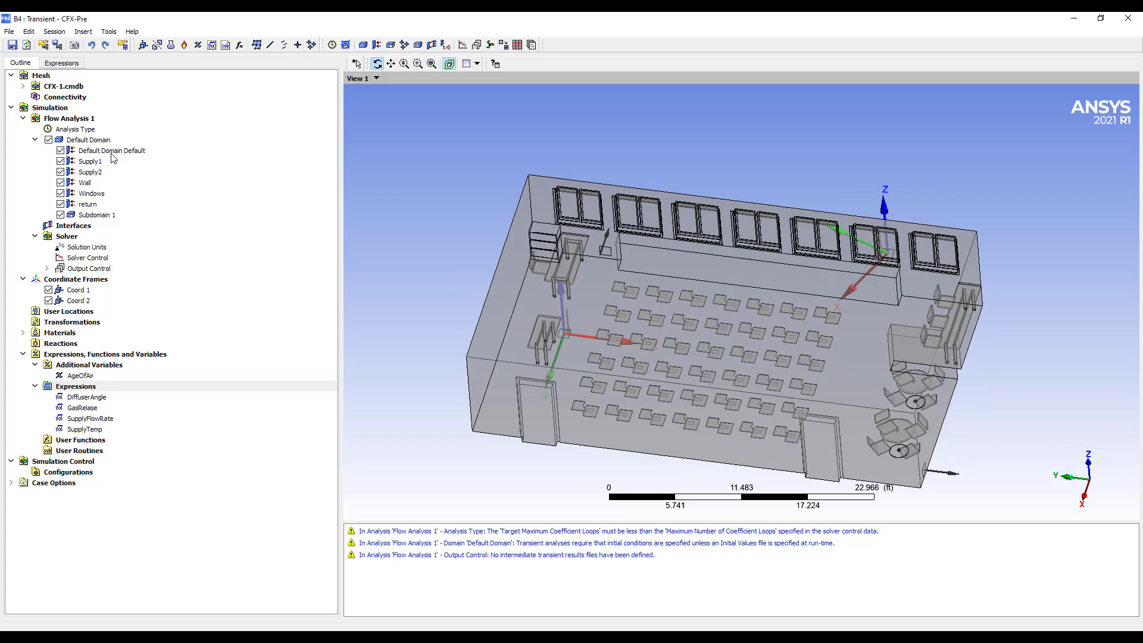
right_click(87, 142)
mouse_move(135, 190)
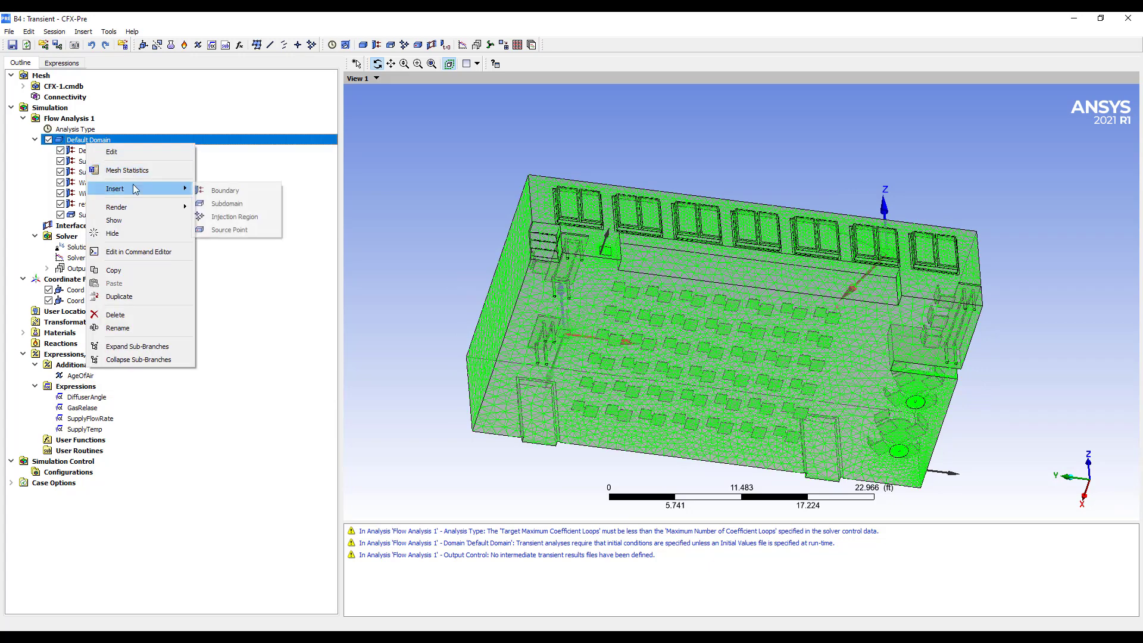
left_click(229, 191)
type("Floor")
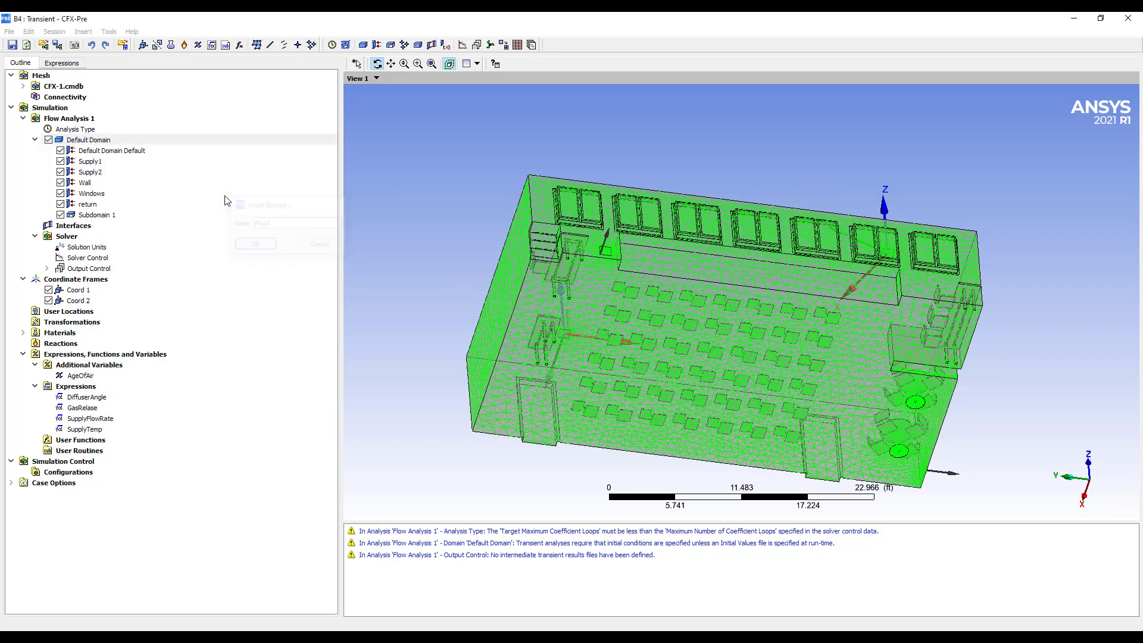
key("Return")
left_click(146, 121)
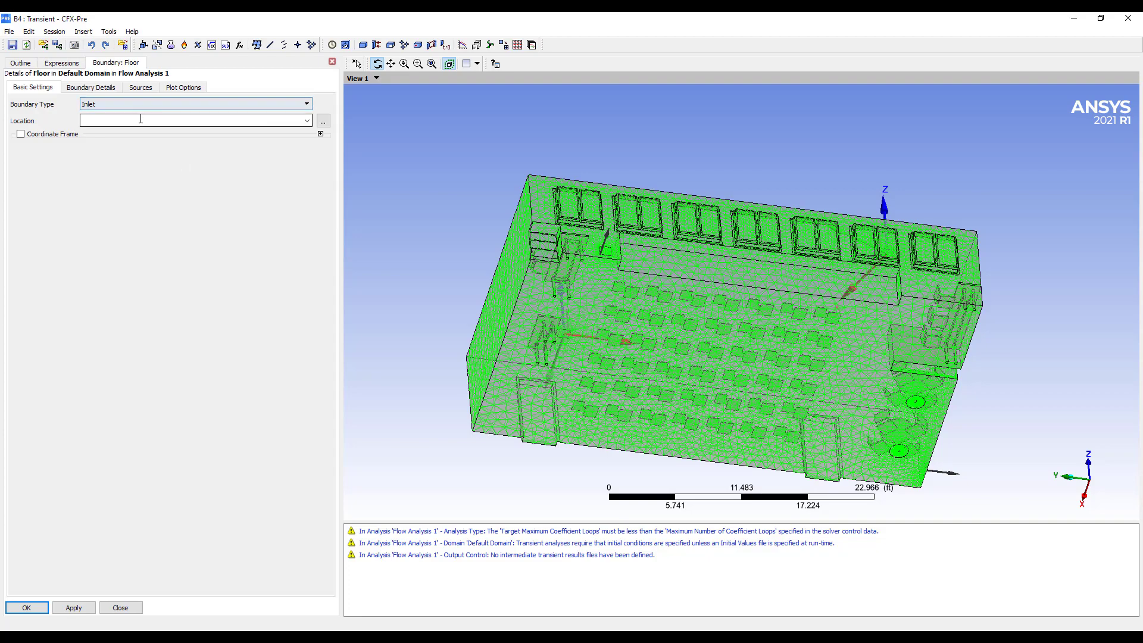
left_click(534, 307)
middle_click_drag(672, 323, 691, 286)
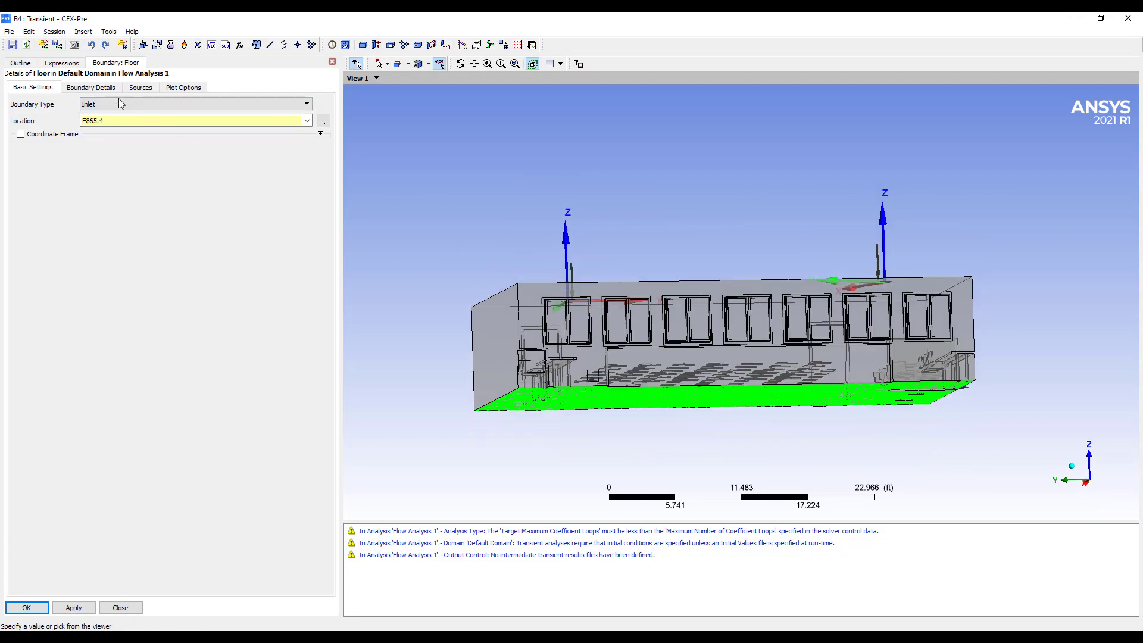
Set the Floor inlet to use the GasRelase expression as its mass flow rate
left_click(103, 87)
left_click(148, 146)
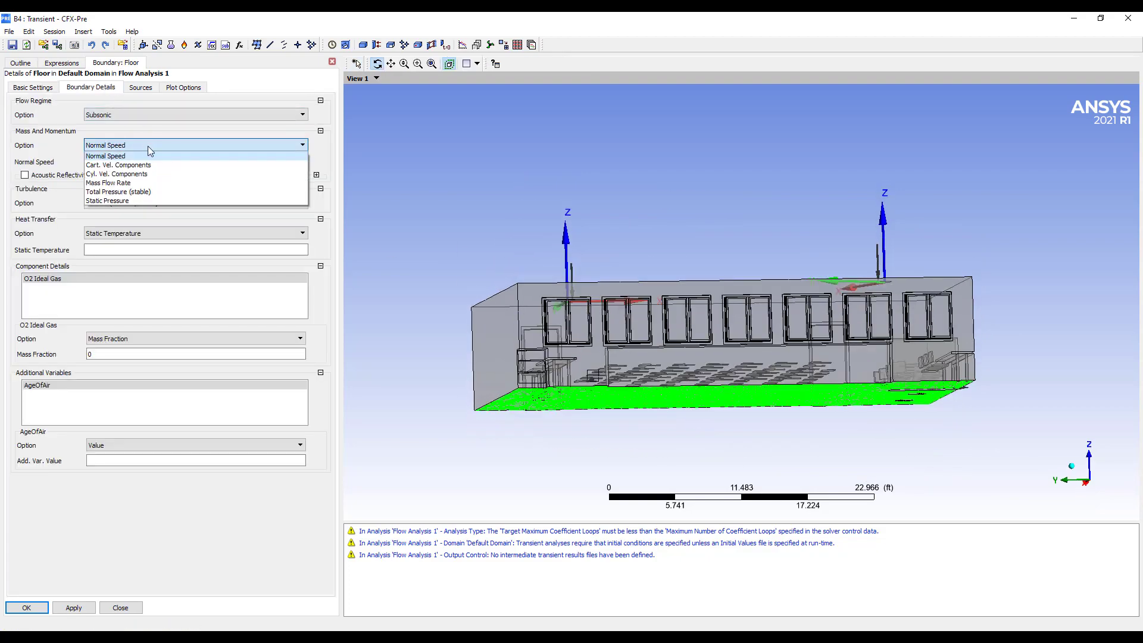
left_click(145, 181)
left_click(213, 162)
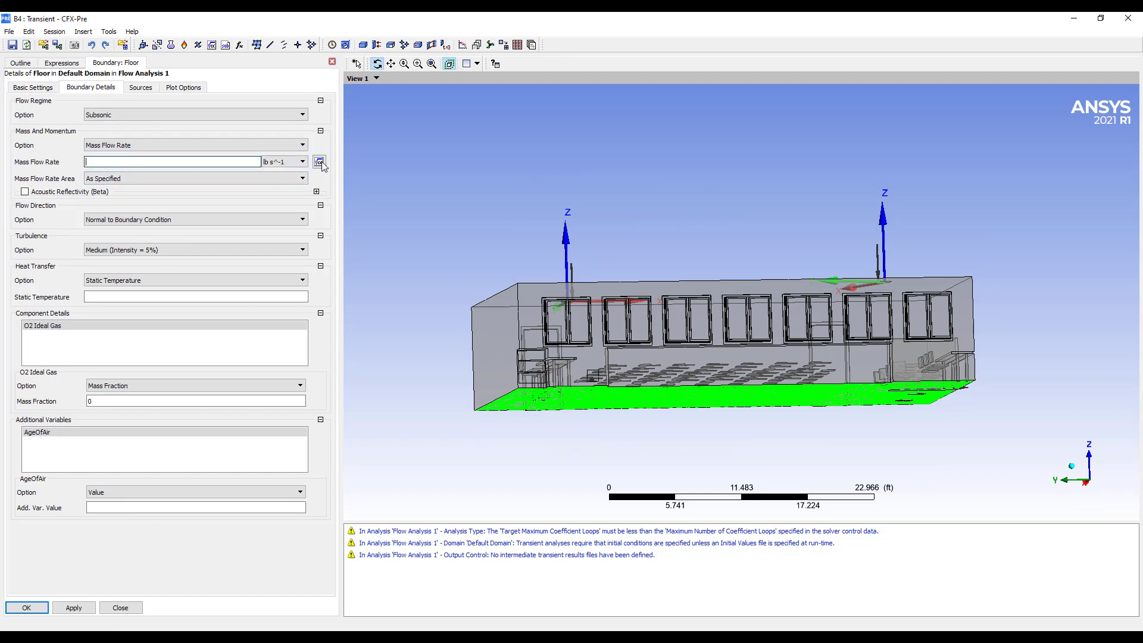
right_click(250, 162)
mouse_move(292, 182)
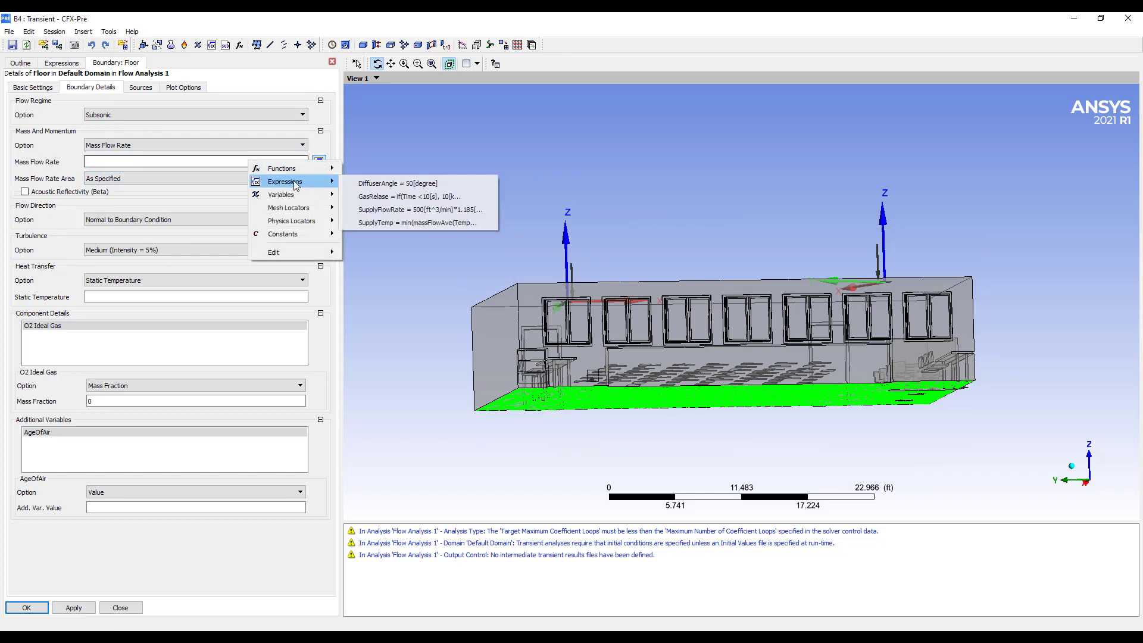
left_click(405, 197)
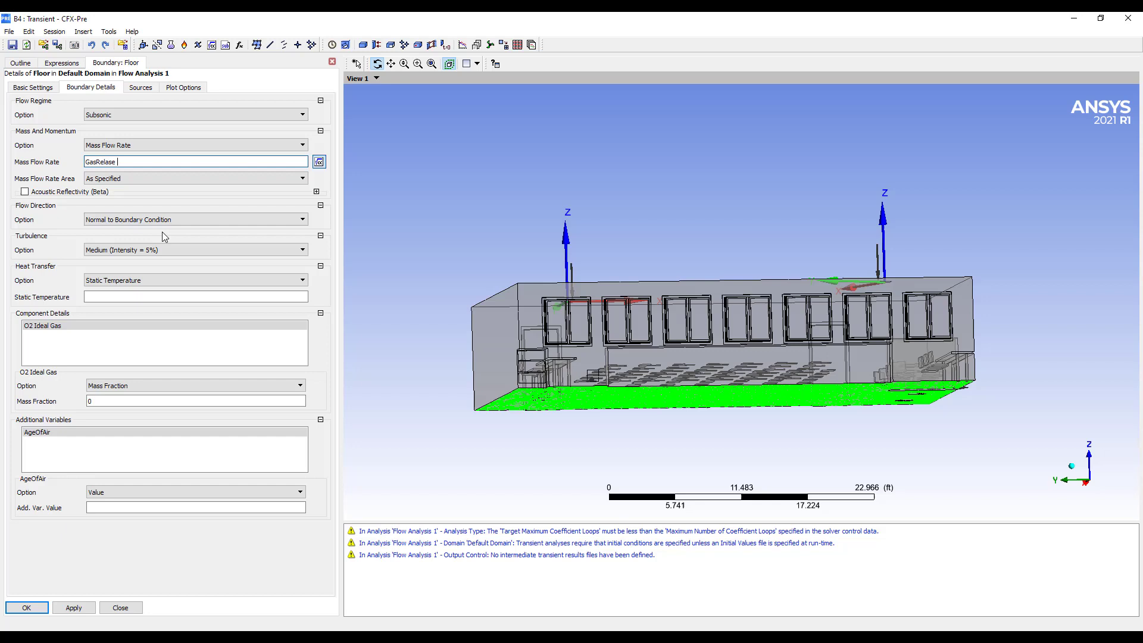
Set the Floor inlet static temperature to -196 °C and create the boundary
left_click(130, 297)
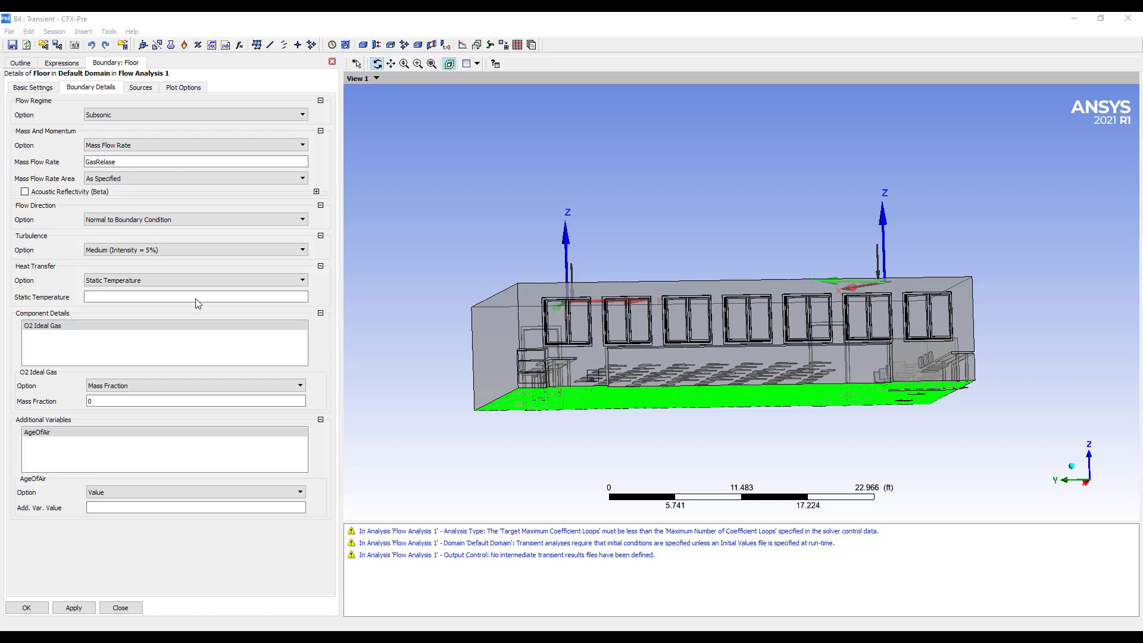
left_click(287, 299)
left_click(292, 297)
left_click(292, 316)
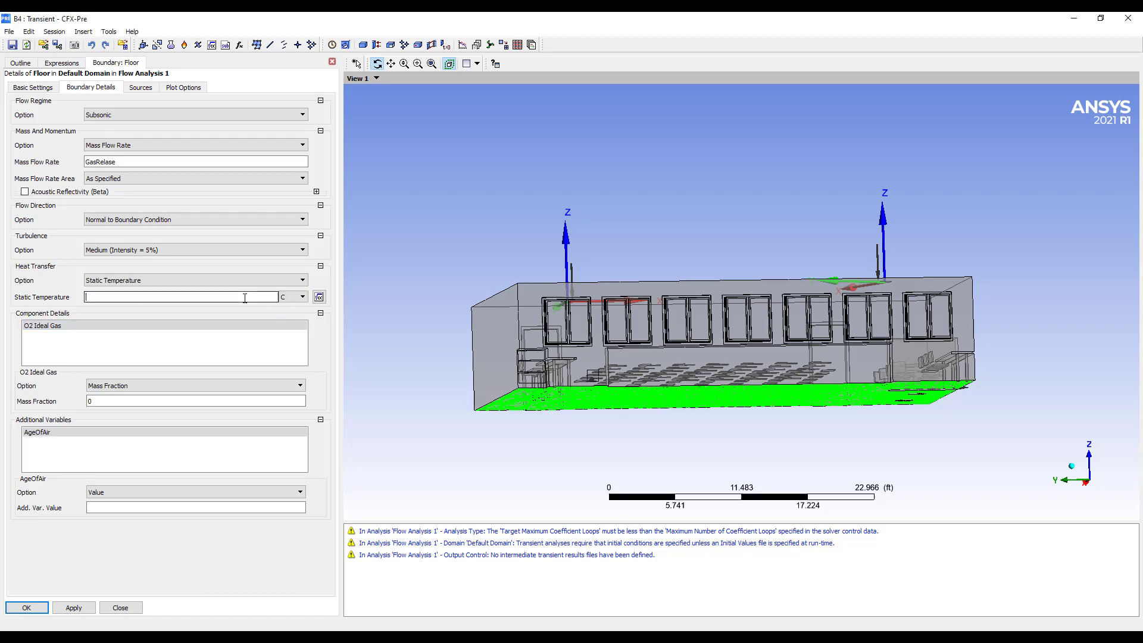
type("-196")
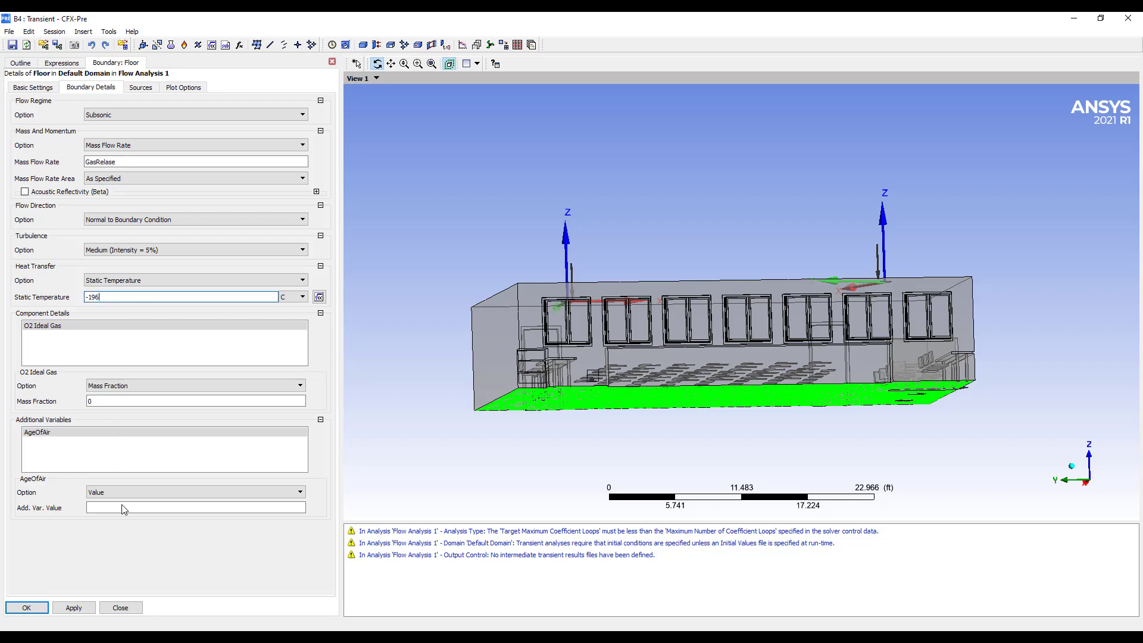
left_click(190, 508)
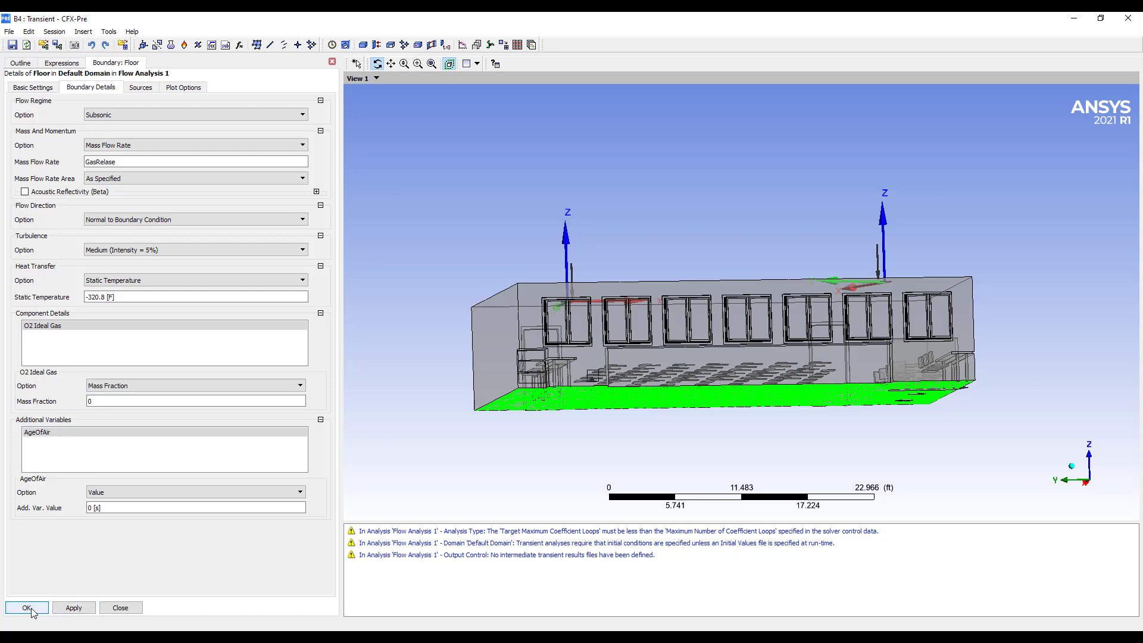
left_click_drag(657, 421, 659, 435)
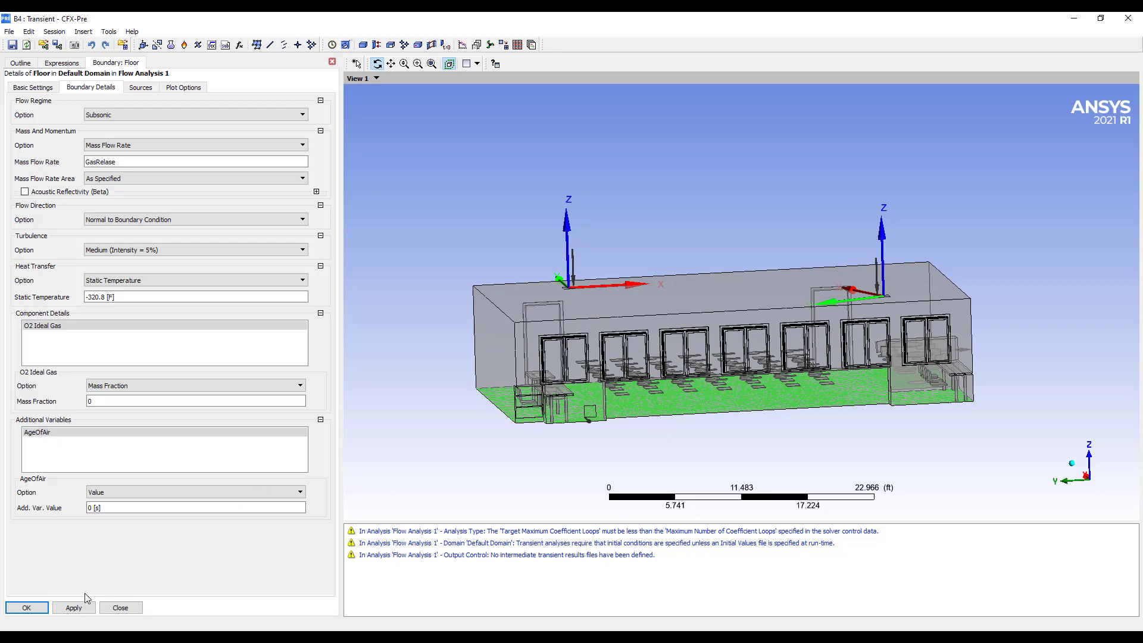
left_click(34, 610)
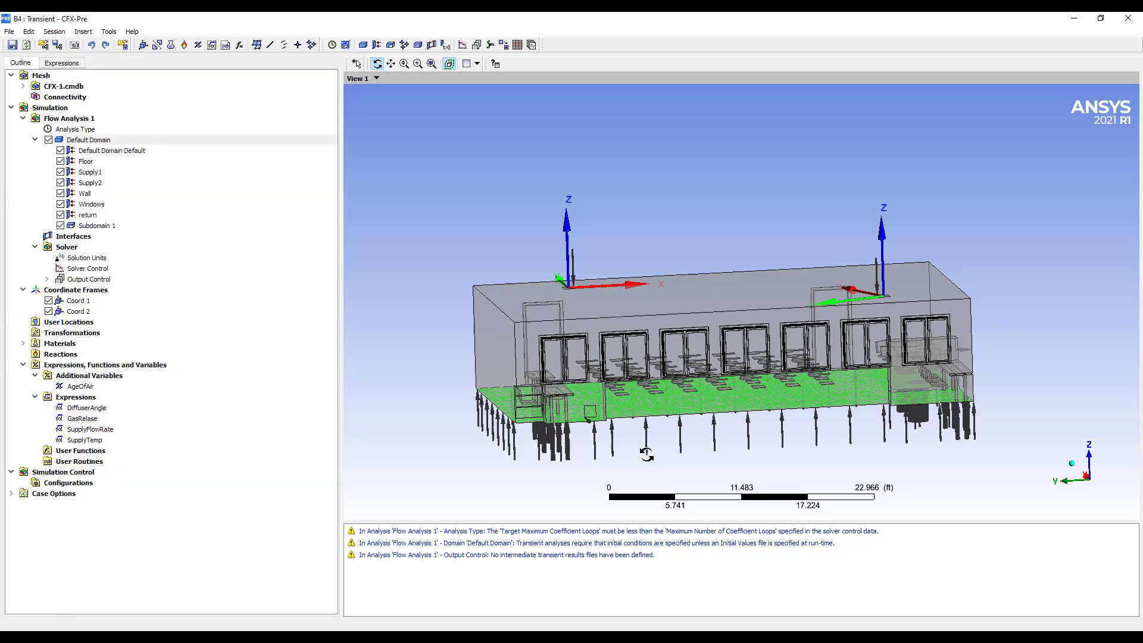
Open Solver Control, review the coefficient-loop and initial-condition warnings, and check the Workbench steady-state link
left_click_drag(647, 454, 632, 432)
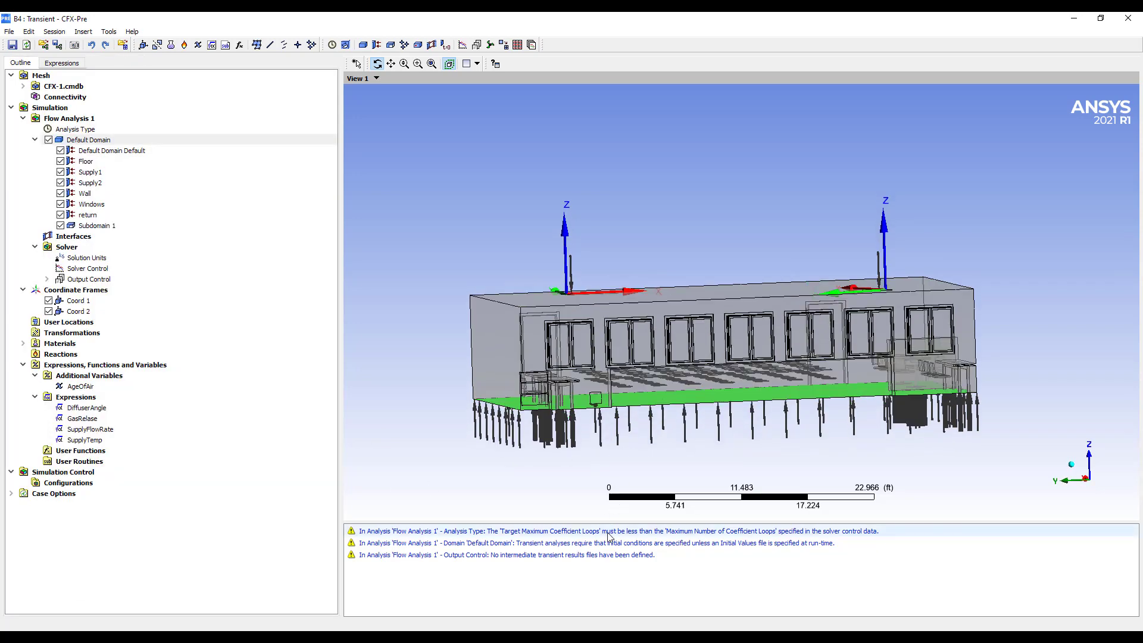
left_click(607, 532)
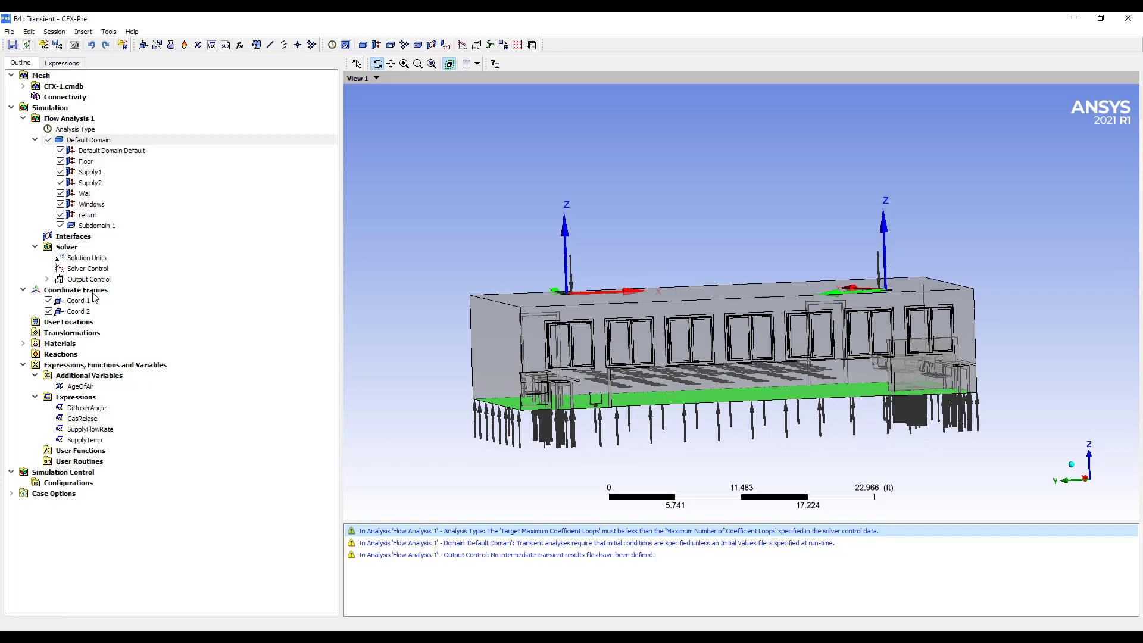
double_click(88, 269)
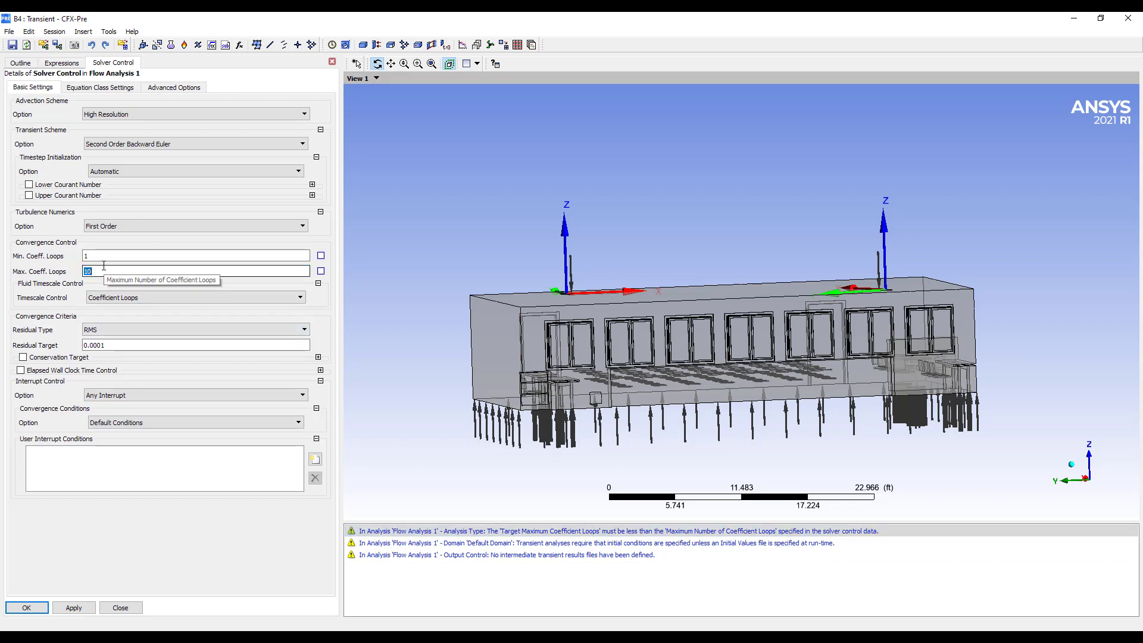
left_click(609, 544)
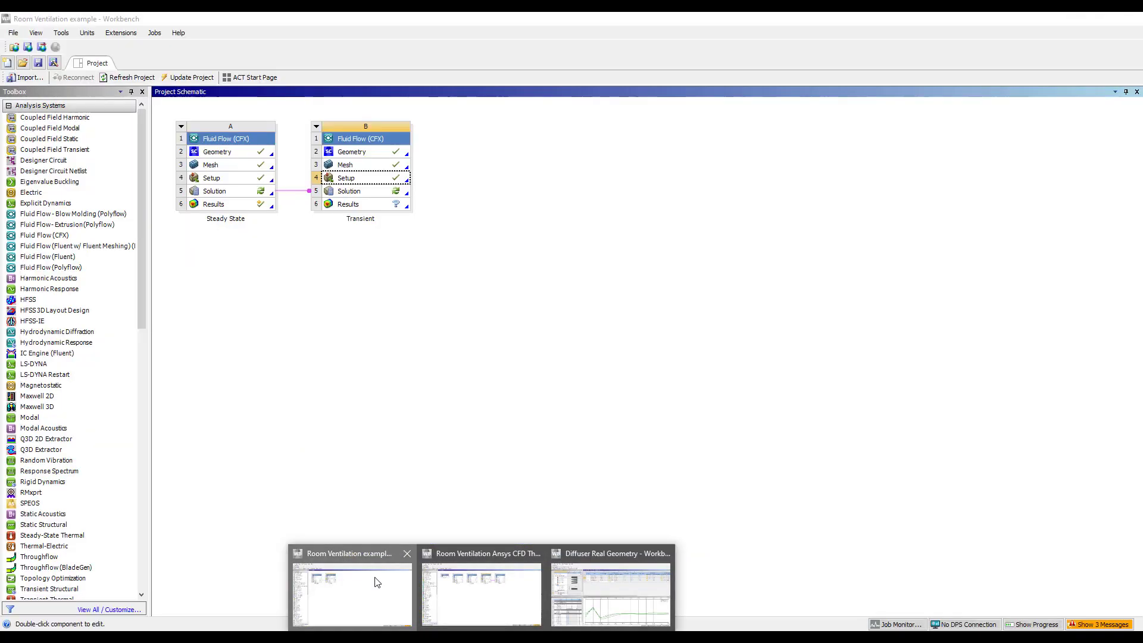
left_click(377, 582)
left_click(292, 190)
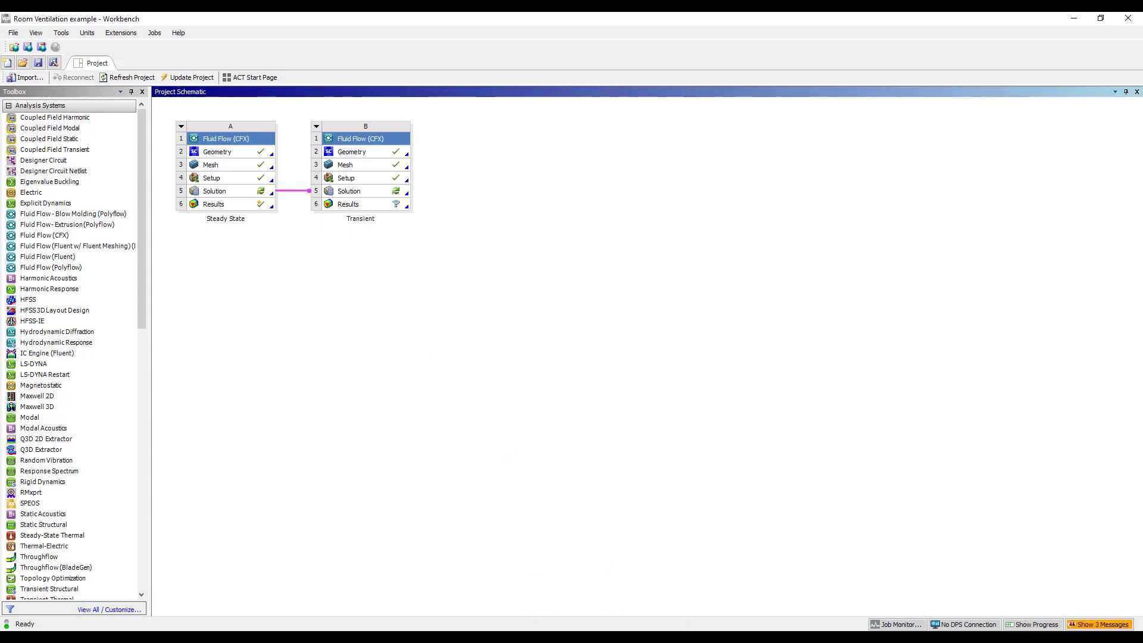
left_click(381, 586)
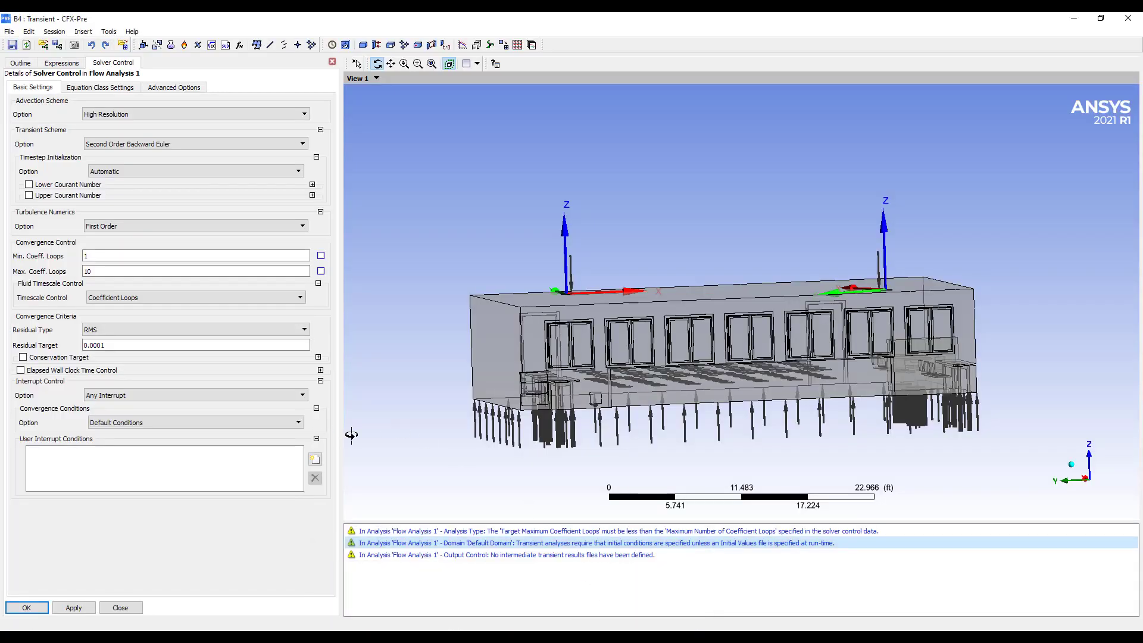
Add a Transient Results 1 output under Output Control's Trn Results settings
left_click(444, 555)
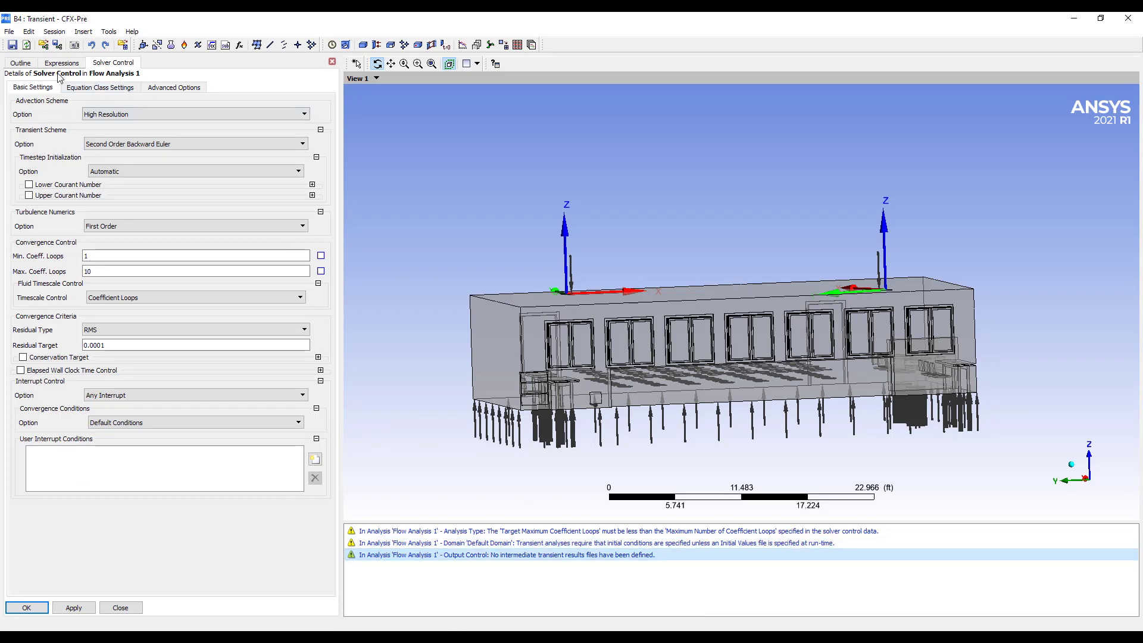
left_click(21, 63)
left_click(47, 279)
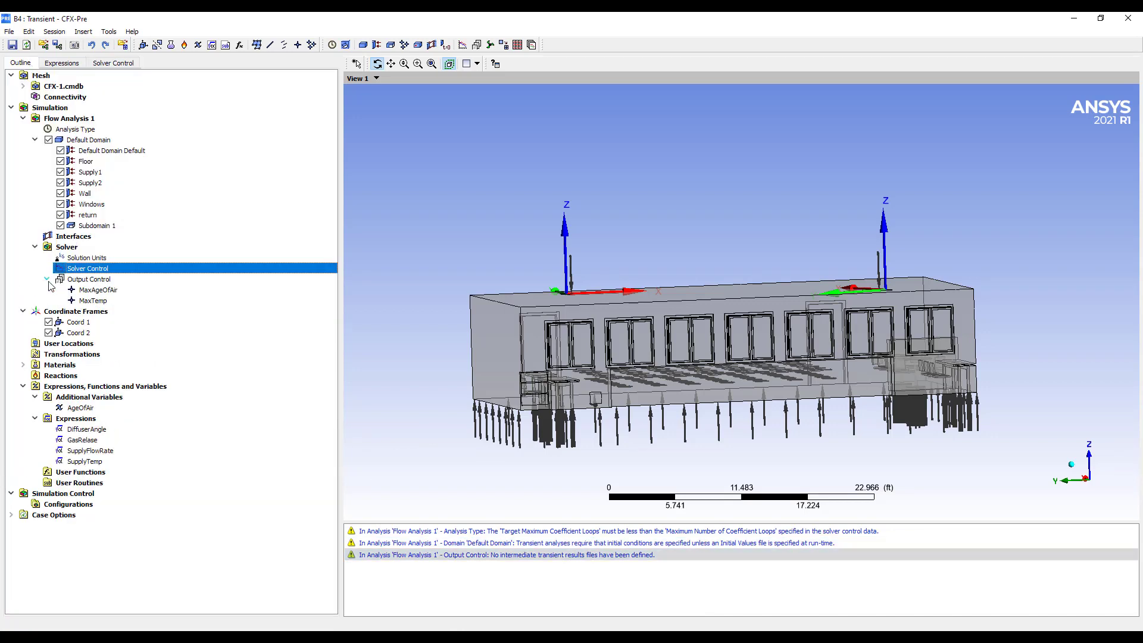
double_click(83, 280)
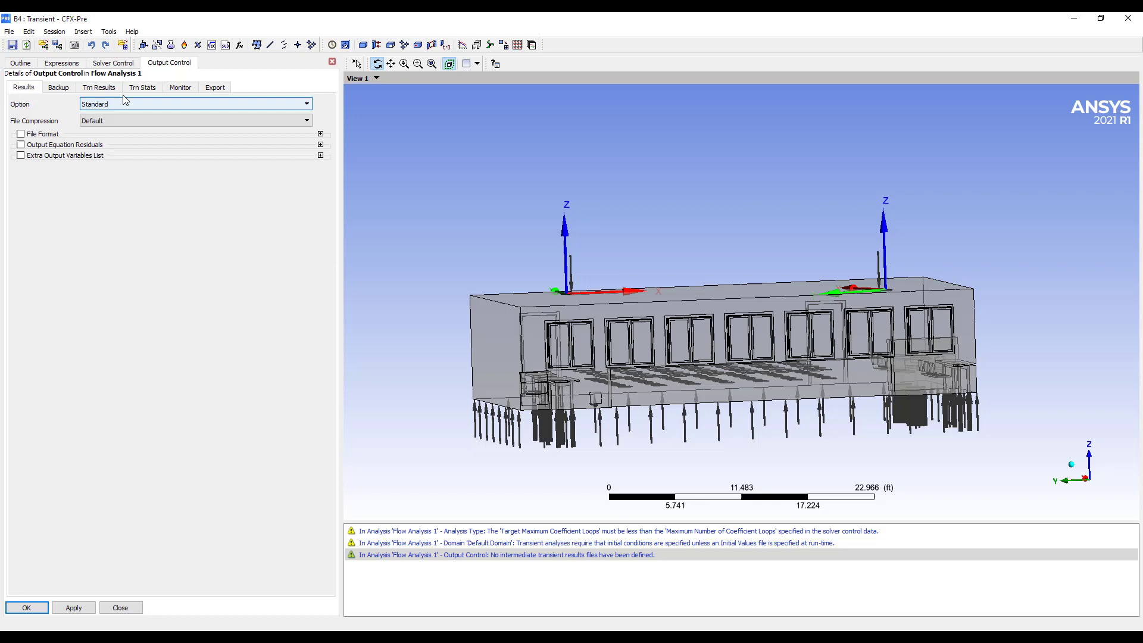
left_click(98, 87)
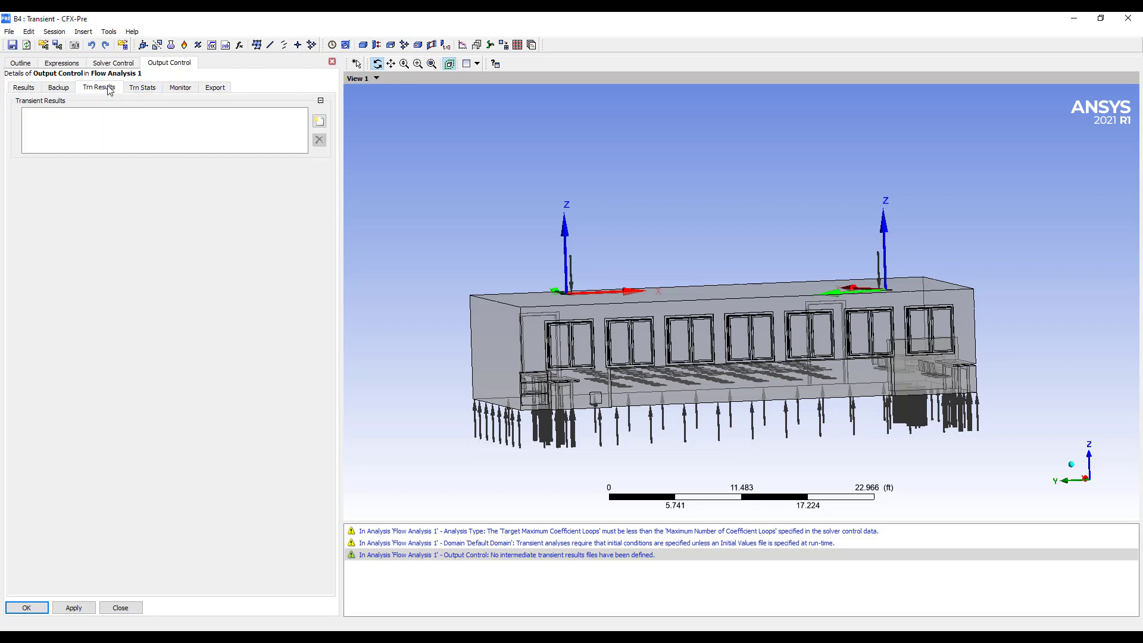
left_click(318, 122)
left_click(354, 172)
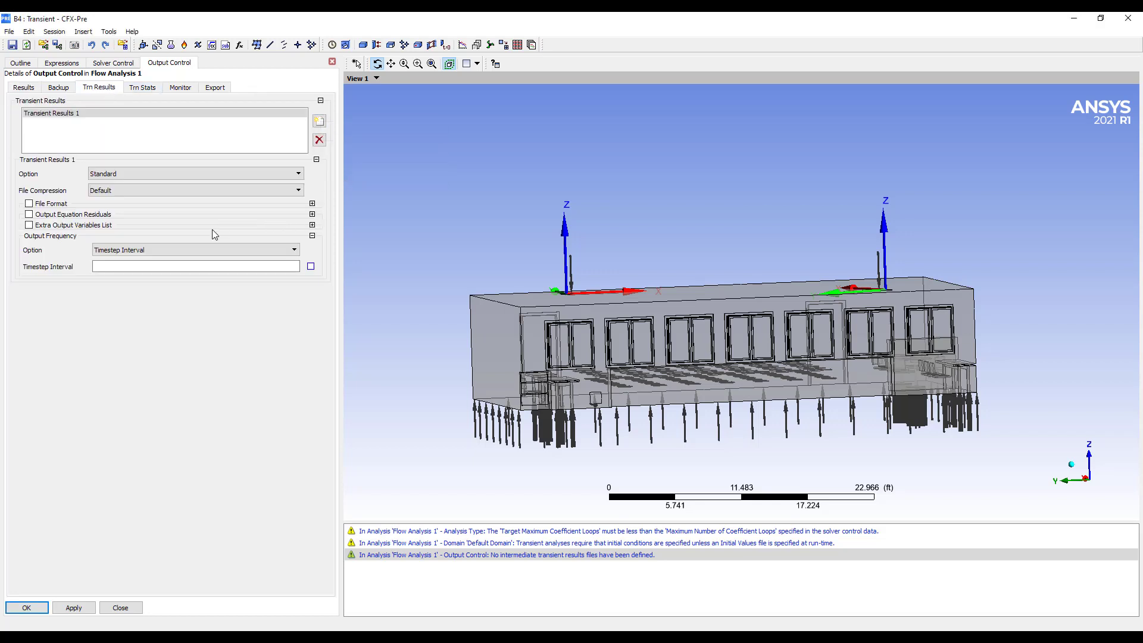
Keep Transient Results 1 saving at a Timestep Interval, confirm, and go to Workbench
left_click(191, 250)
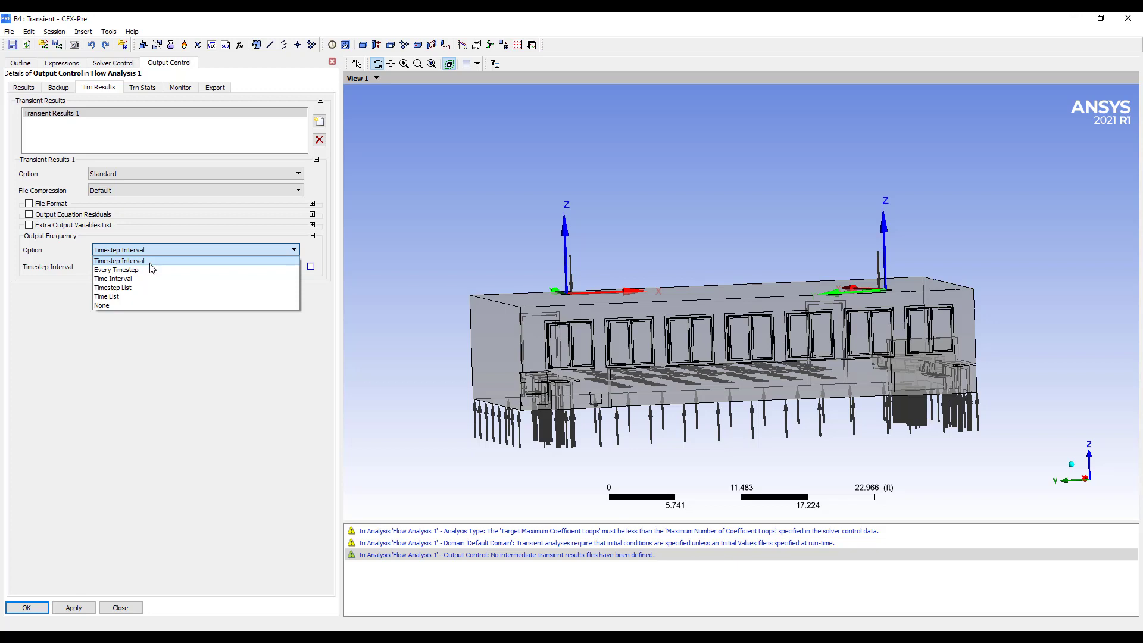
left_click(144, 260)
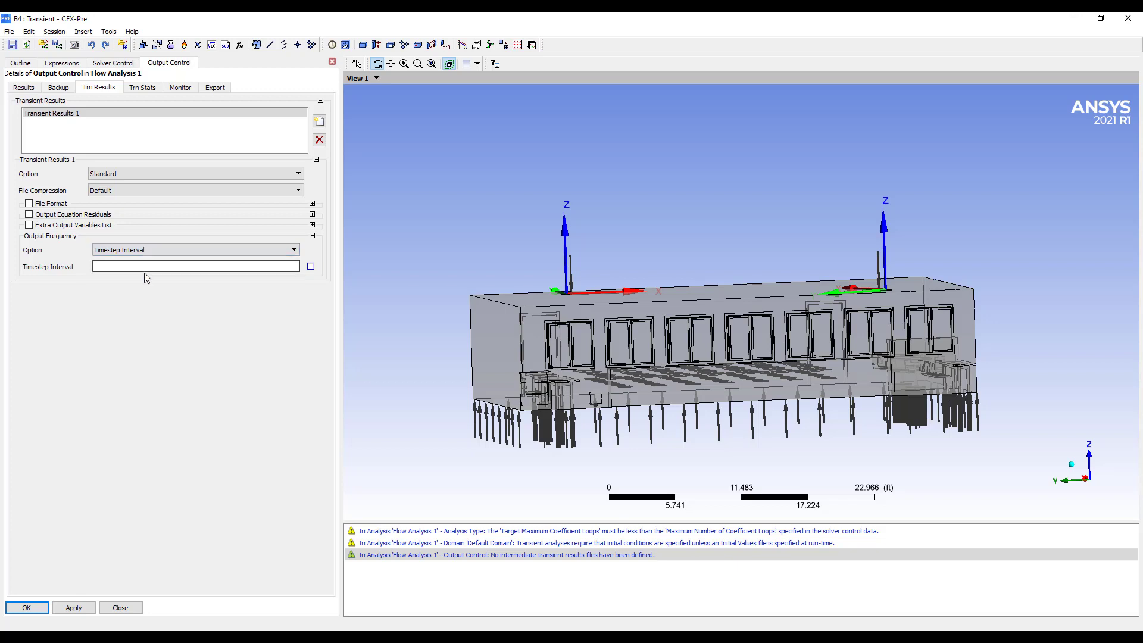
left_click(145, 270)
left_click(26, 607)
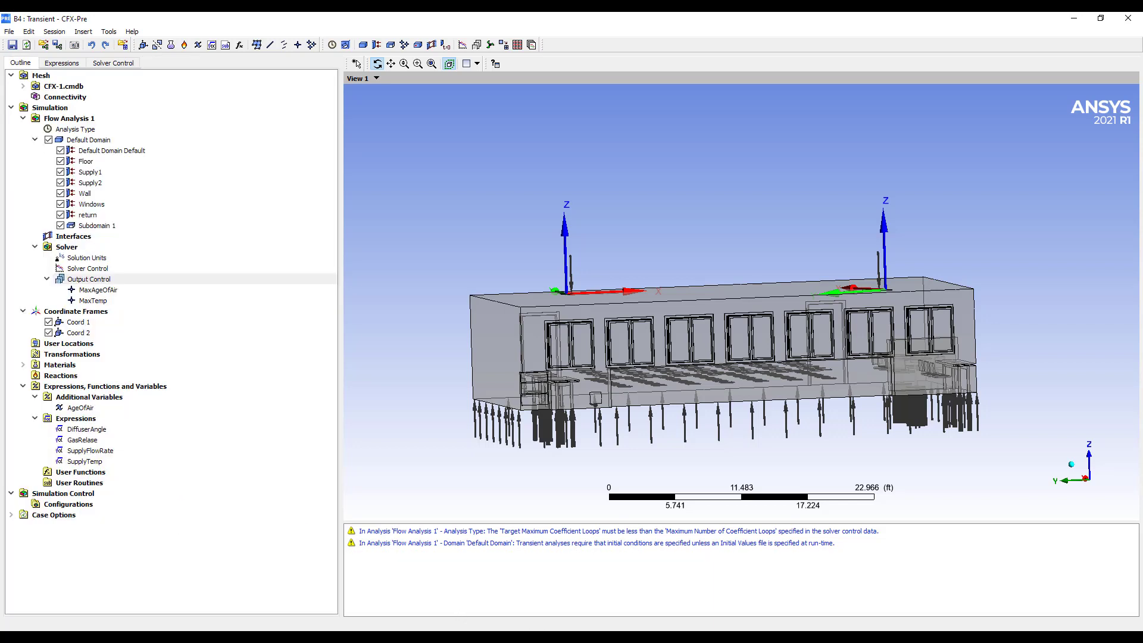
left_click(357, 589)
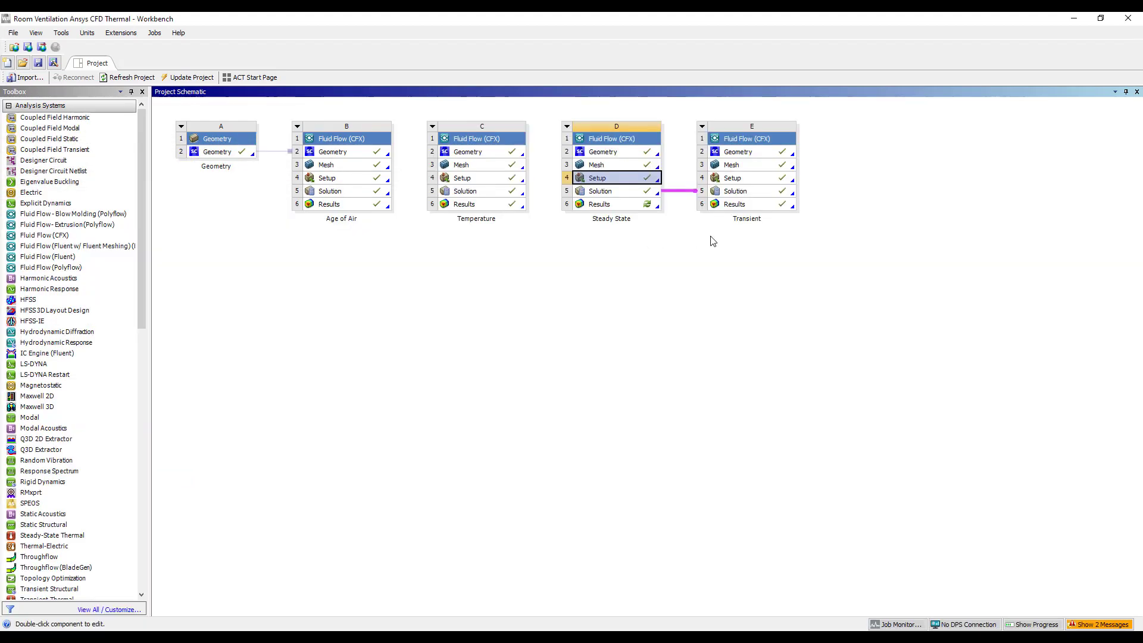
Reset the Transient system's Results cell in Workbench and launch them in CFD-Post
right_click(762, 207)
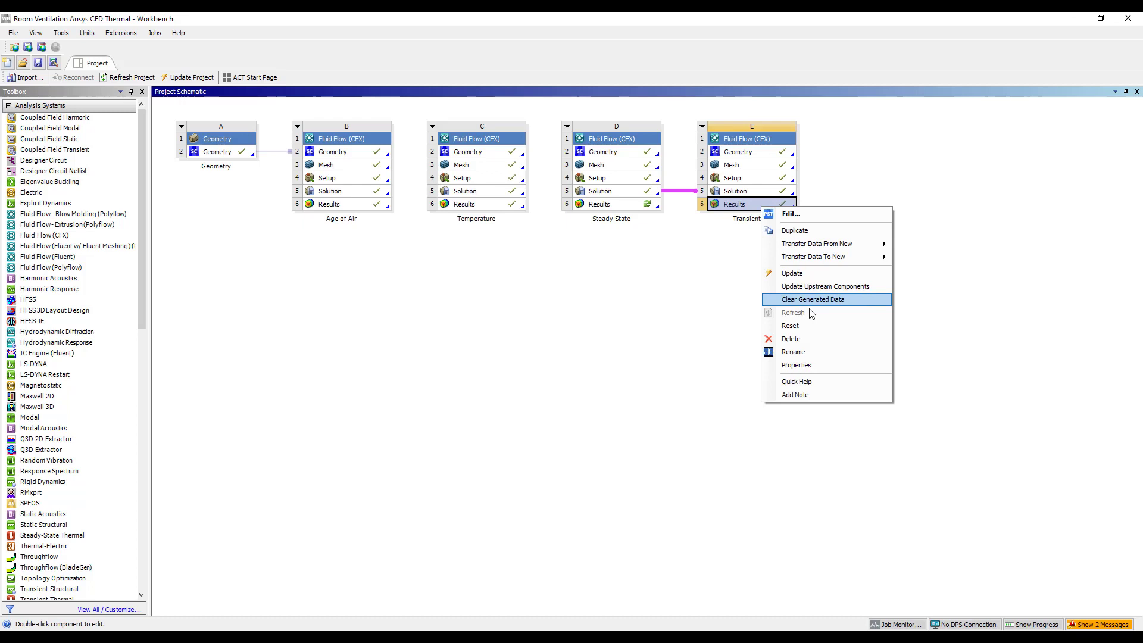
left_click(808, 333)
left_click(601, 349)
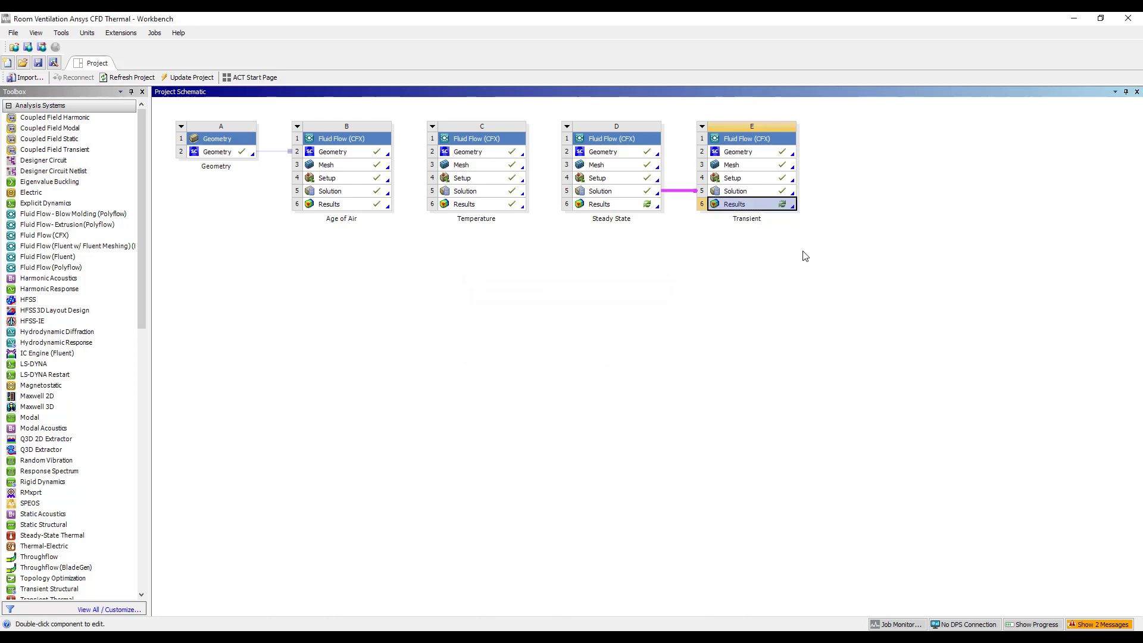
double_click(744, 204)
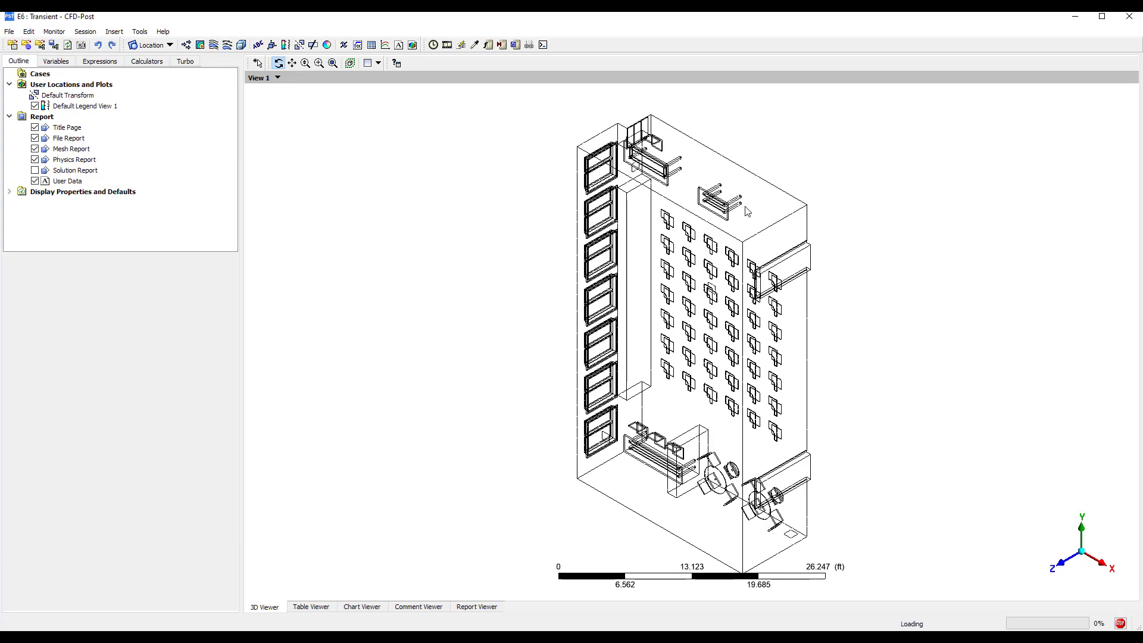
Create Plane 1 as a YZ plane at X = 0 ft through the classroom model
left_click_drag(689, 372, 321, 129)
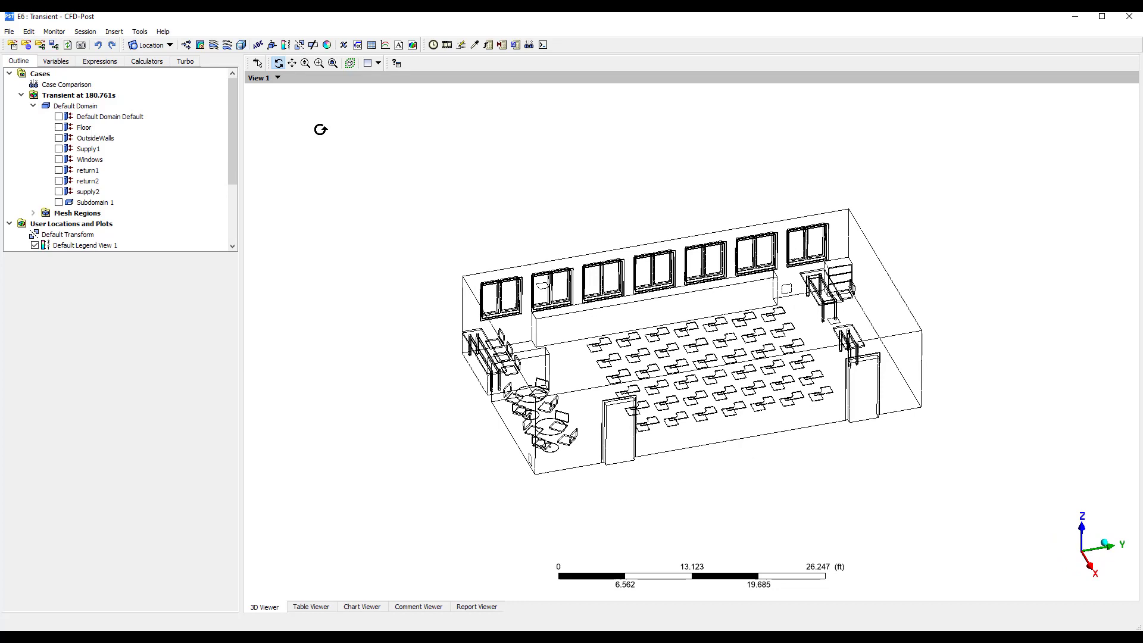
left_click(170, 45)
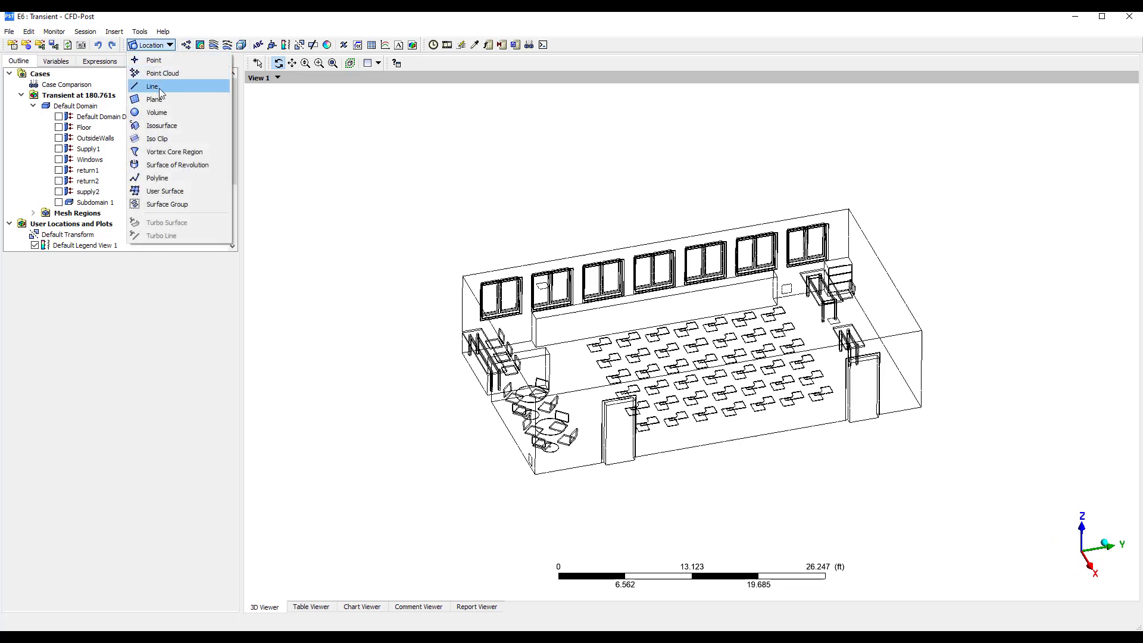
left_click(152, 99)
left_click(189, 150)
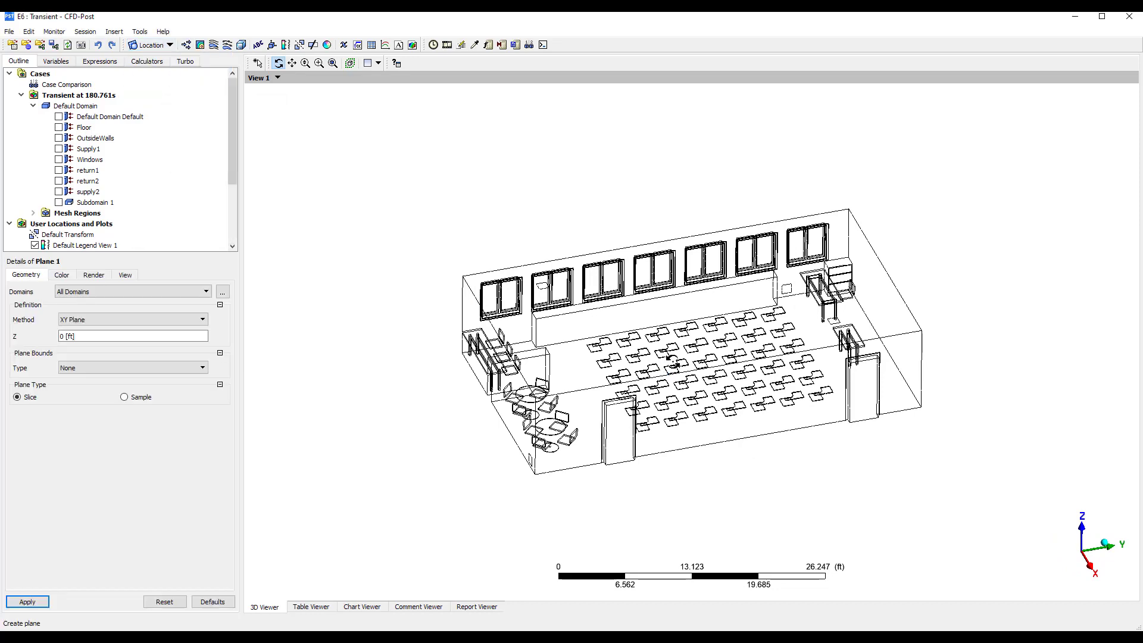
left_click_drag(845, 524, 901, 457)
left_click(188, 322)
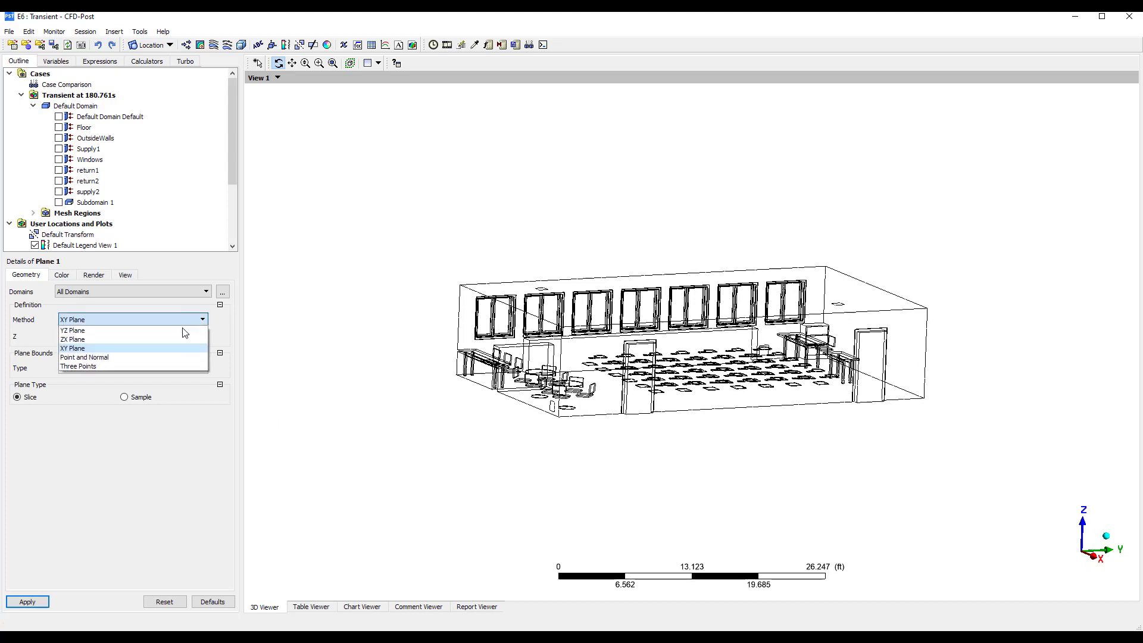
left_click(152, 331)
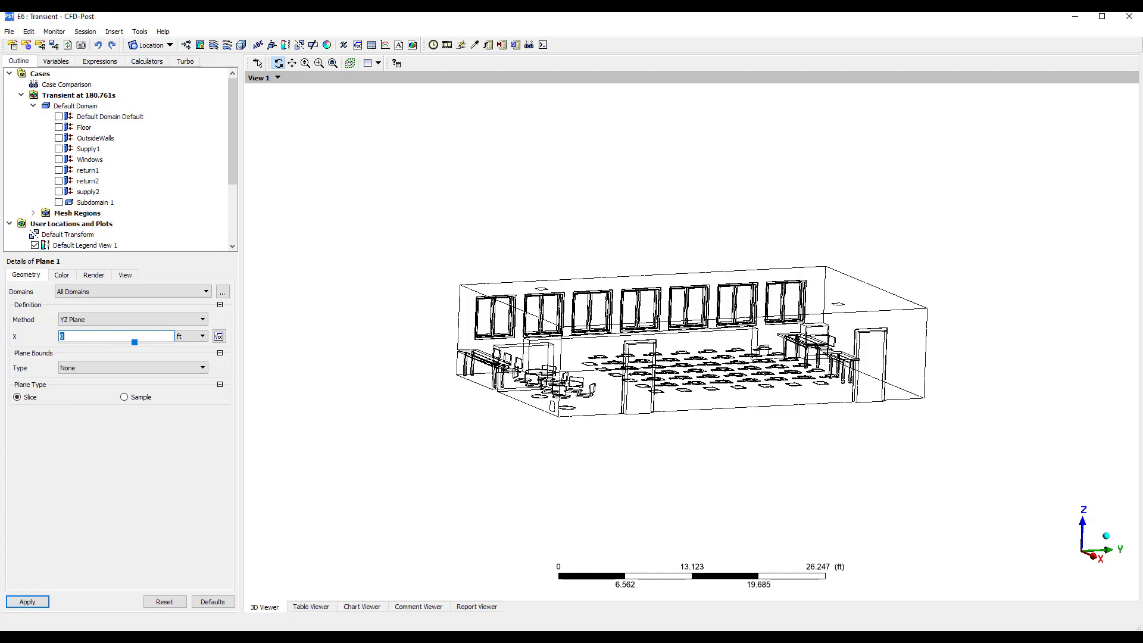
left_click(27, 602)
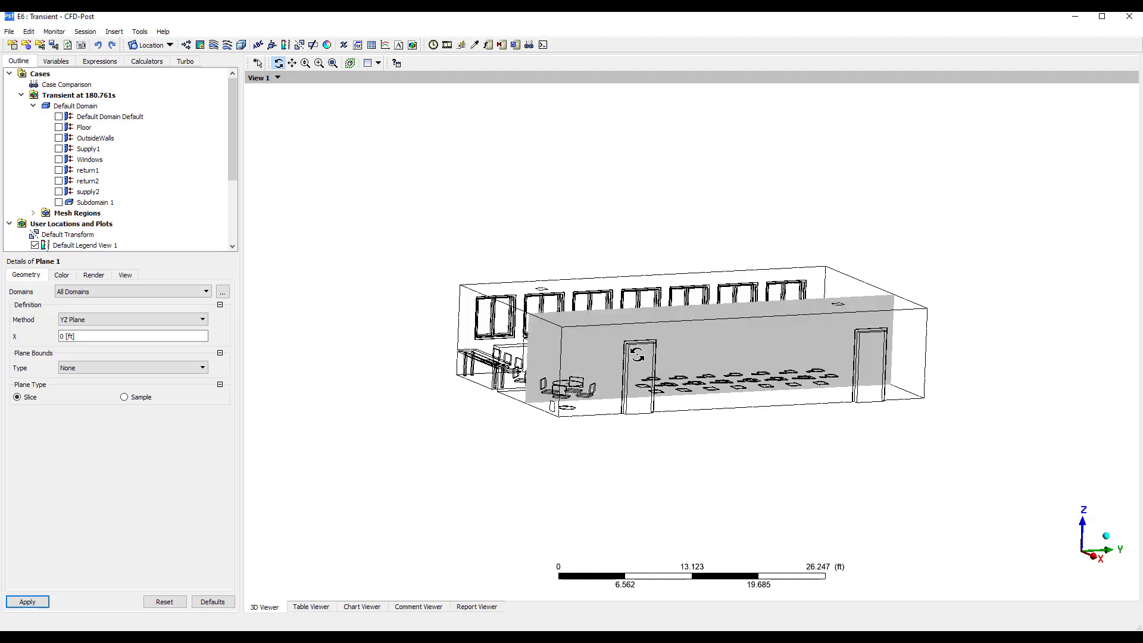
left_click_drag(637, 355, 641, 466)
Colour Plane 1 by variable, initially using O2 Ideal Gas.Mass Concentration
left_click(62, 275)
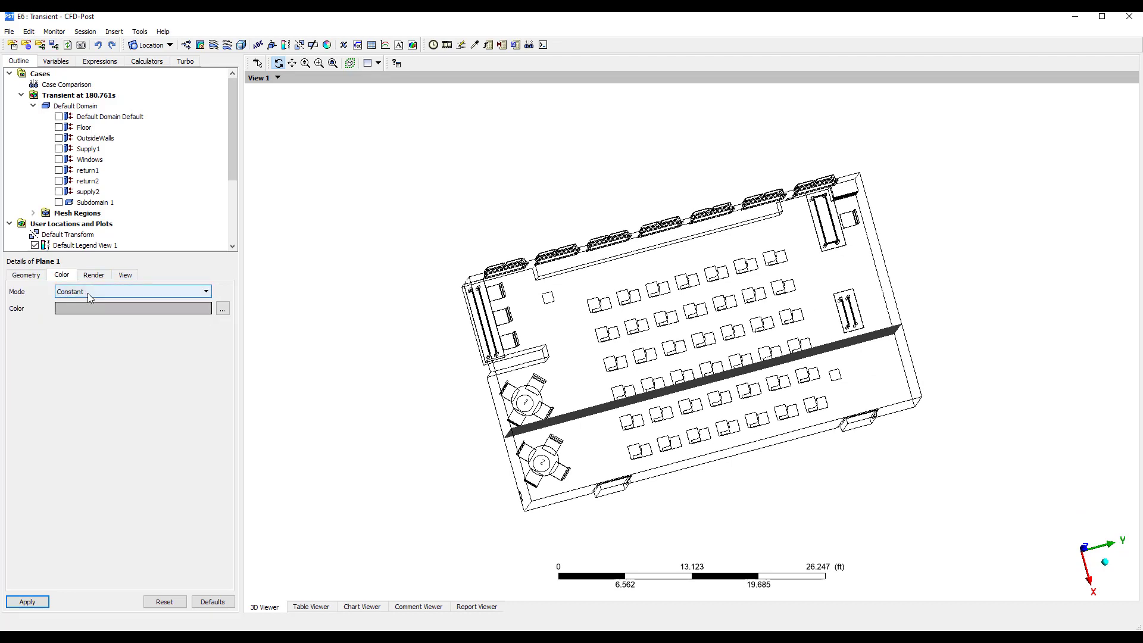
left_click(88, 292)
left_click(149, 307)
left_click(218, 312)
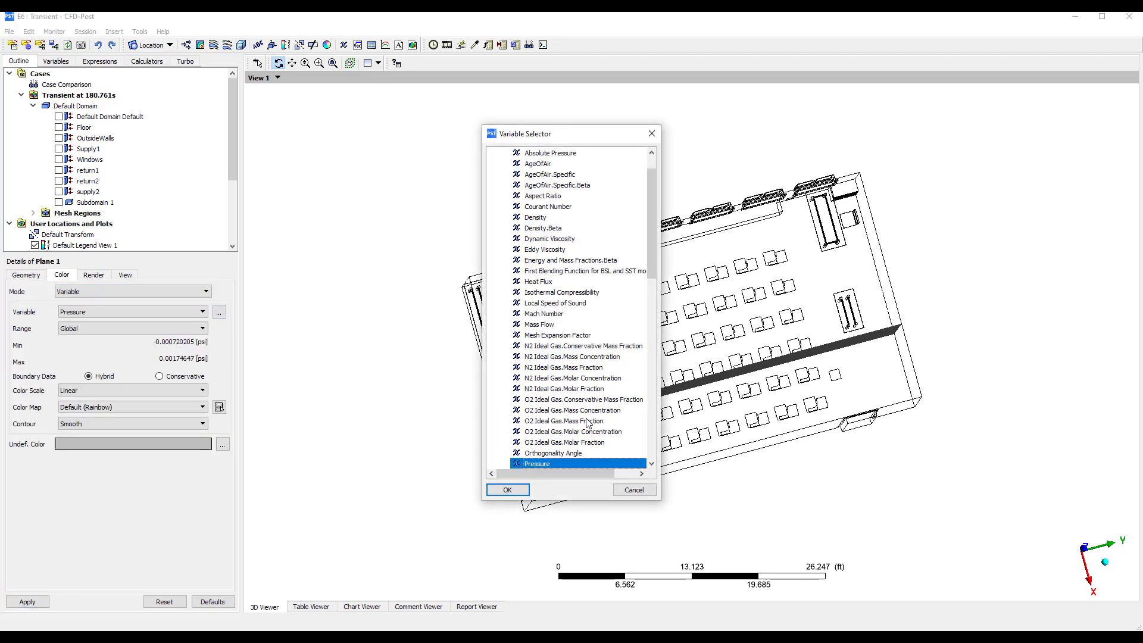
scroll(588, 422, "down", 1)
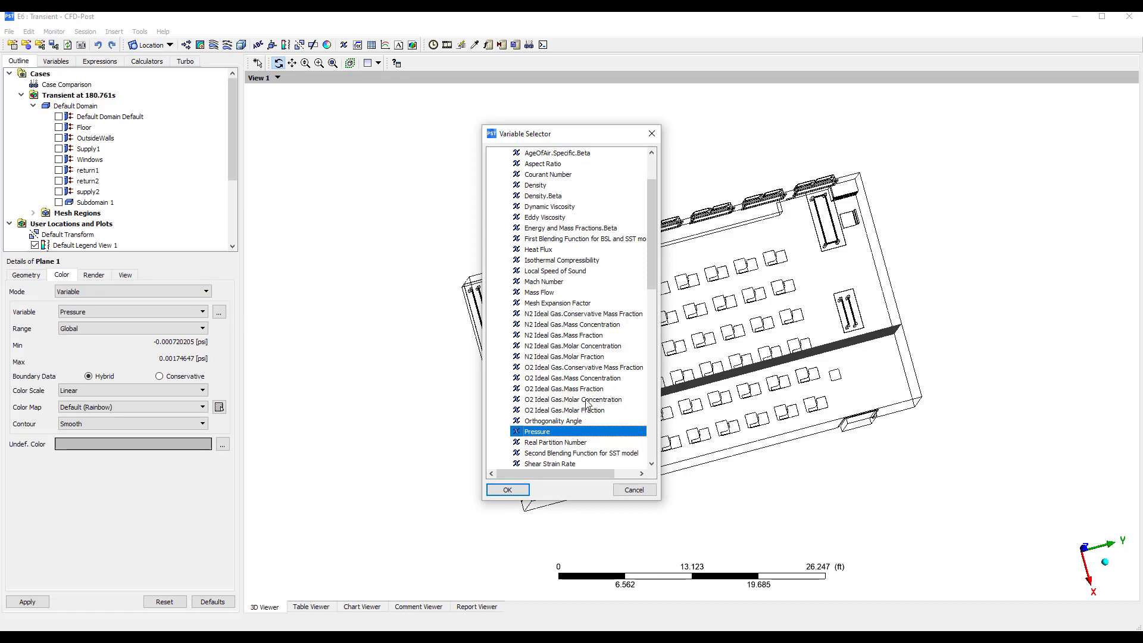
left_click(587, 390)
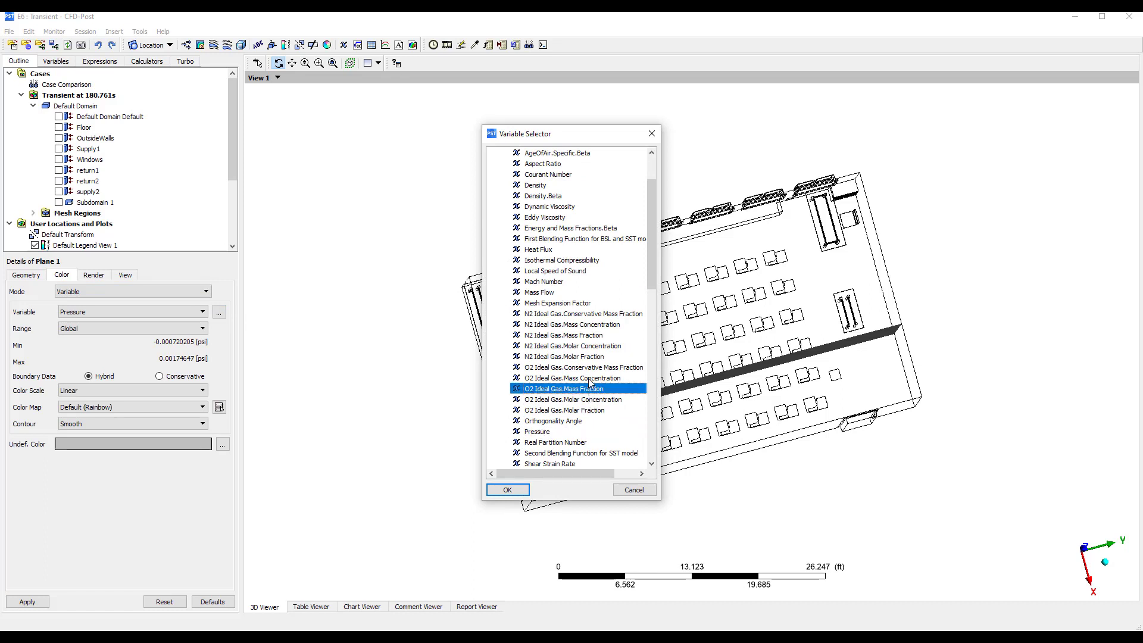
left_click(589, 378)
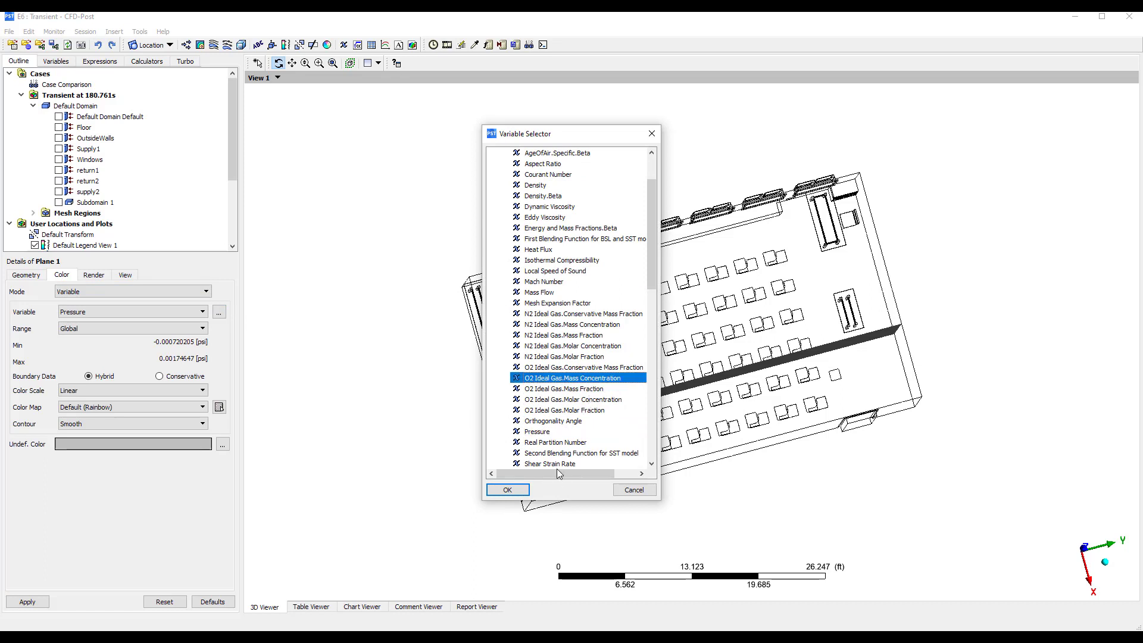
left_click(507, 489)
left_click(27, 601)
Switch Plane 1's colour variable to O2 Ideal Gas.Mass Fraction and zoom into the lower room
left_click_drag(595, 424, 601, 306)
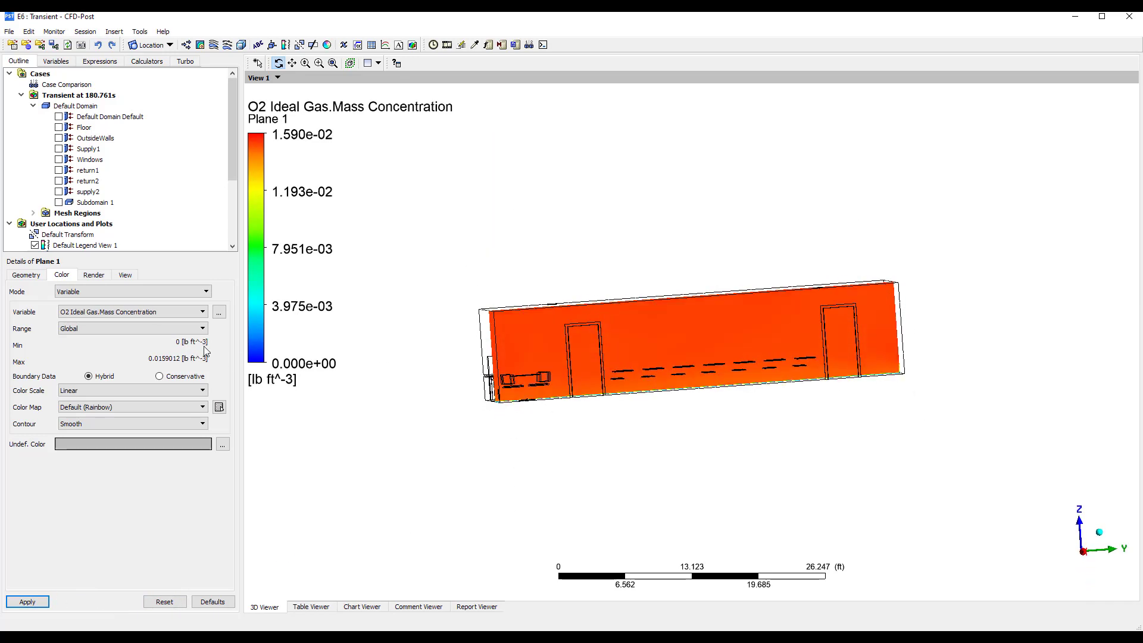
left_click(219, 312)
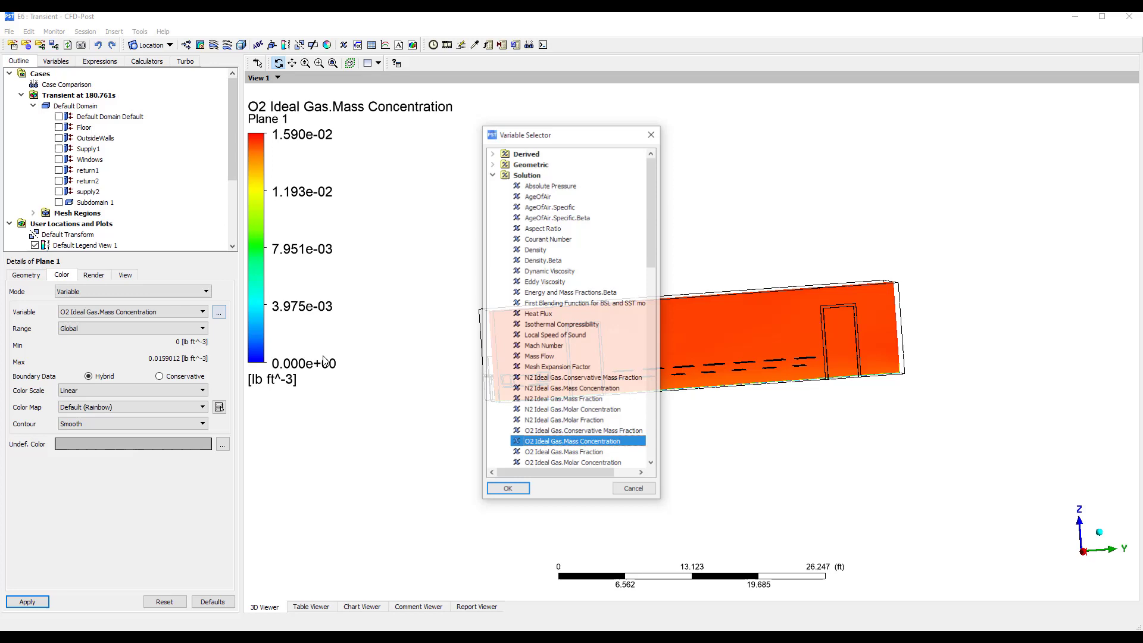
left_click(576, 454)
left_click(515, 490)
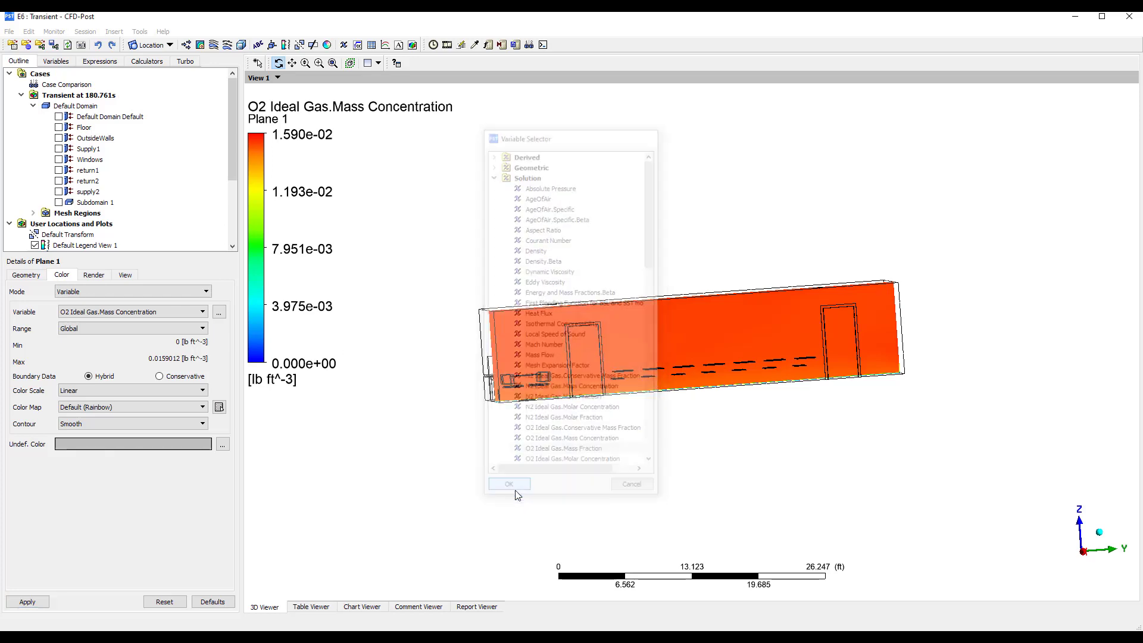
left_click(27, 601)
mouse_move(595, 361)
left_mouse_down()
mouse_move(558, 353)
mouse_move(584, 357)
left_mouse_up()
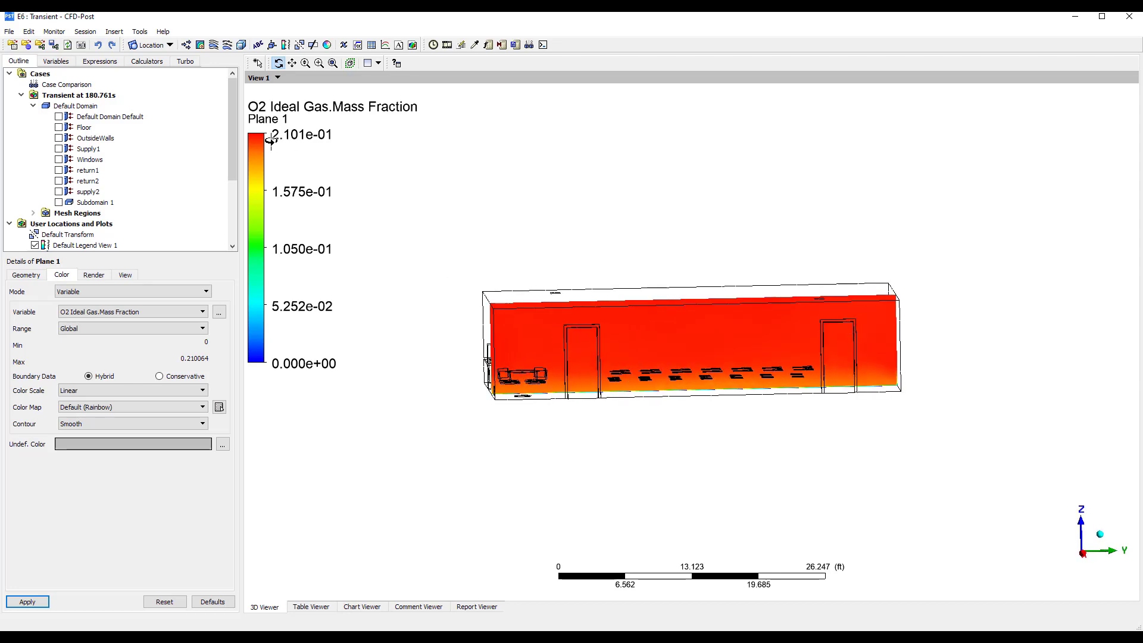
right_click_drag(456, 344, 919, 402)
left_click_drag(786, 334, 741, 335)
scroll(741, 335, "down", 3)
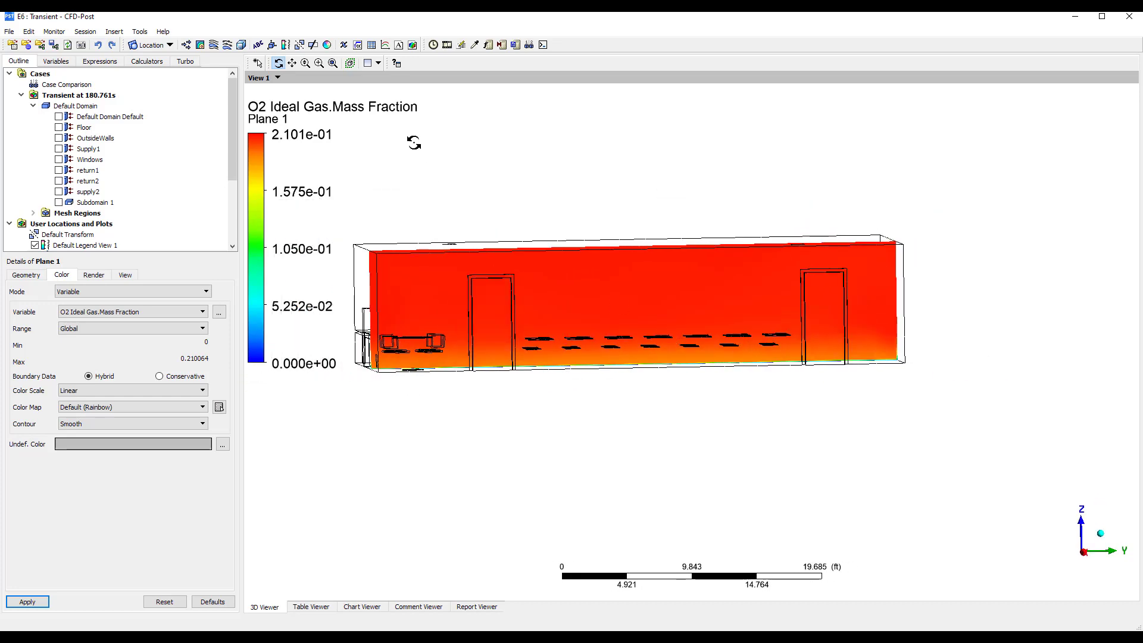
Load the early timesteps at 0, 1, 5, 10, 16.9127 and 42.3623 s in turn
left_click(433, 44)
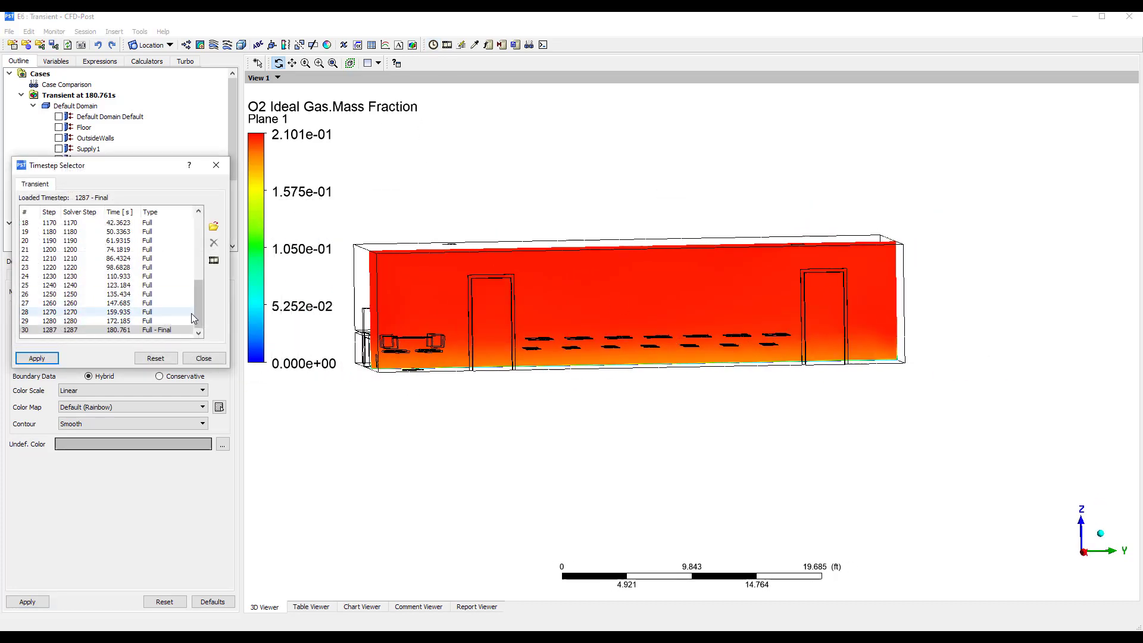
left_click_drag(199, 316, 200, 253)
left_click(141, 223)
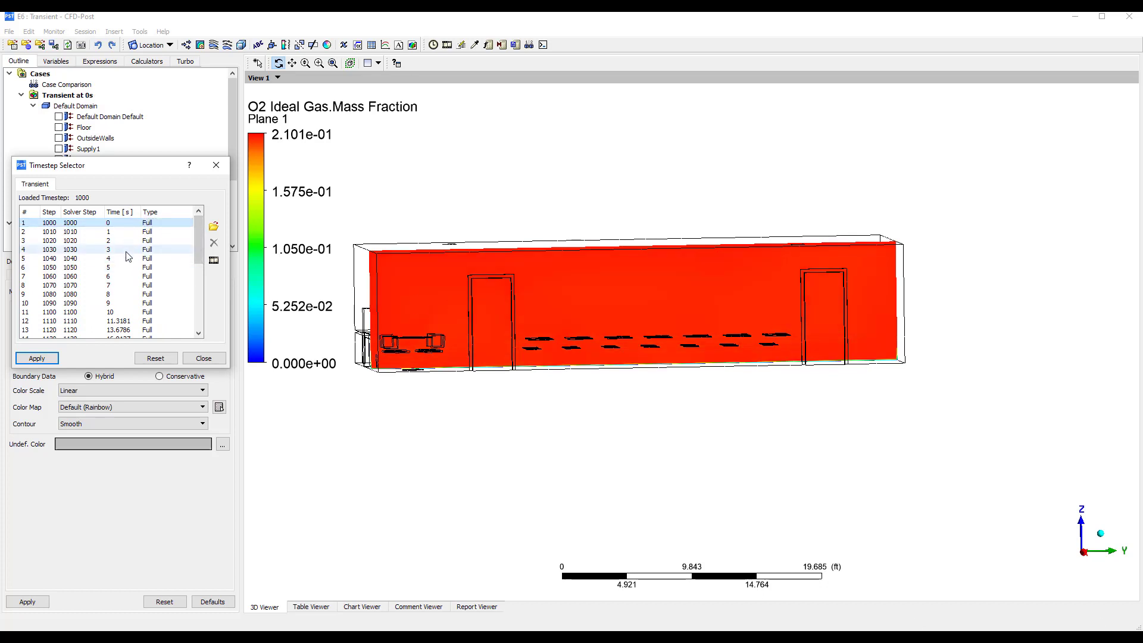
left_click(130, 233)
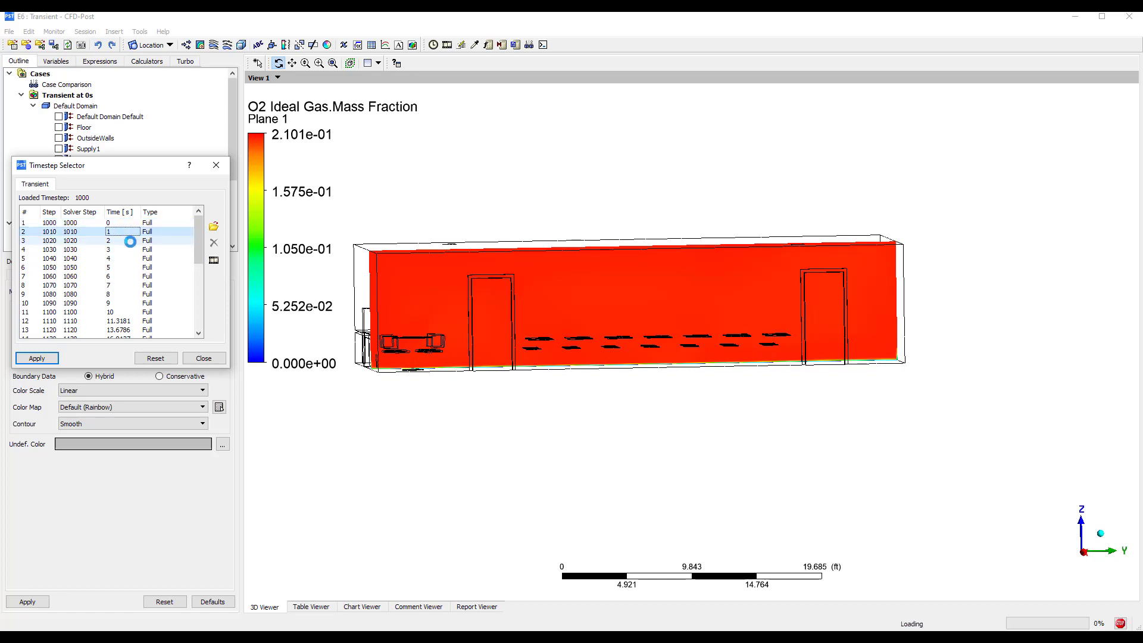
left_click(120, 270)
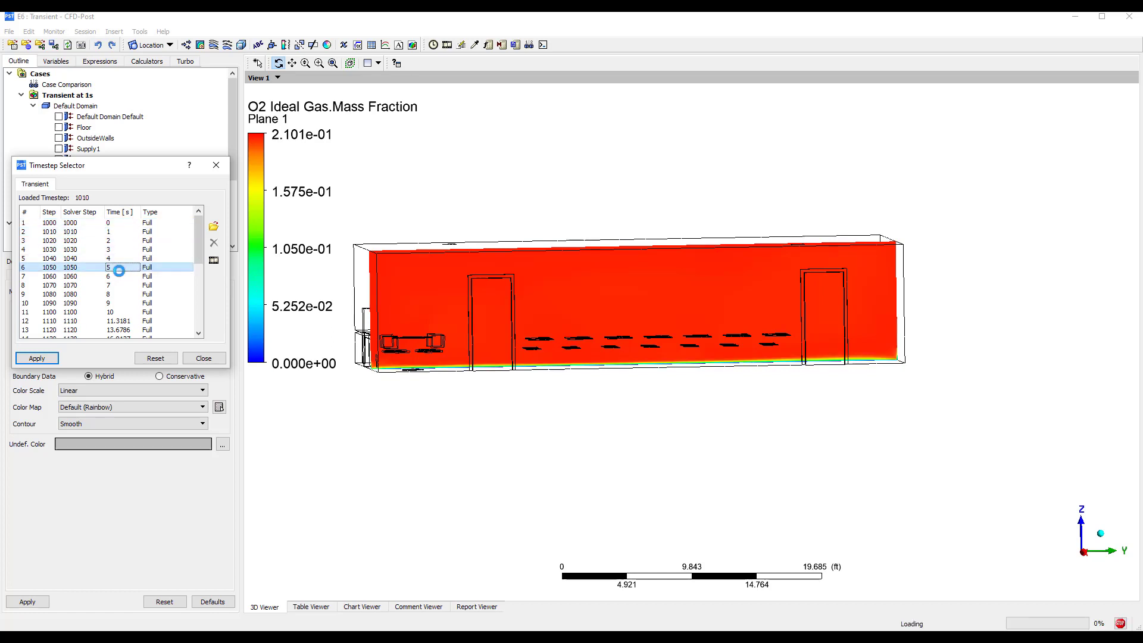
scroll(119, 271, "down", 2)
left_click(123, 259)
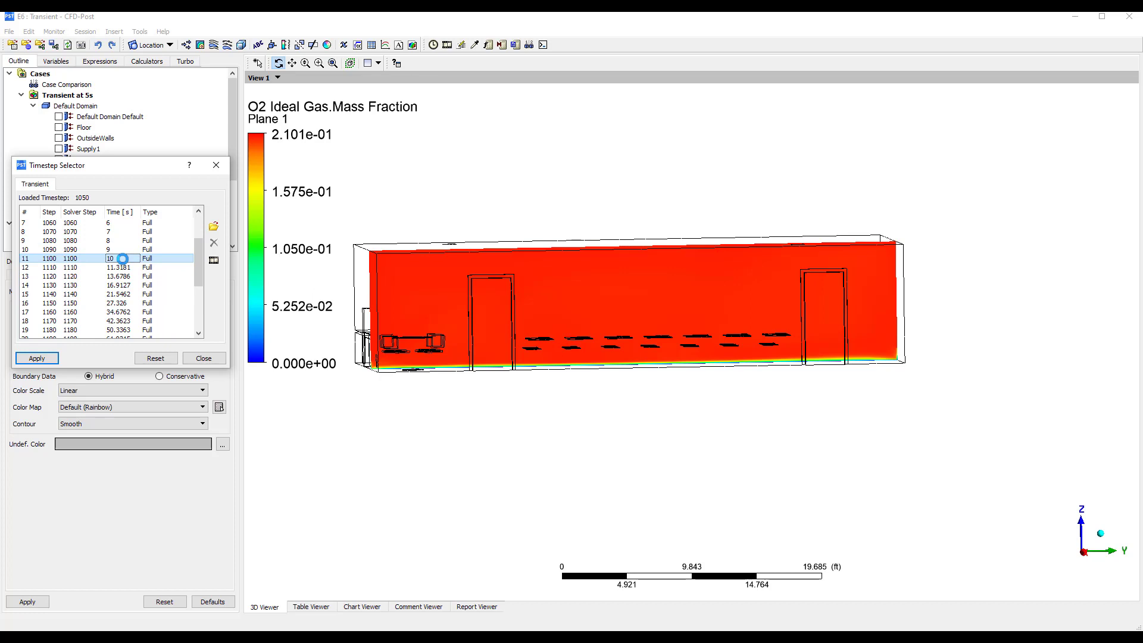
left_click(127, 287)
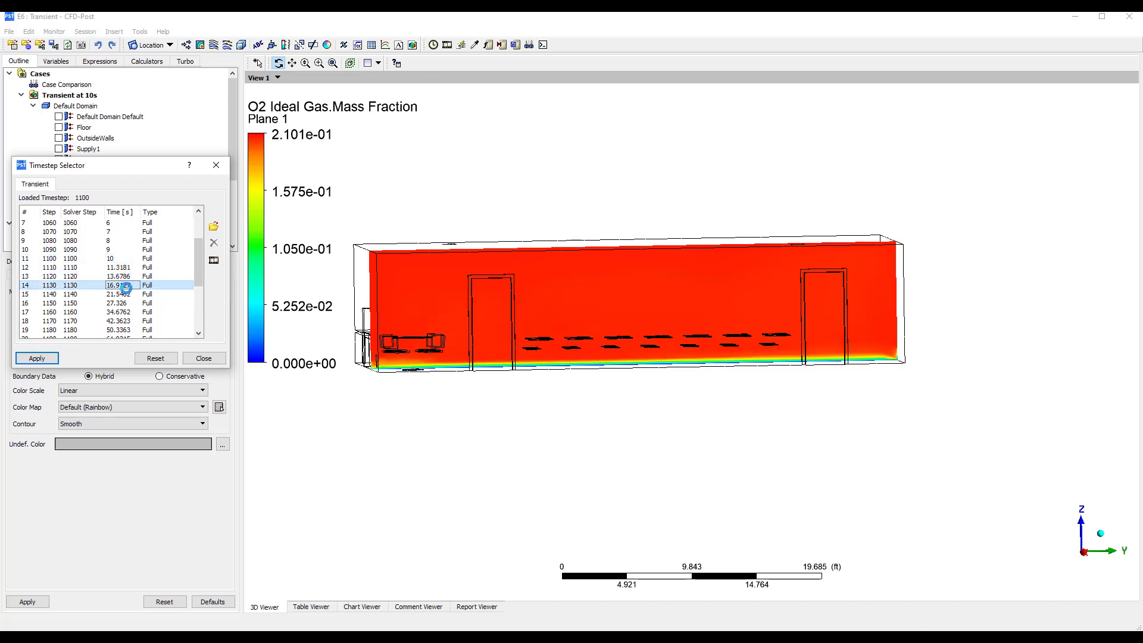
scroll(126, 289, "down", 1)
left_click(124, 293)
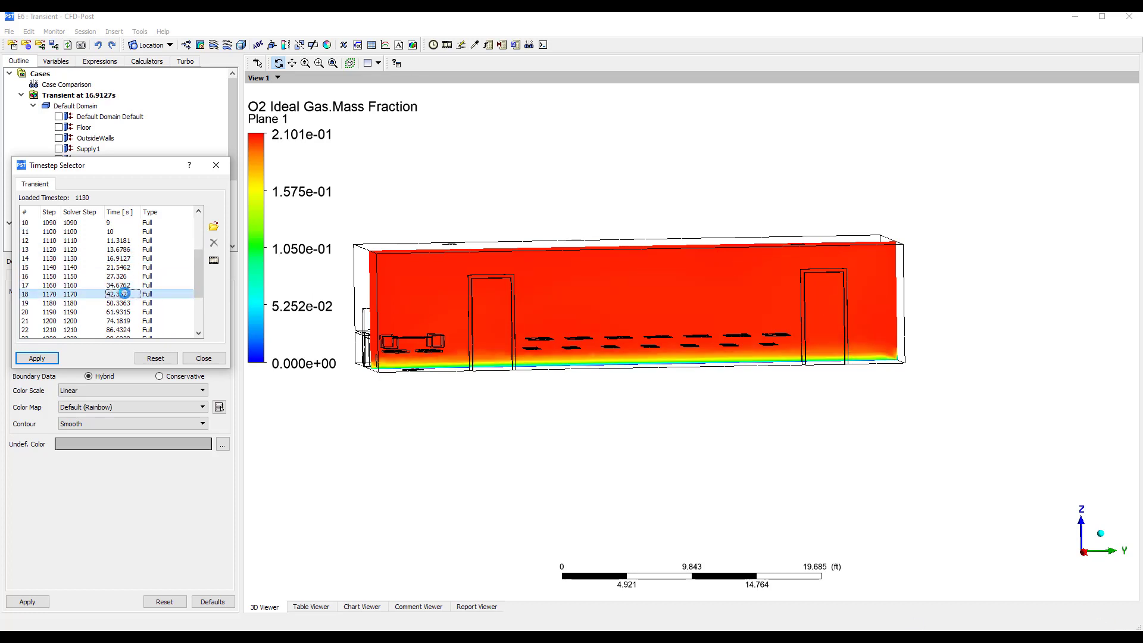
Load the 110.933 and 147.685 s timesteps, then the final 180.761 s timestep 1287
scroll(125, 293, "down", 2)
left_click(125, 295)
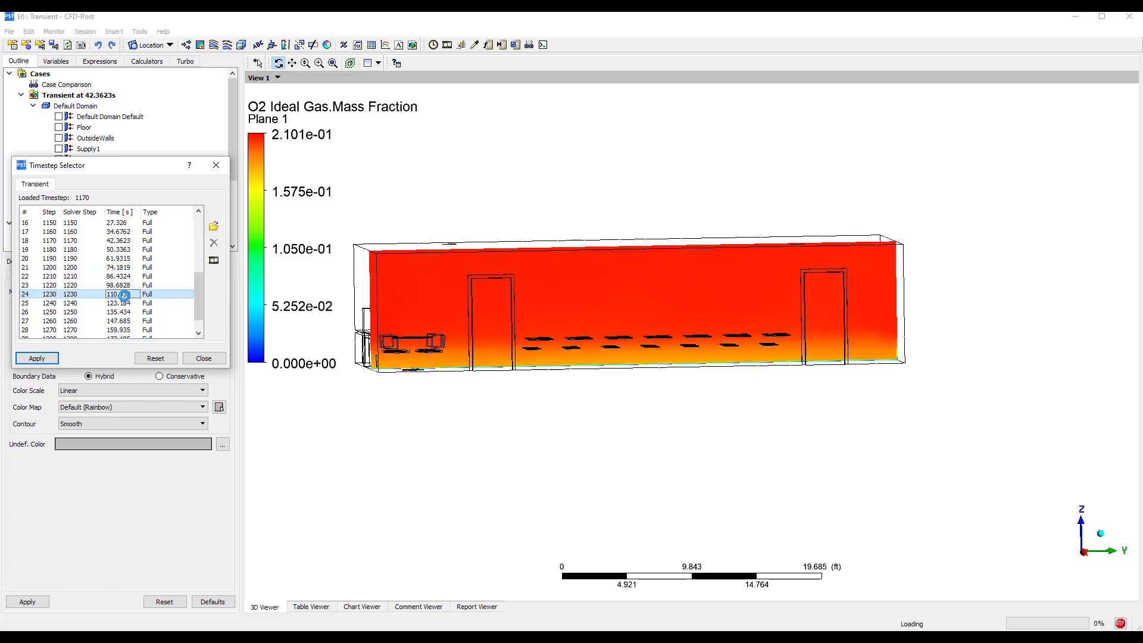
scroll(124, 295, "down", 1)
left_click(125, 304)
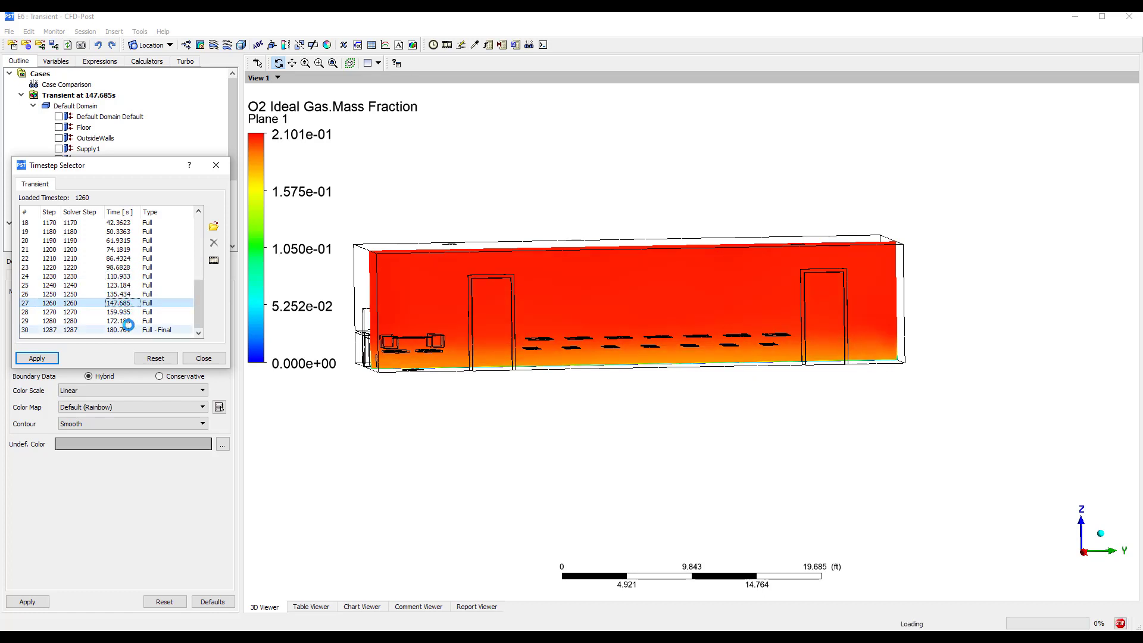
left_click(125, 329)
left_click(216, 221)
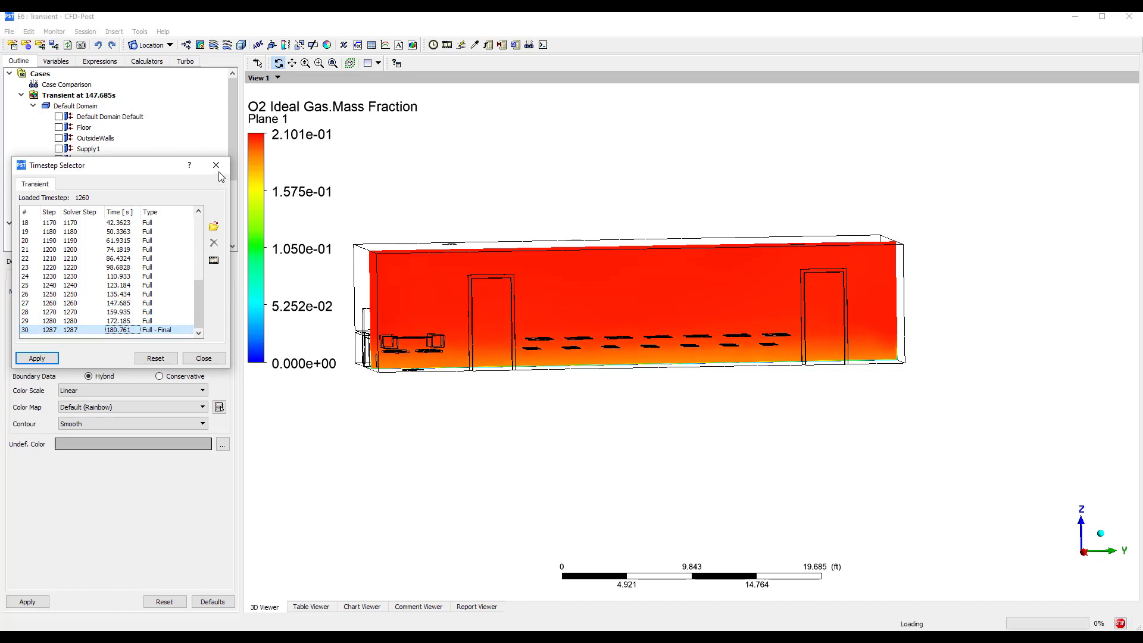
left_click(216, 165)
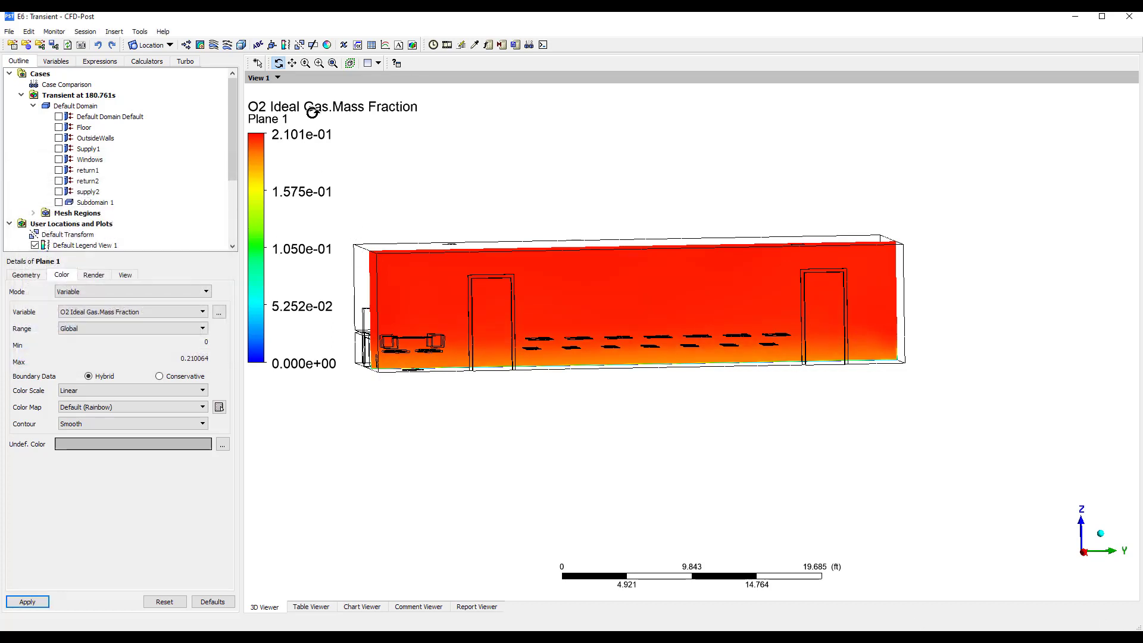
Add a Text 1 annotation with an embedded Time Value auto annotation
left_click(258, 44)
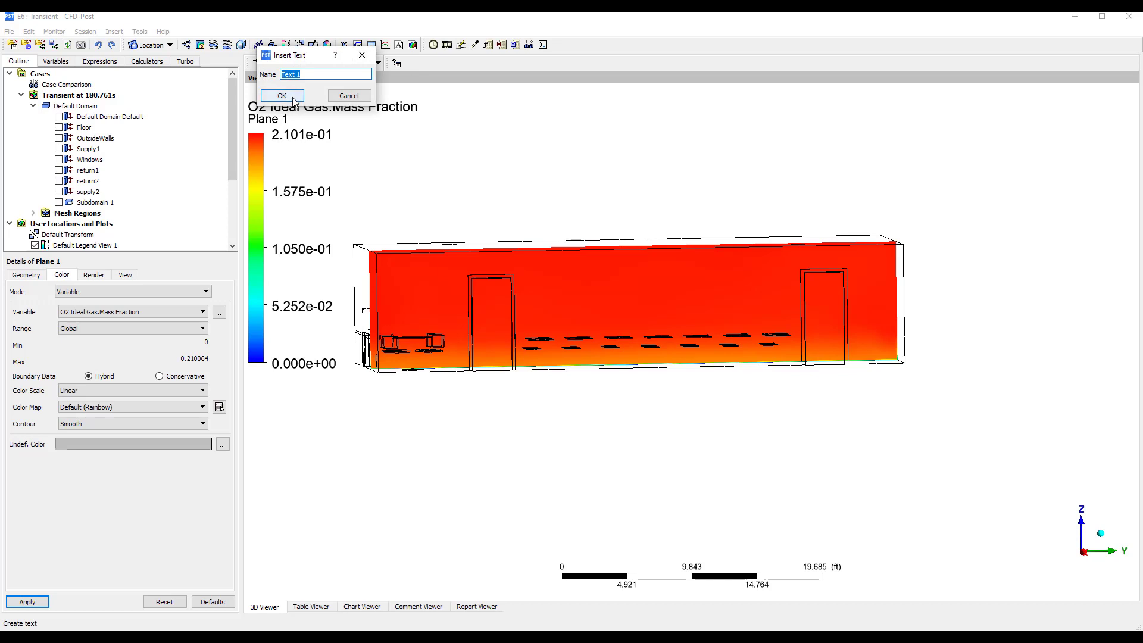
left_click(293, 97)
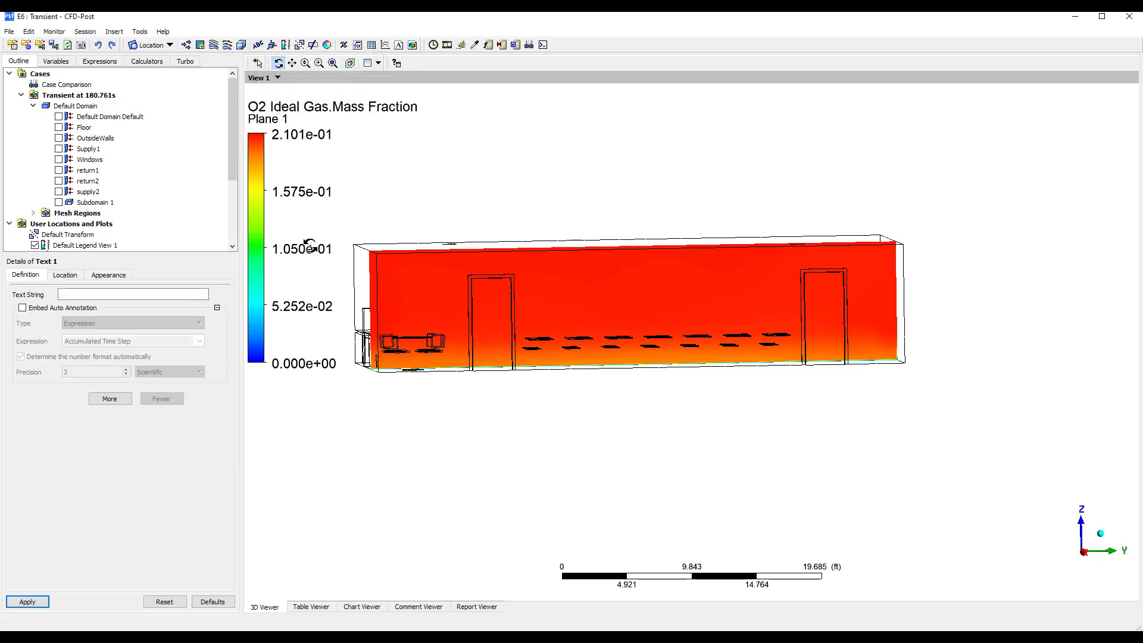
left_click(23, 309)
left_click(162, 327)
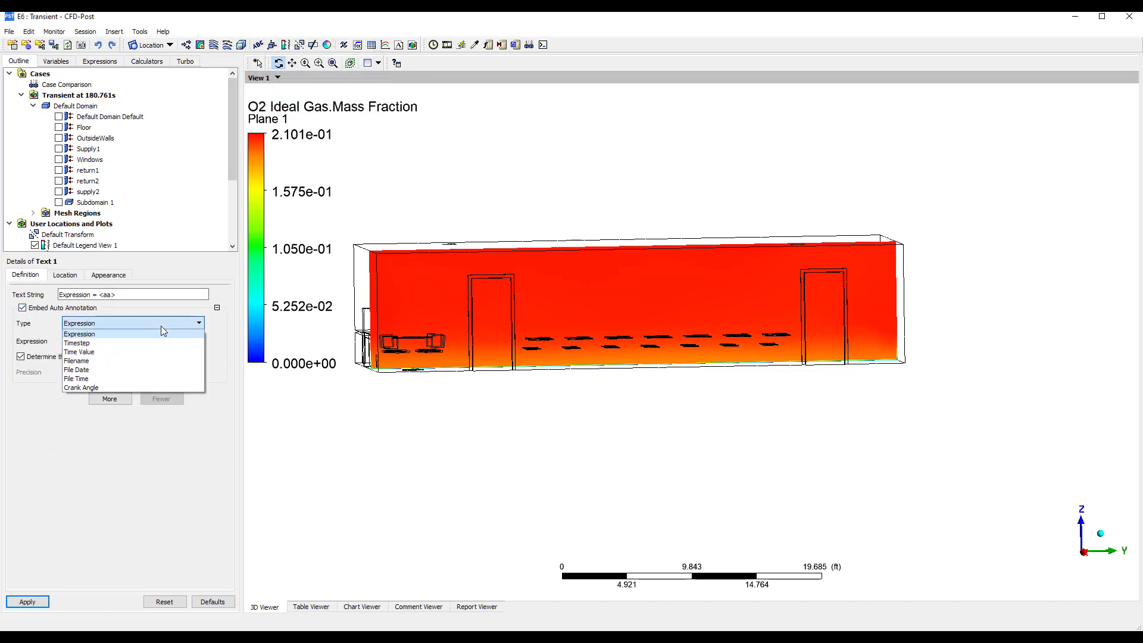
left_click(132, 352)
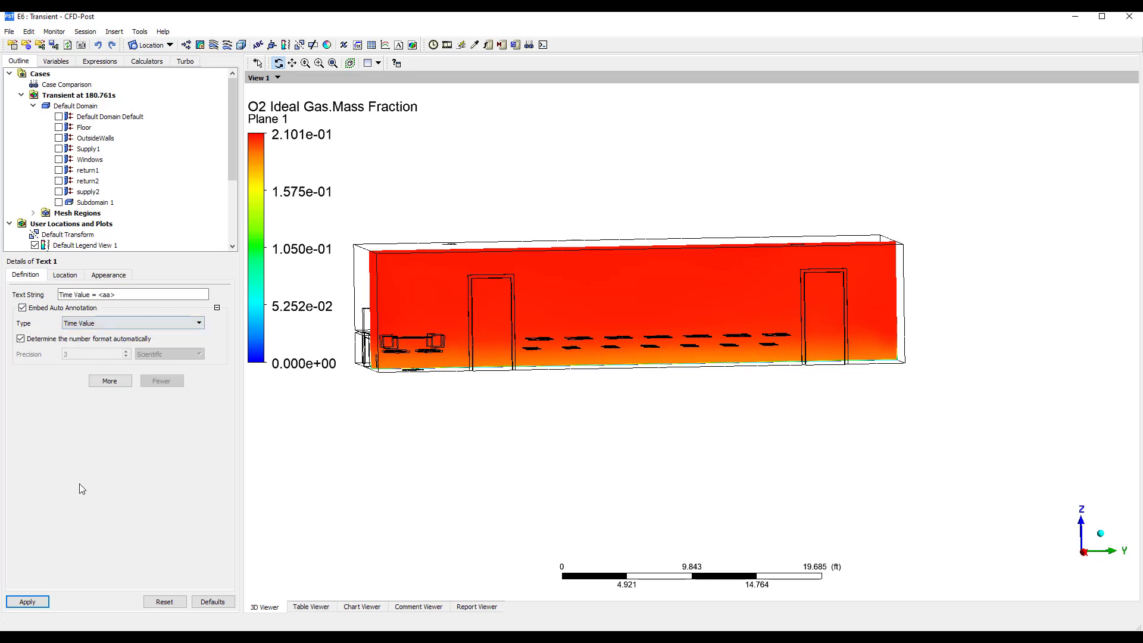
left_click(35, 601)
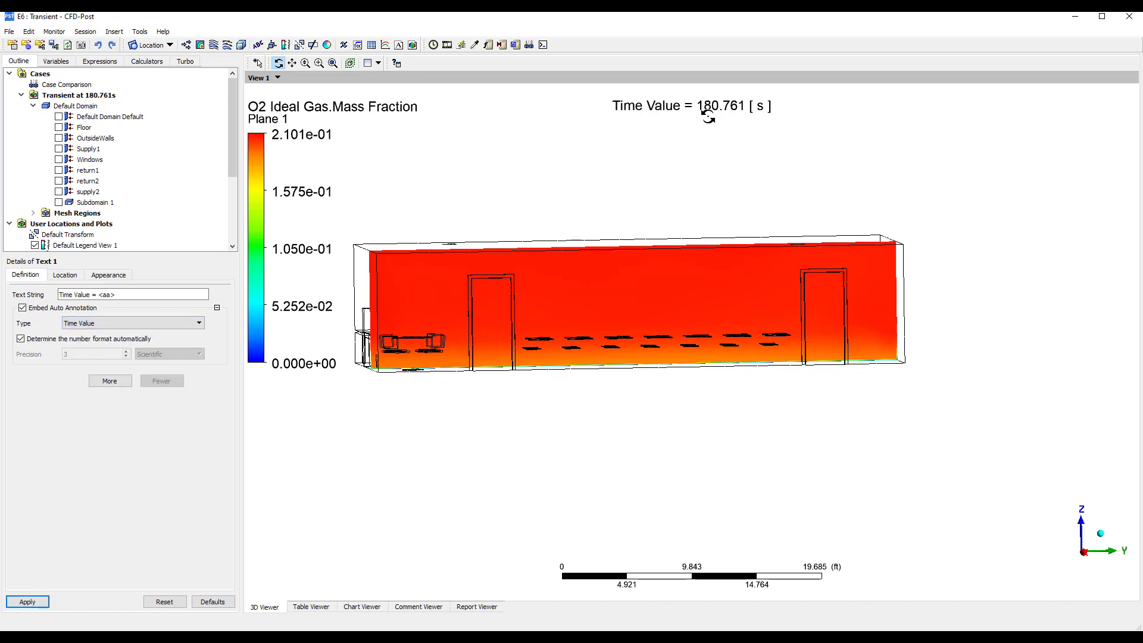
Play a Timestep Animation of the O2 plane and stop it at 123.184 s
left_click(447, 45)
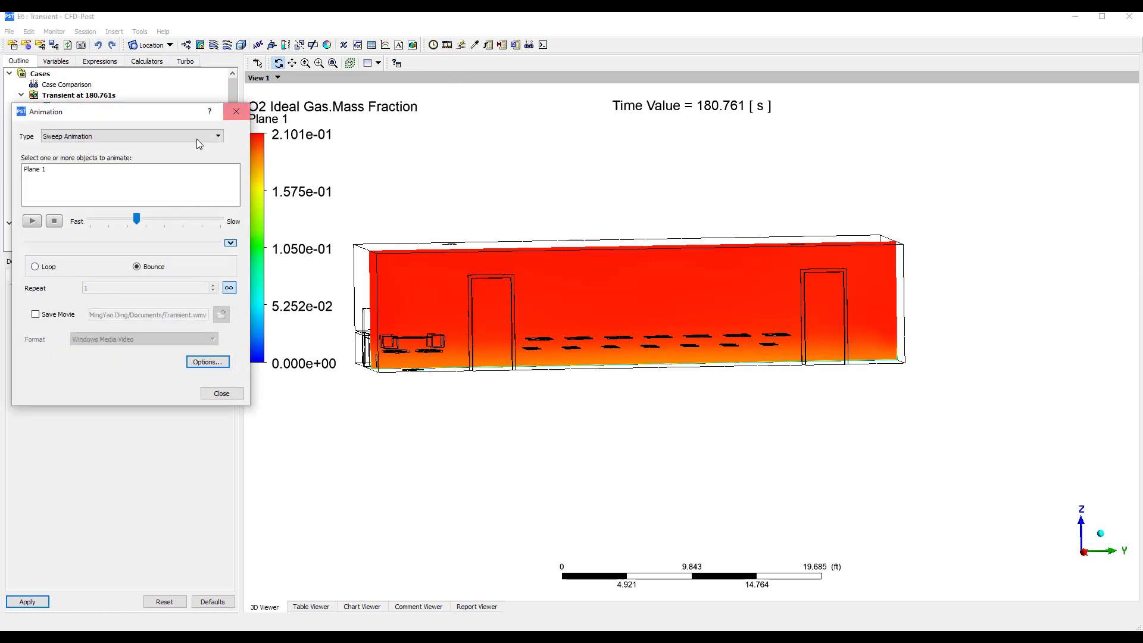
left_click(107, 137)
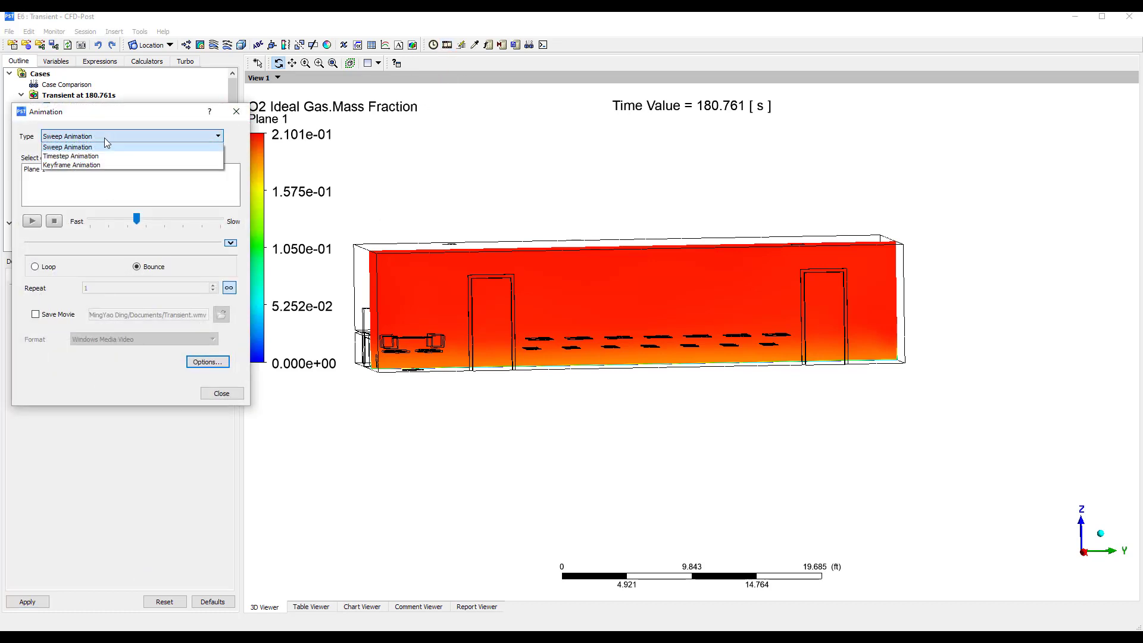
left_click(89, 170)
left_click(32, 183)
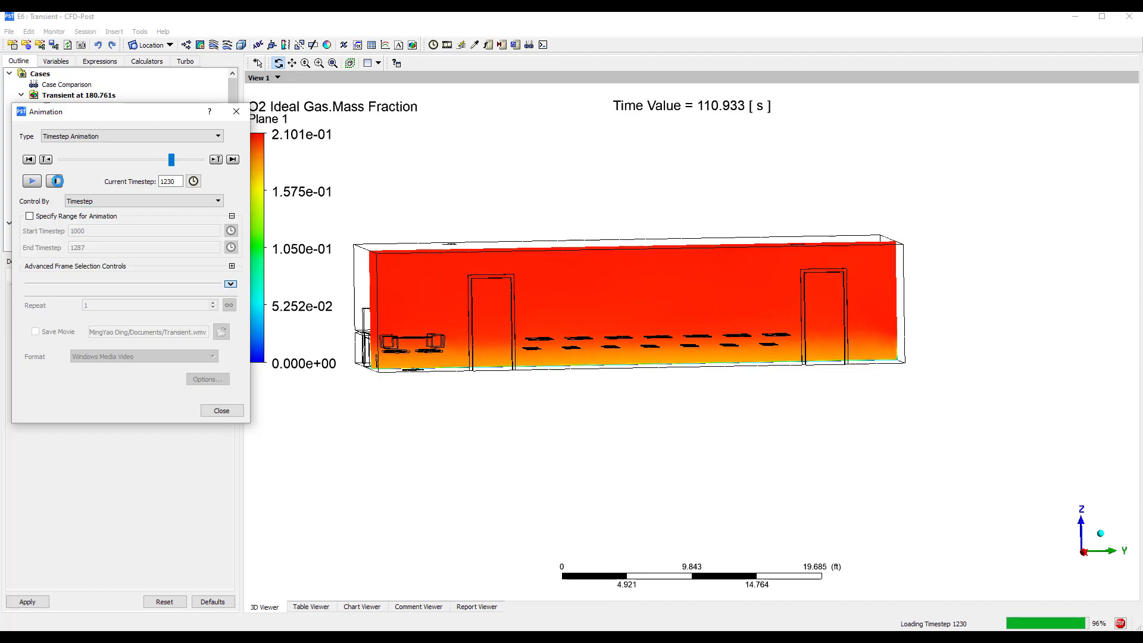
left_click(55, 181)
Uncheck Plane 1 in the Outline tree, viewed from an oblique angle
left_click(236, 111)
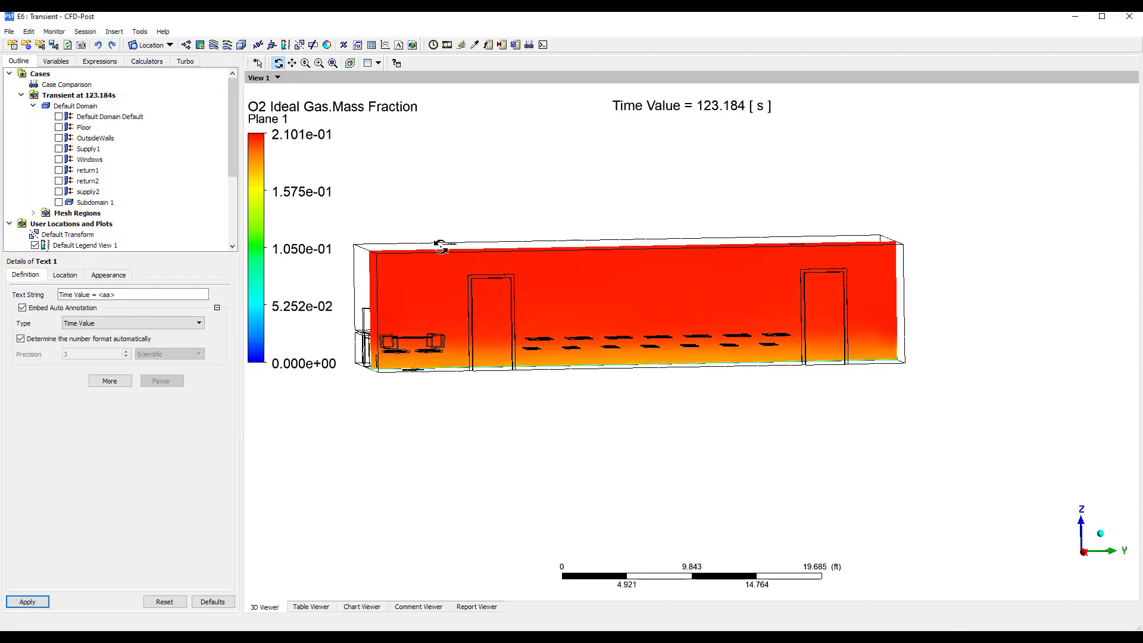
left_click_drag(540, 311, 548, 375)
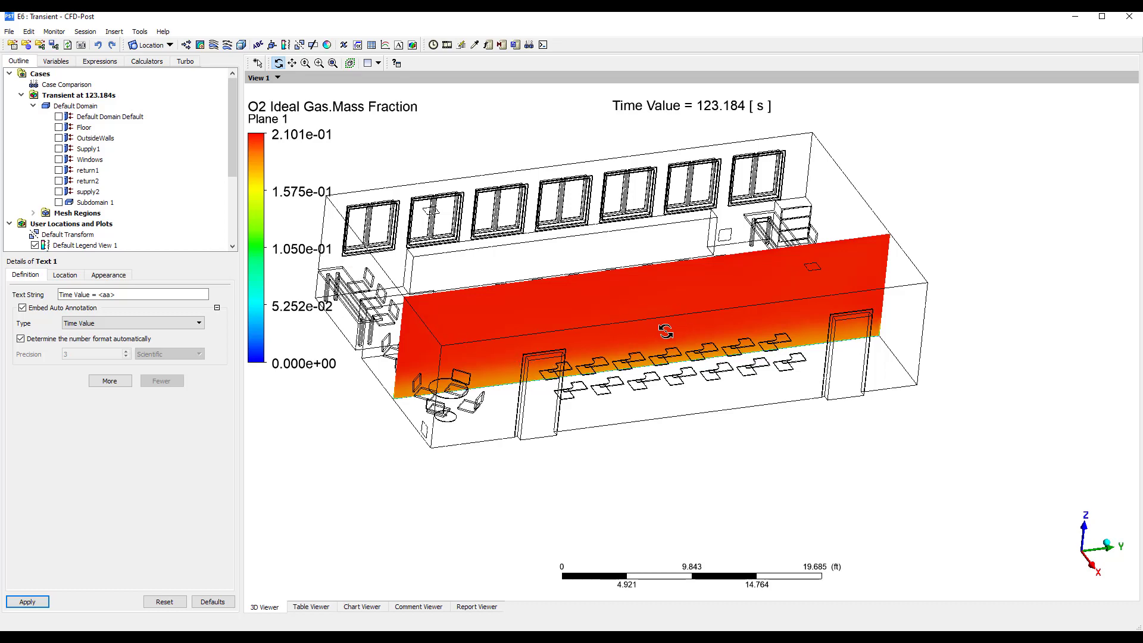
left_click_drag(664, 331, 667, 376)
scroll(160, 226, "down", 4)
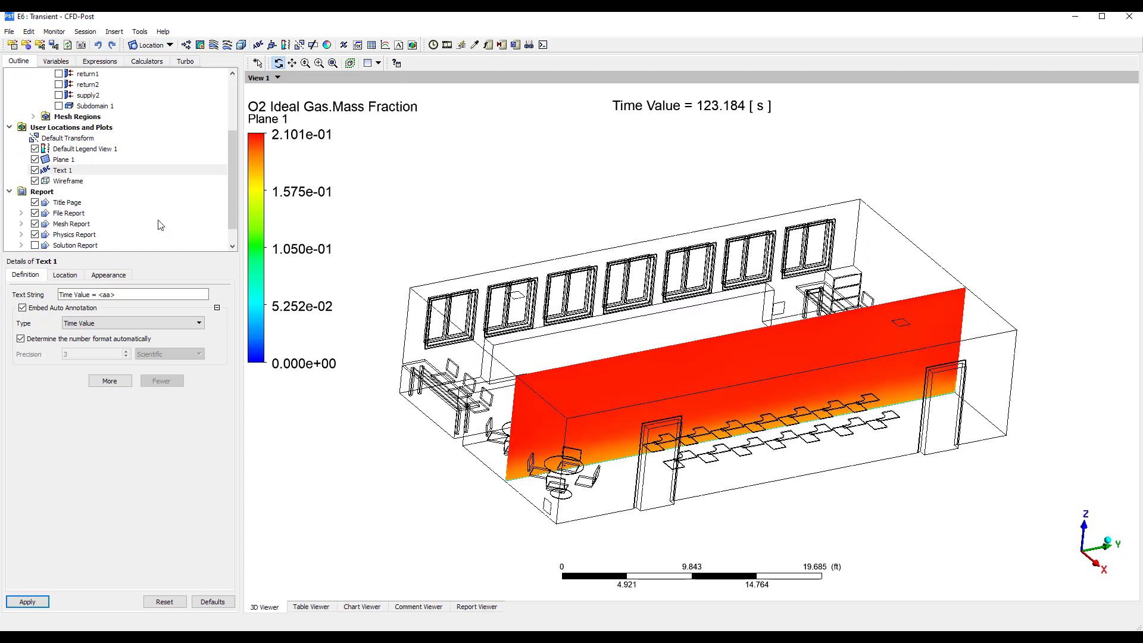
left_click(35, 138)
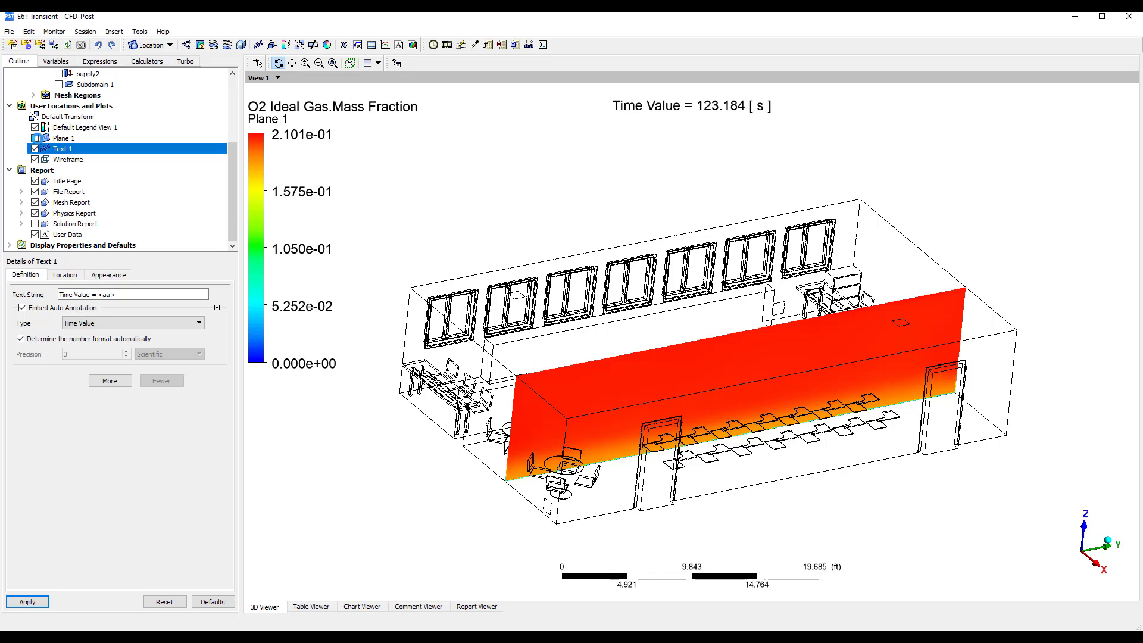
Create Isosurface 1 on O2 Ideal Gas.Mass Fraction at value 0.2 and orbit to view it
left_click(170, 45)
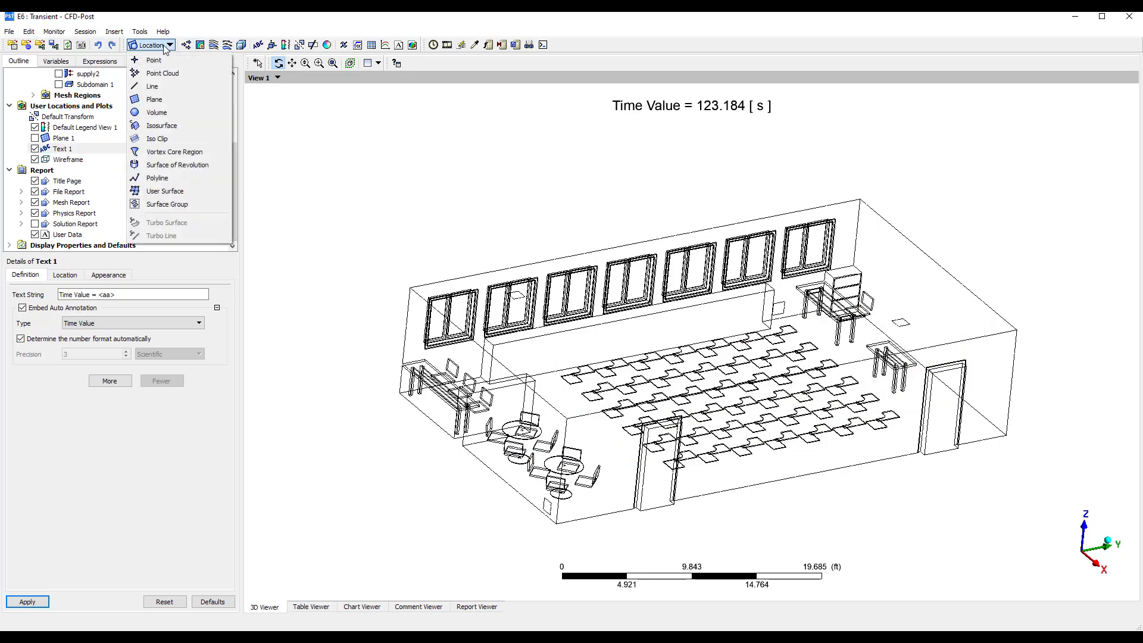
left_click(161, 126)
left_click(198, 176)
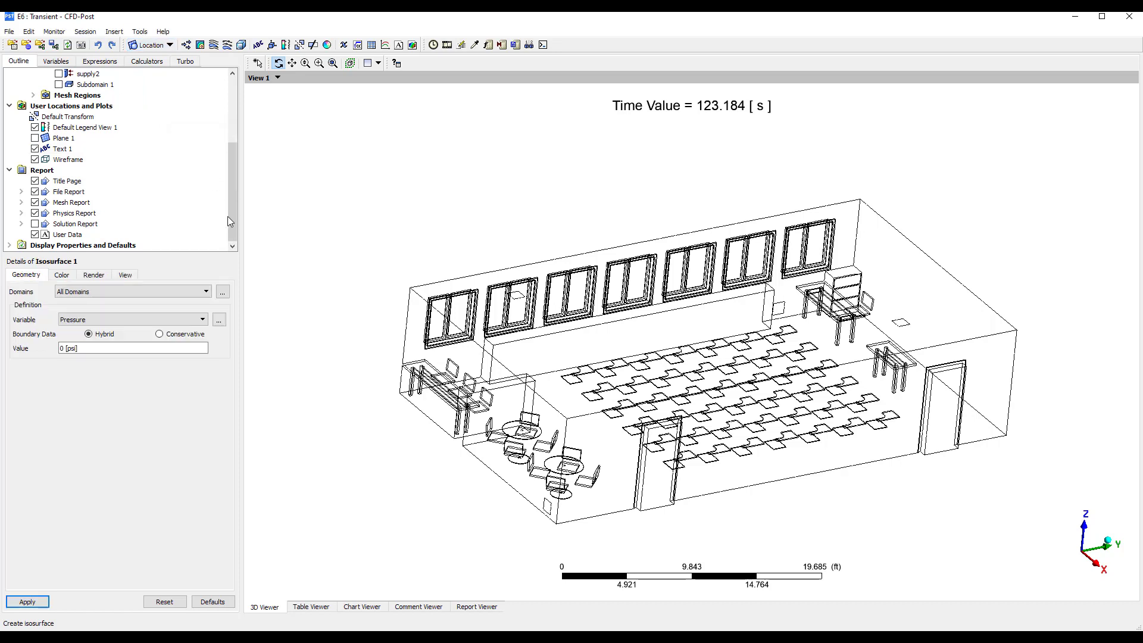
left_click(158, 320)
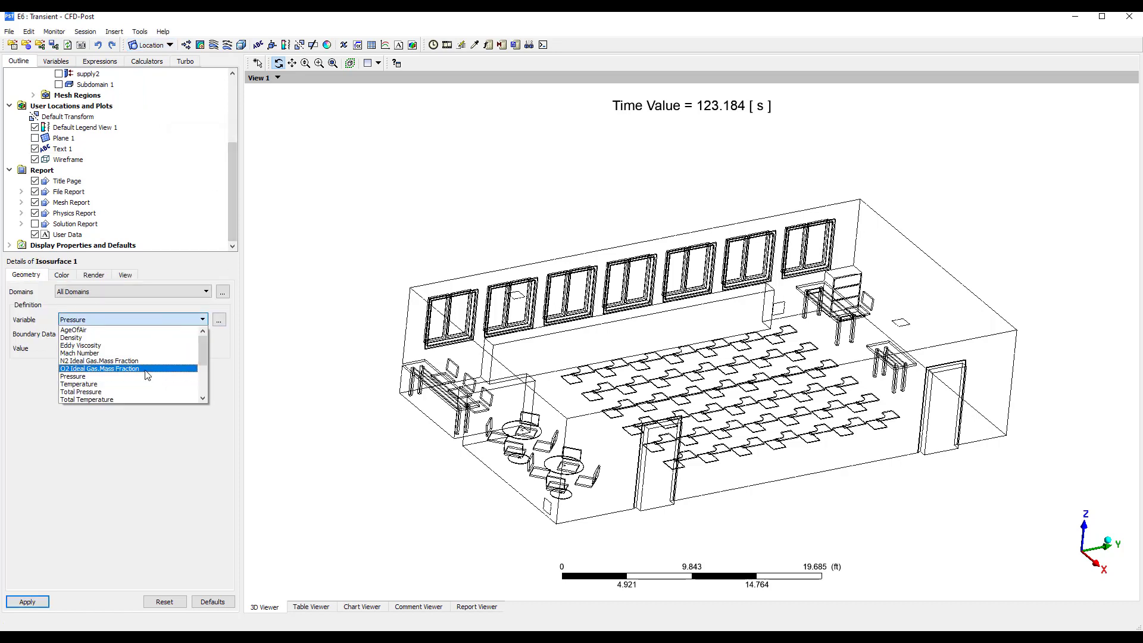
left_click(147, 369)
left_click(101, 350)
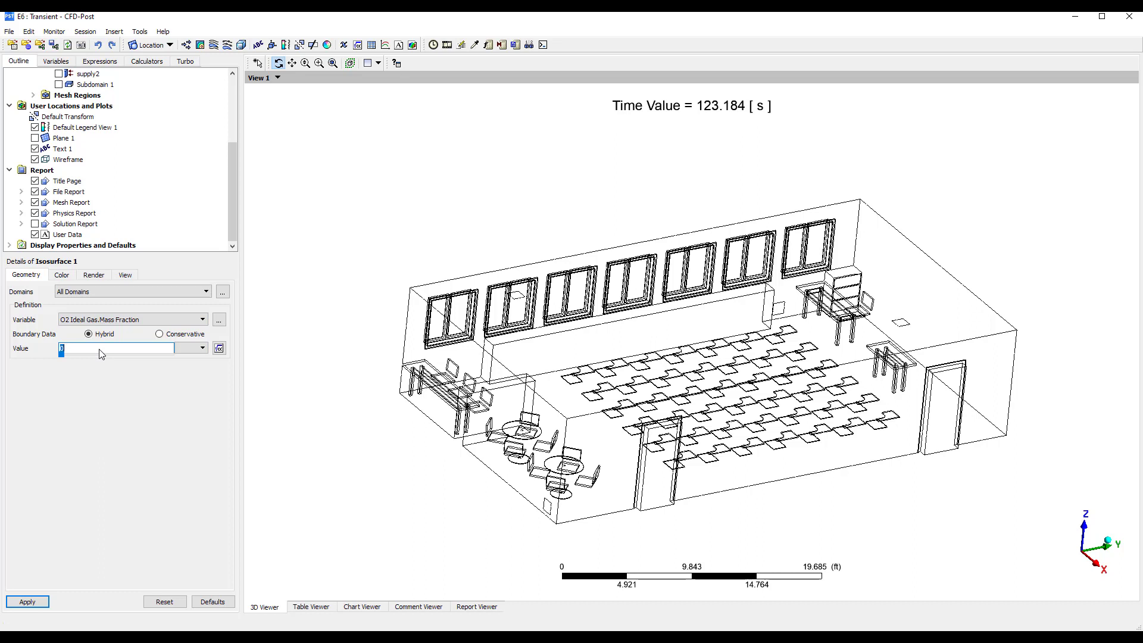
type("20")
key("BackSpace")
key("BackSpace")
left_click(46, 598)
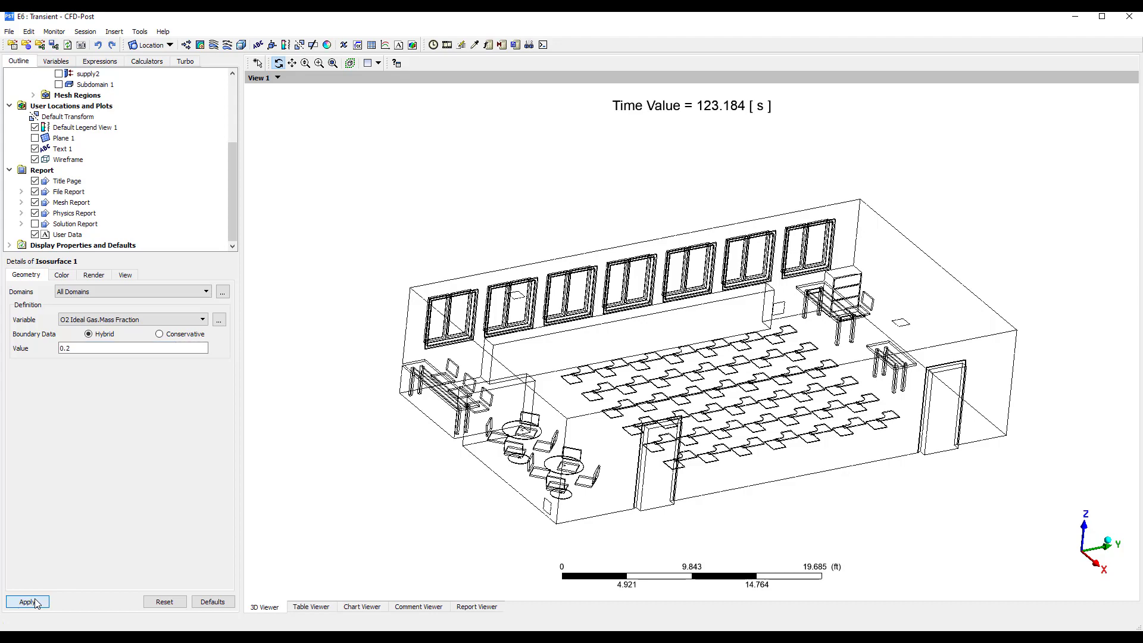
left_click_drag(633, 388, 616, 363)
left_click_drag(625, 299, 655, 311)
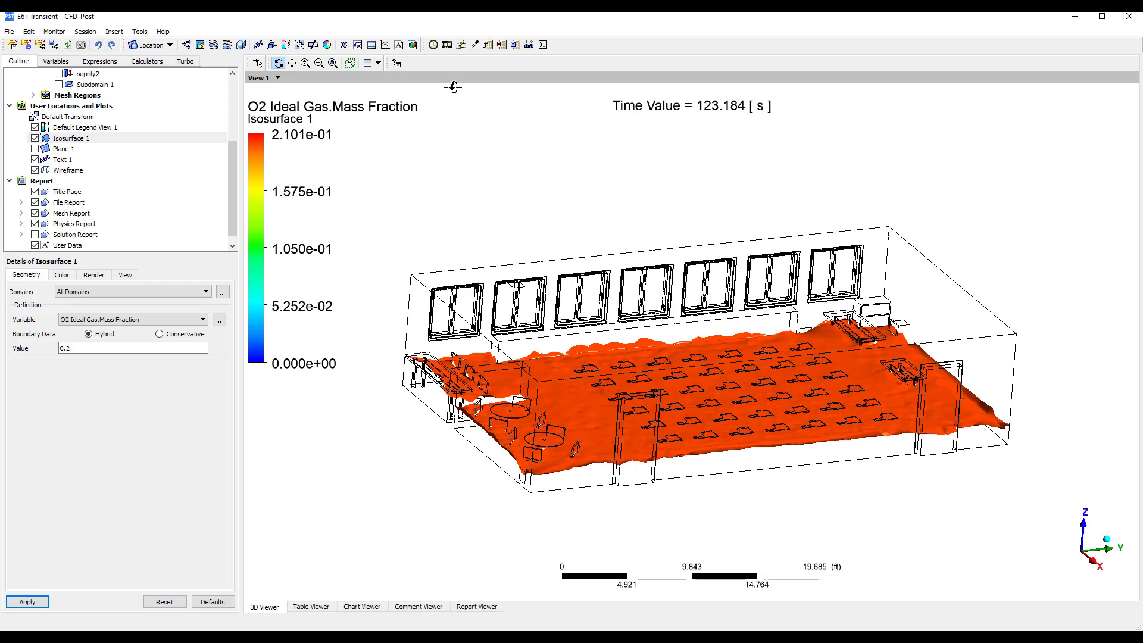
Rewind the timestep animation and play Isosurface 1 through to 180.761 s while orbiting
left_click(447, 45)
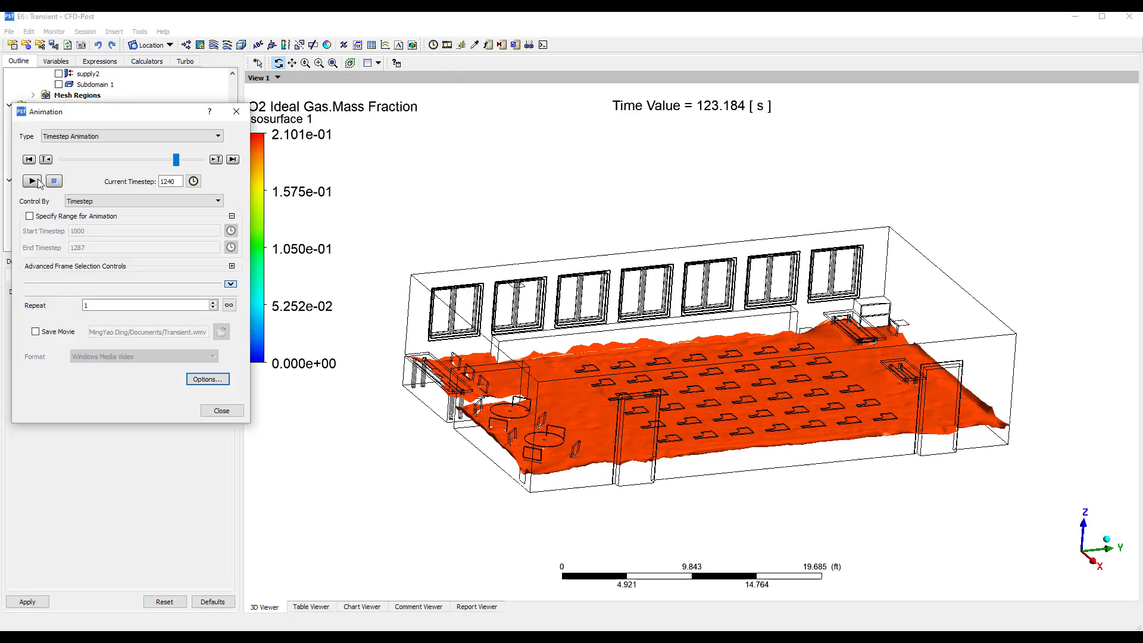
left_click_drag(176, 160, 55, 165)
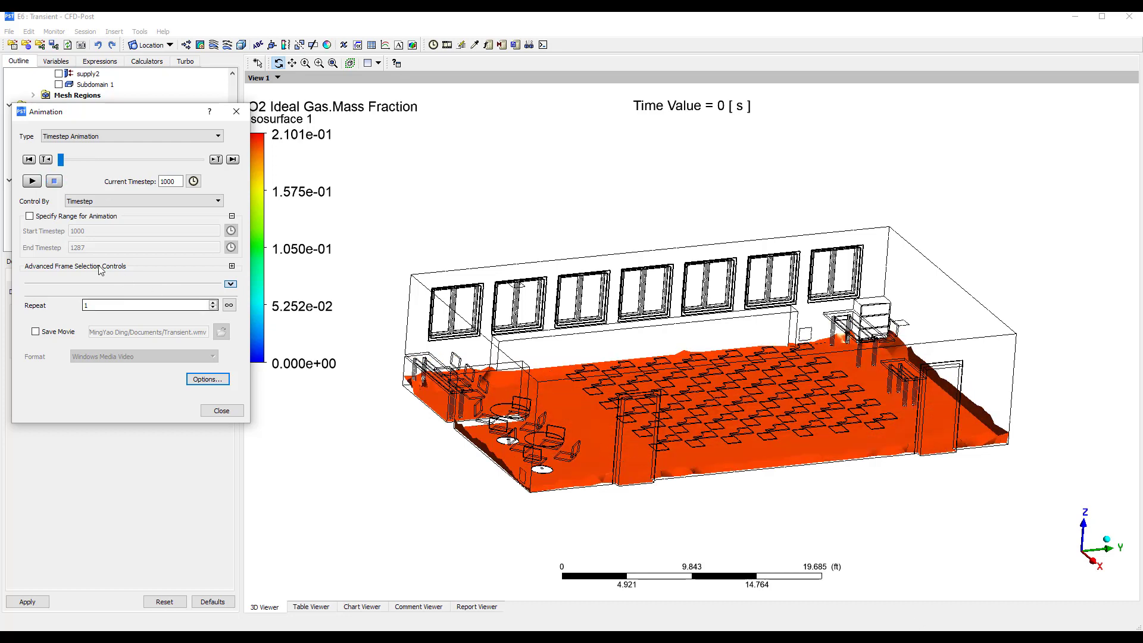
left_click(33, 182)
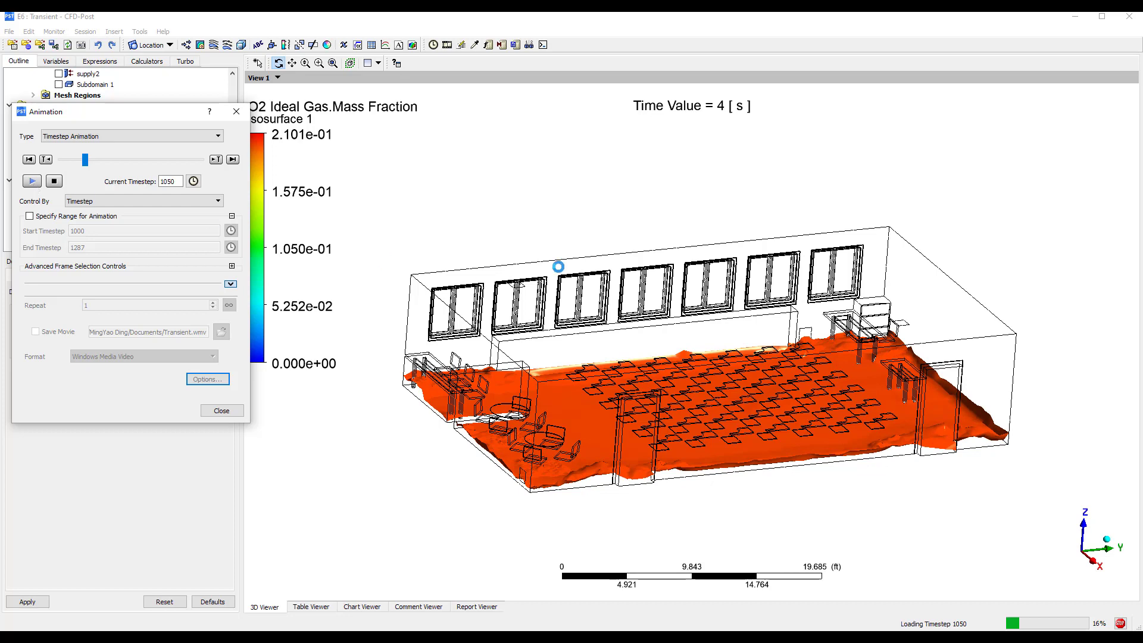
left_click_drag(748, 408, 725, 385)
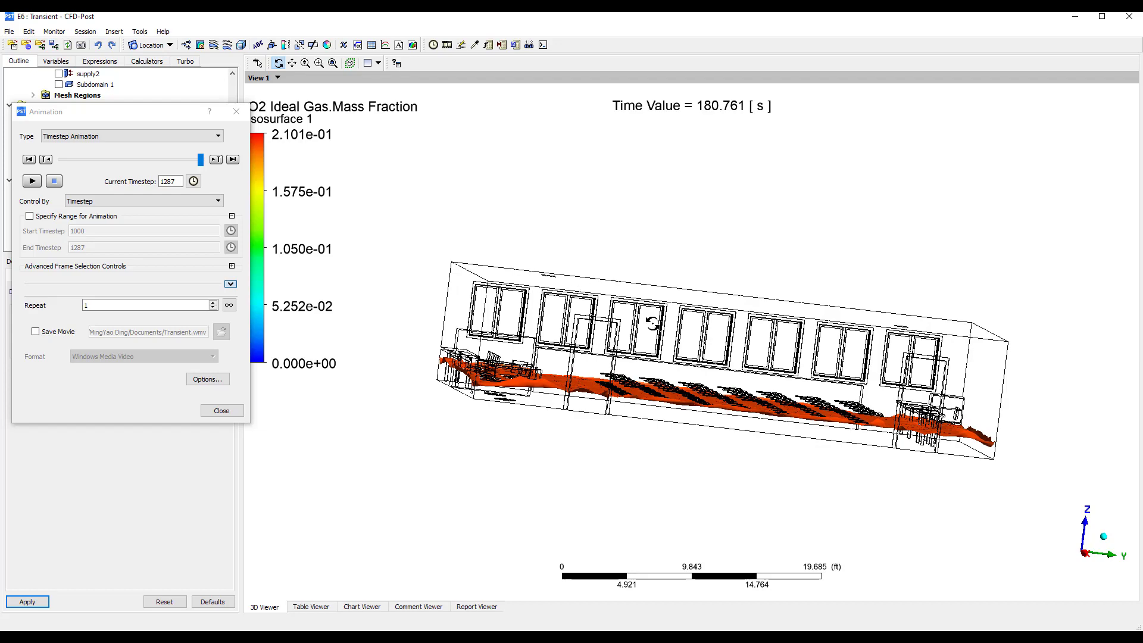
left_click_drag(653, 323, 667, 356)
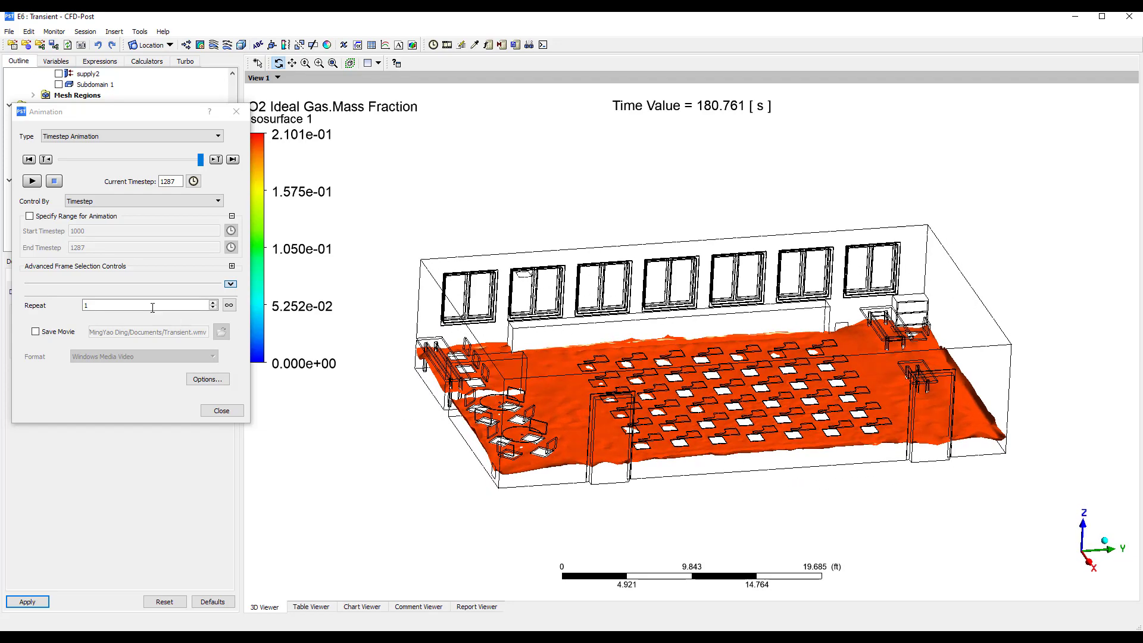
Change Isosurface 1's value from 0.2 to 0.1 and apply it
left_click(236, 111)
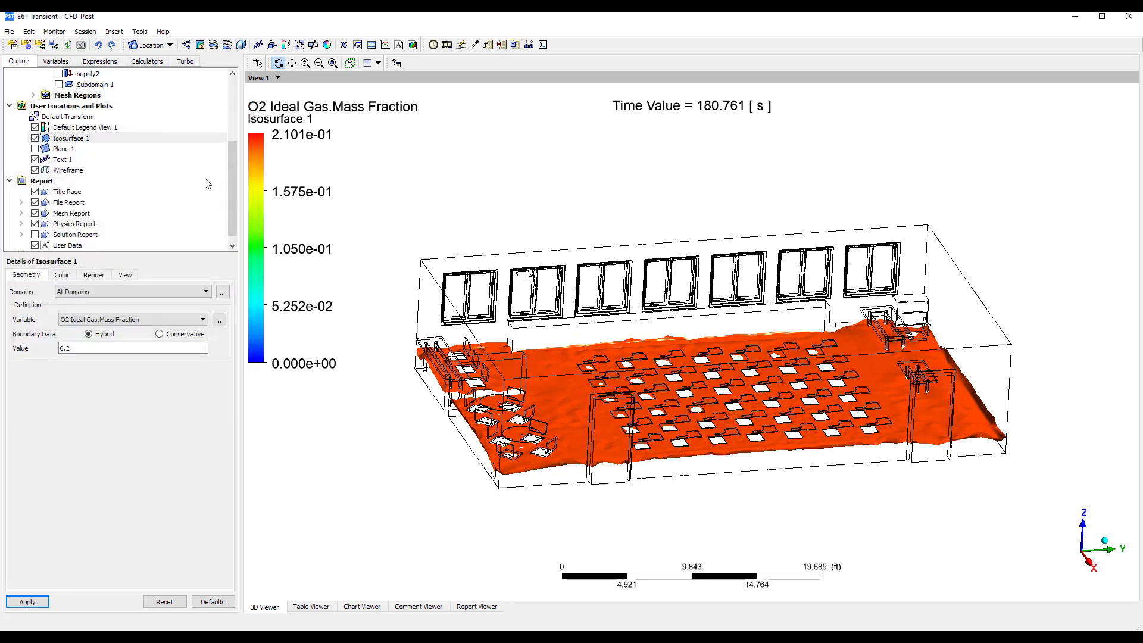
left_click(108, 346)
key("BackSpace")
type("1")
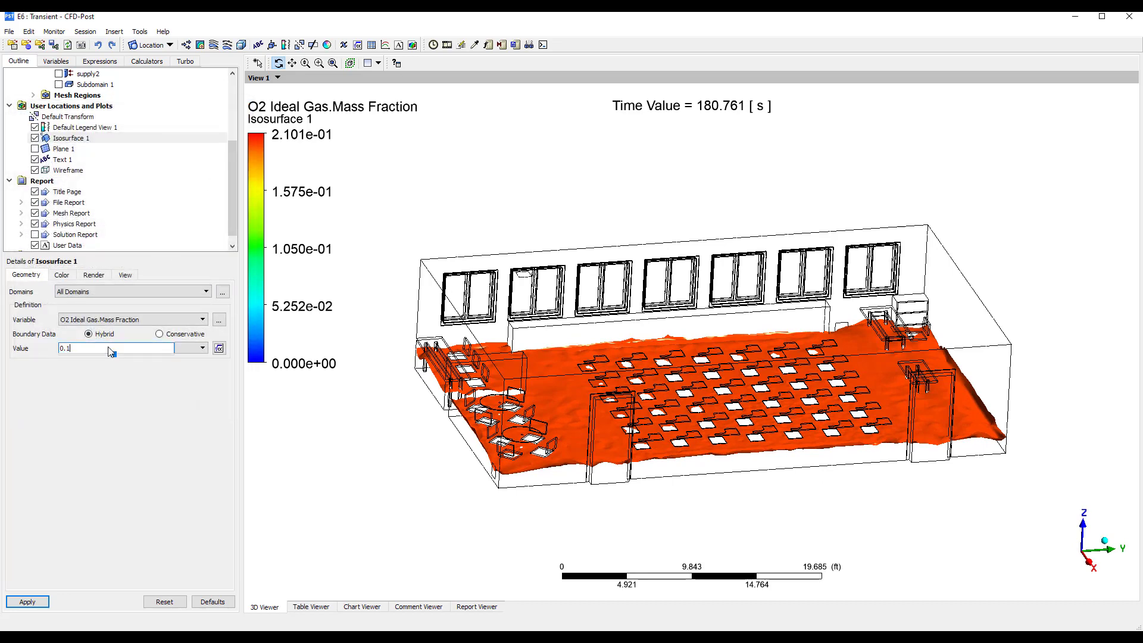
left_click(46, 602)
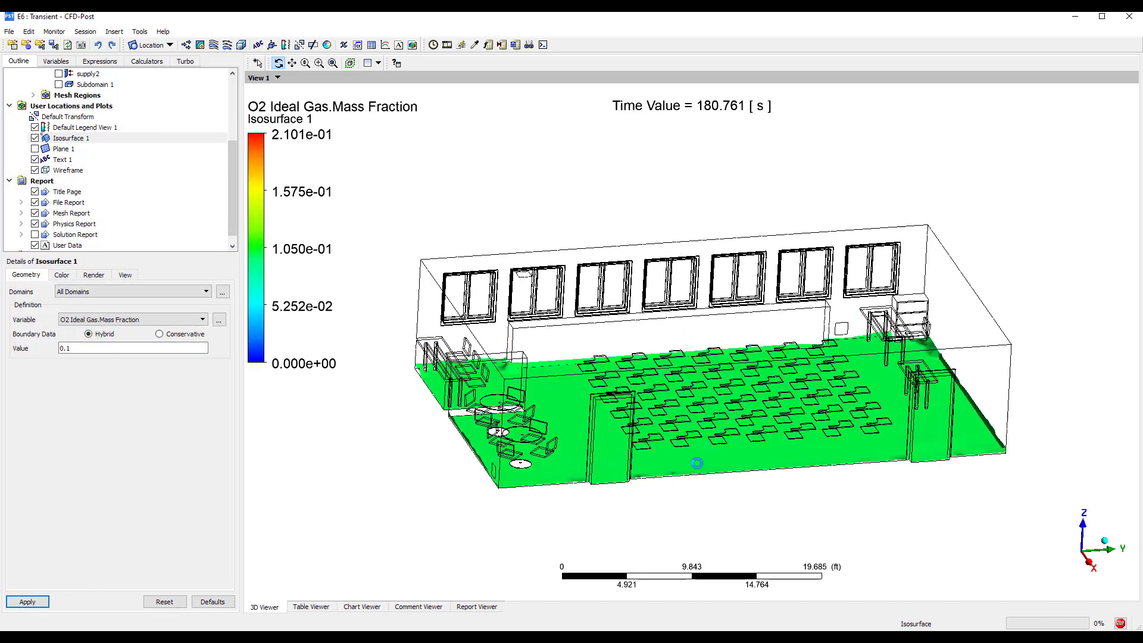
left_click_drag(723, 506, 686, 437)
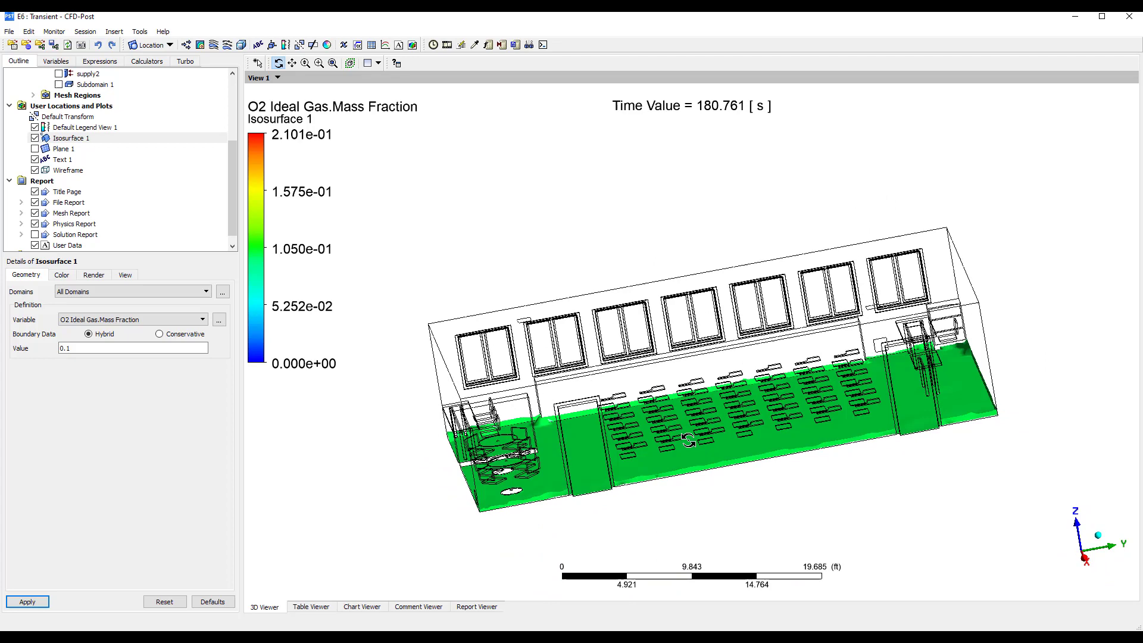
Hide Isosurface 1 and show Plane 1, orbiting to a level view of the room
left_click(35, 138)
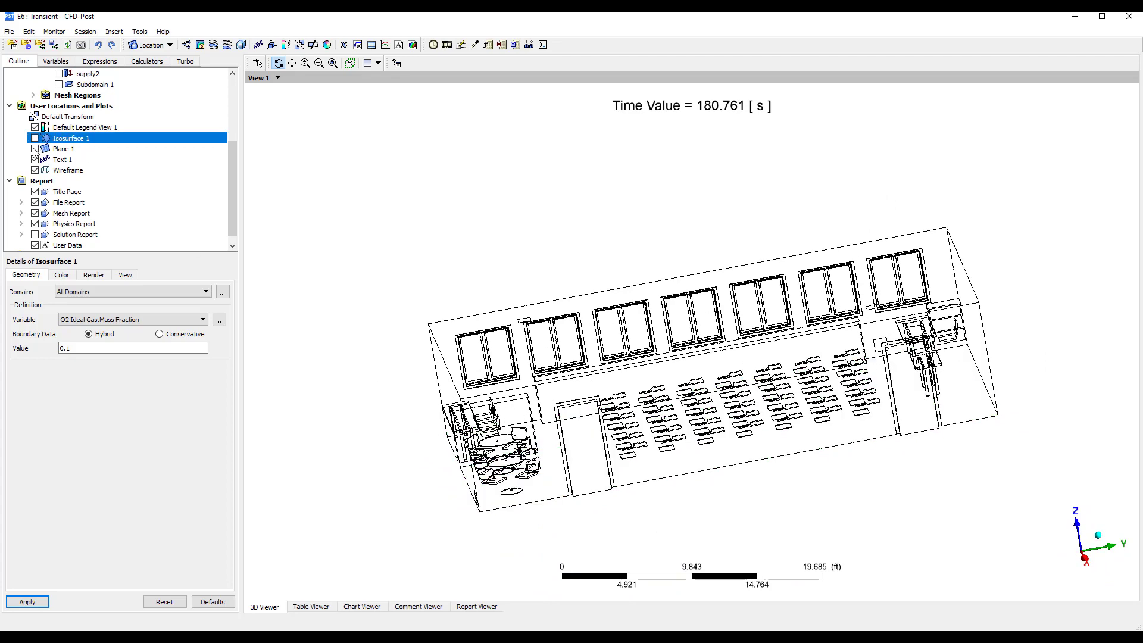
left_click(35, 148)
left_click_drag(650, 336, 625, 331)
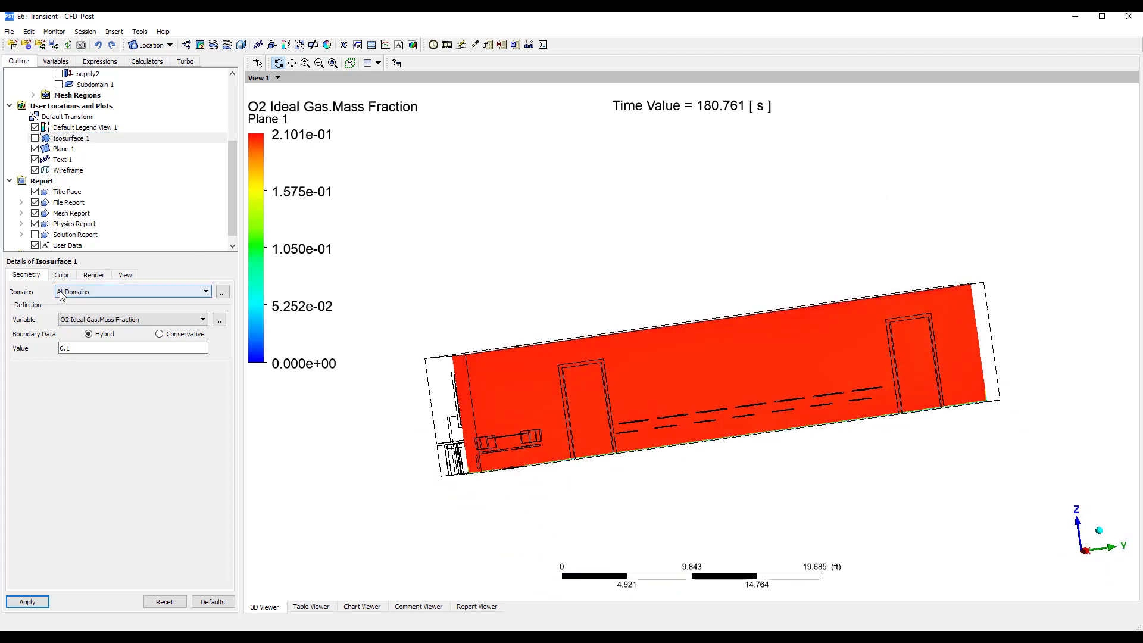
left_click(162, 320)
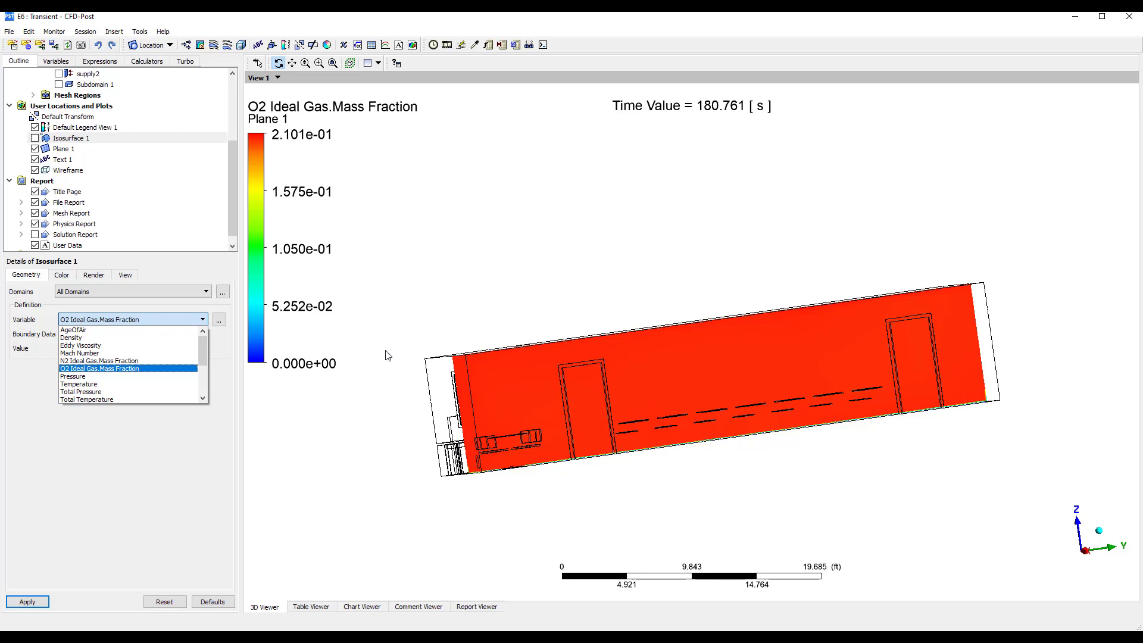
left_click(553, 395)
left_click_drag(565, 375, 278, 285)
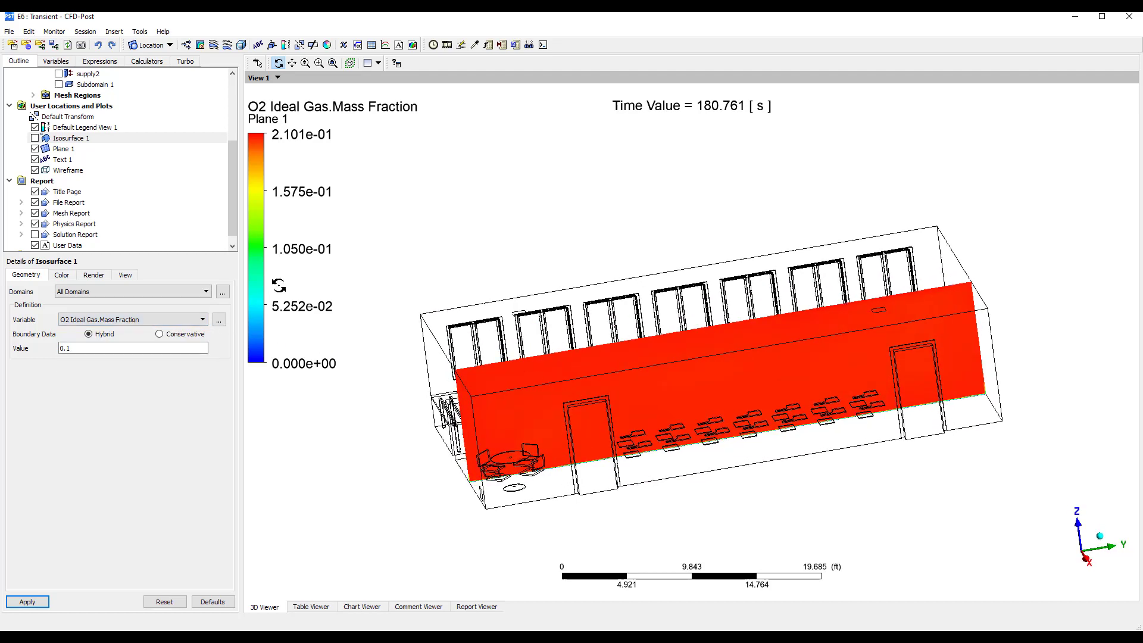
left_click_drag(500, 334, 504, 343)
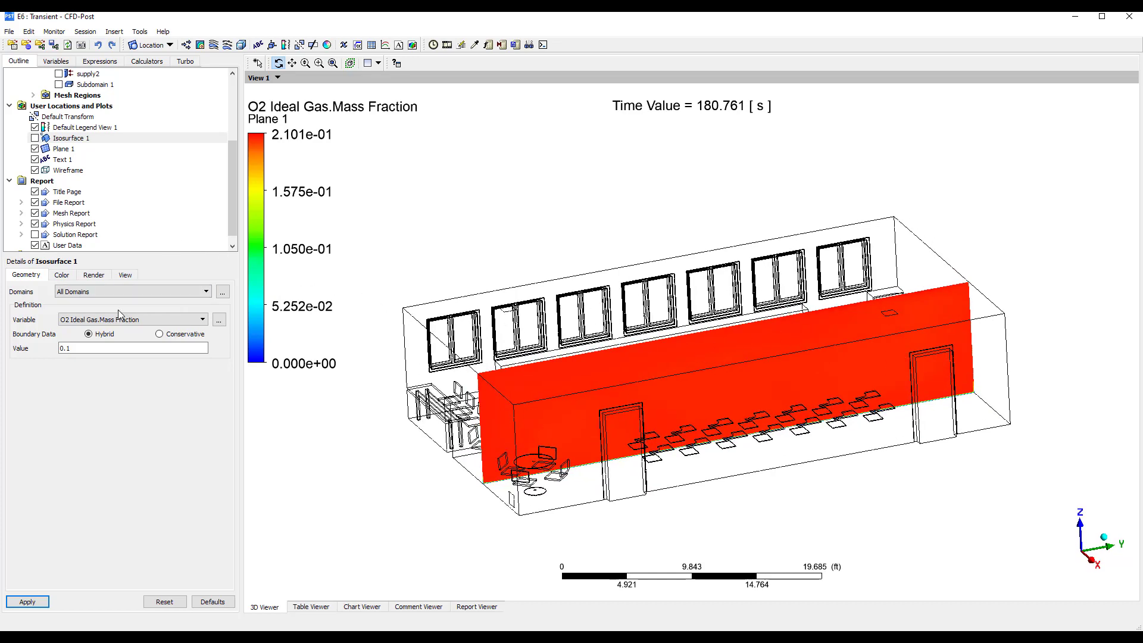
Colour Plane 1 by Temperature on its Color tab and inspect the result
left_click(60, 276)
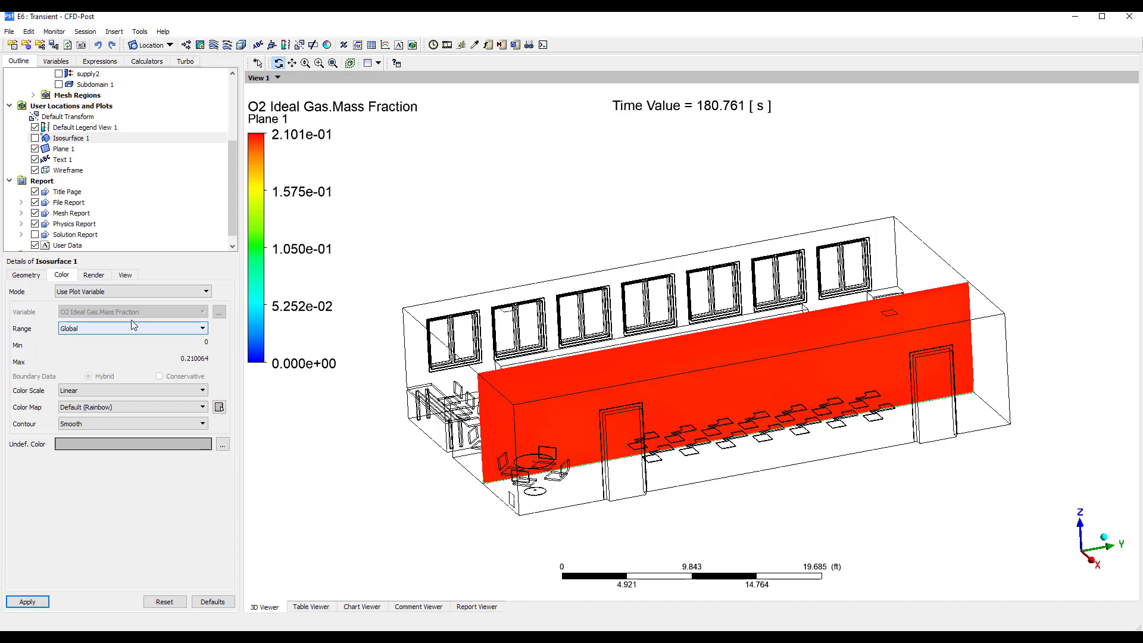
left_click(61, 149)
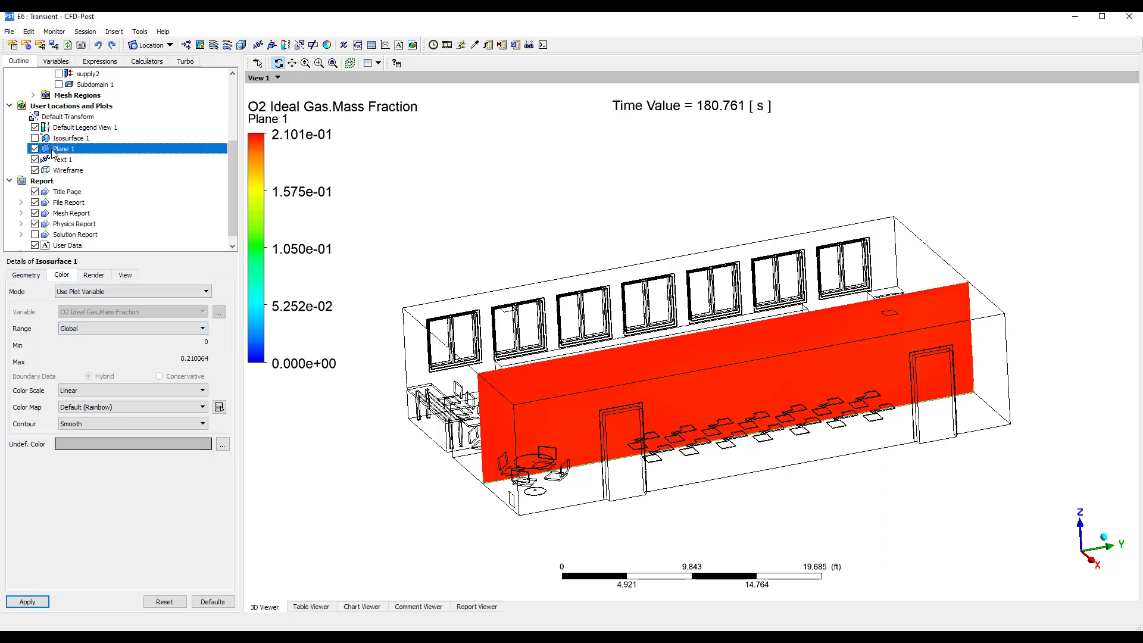
left_click(62, 275)
left_click(149, 311)
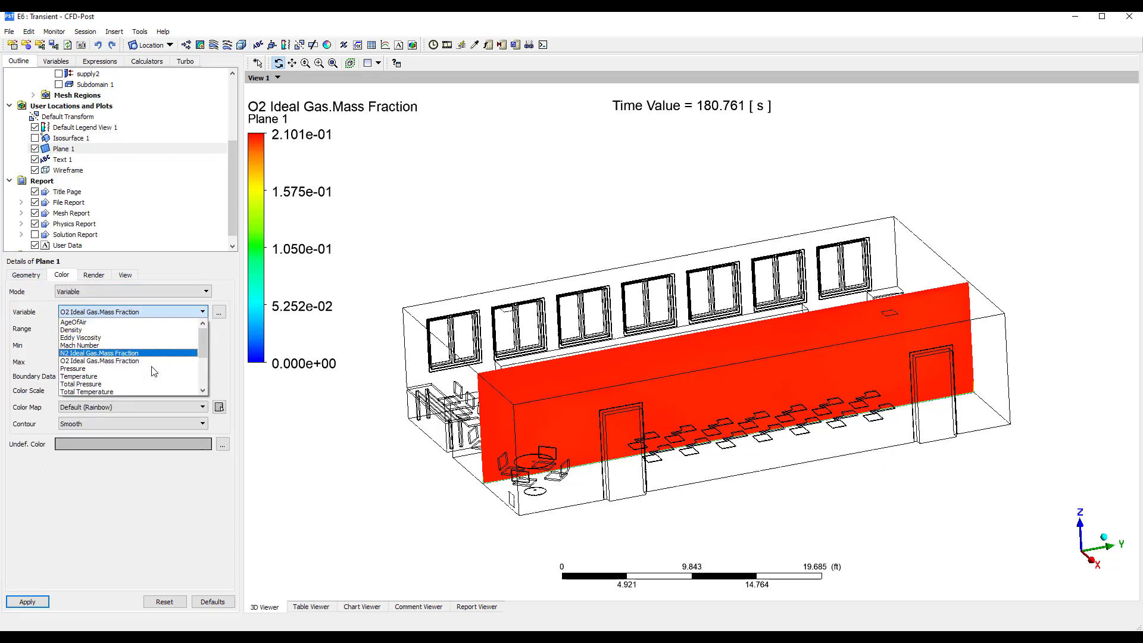
left_click(152, 381)
left_click(28, 601)
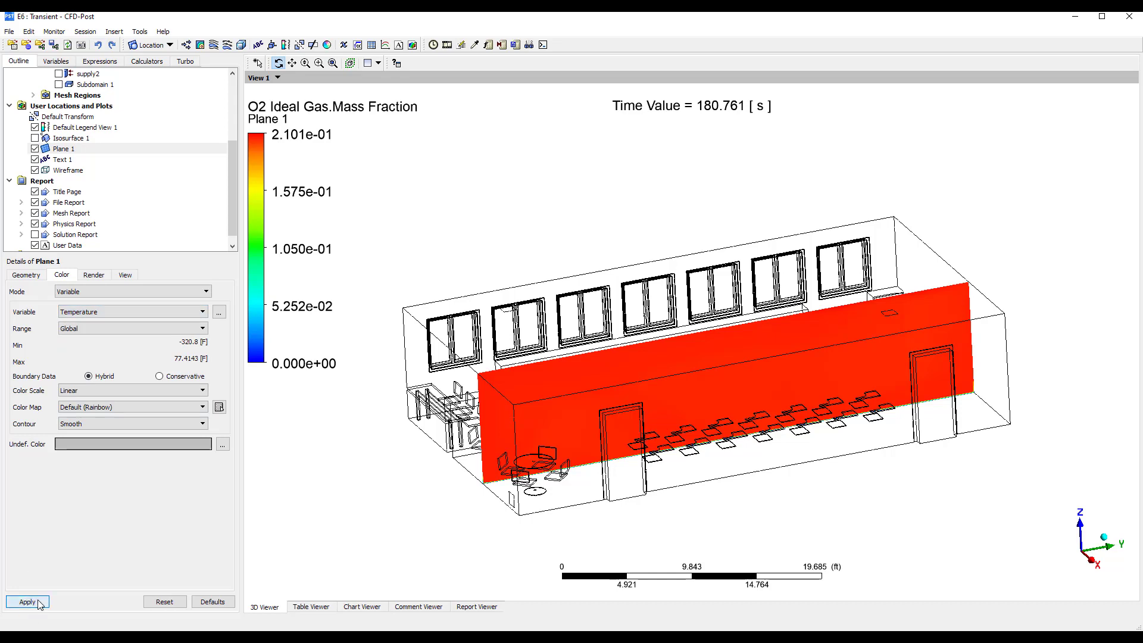
left_click_drag(563, 381, 544, 402)
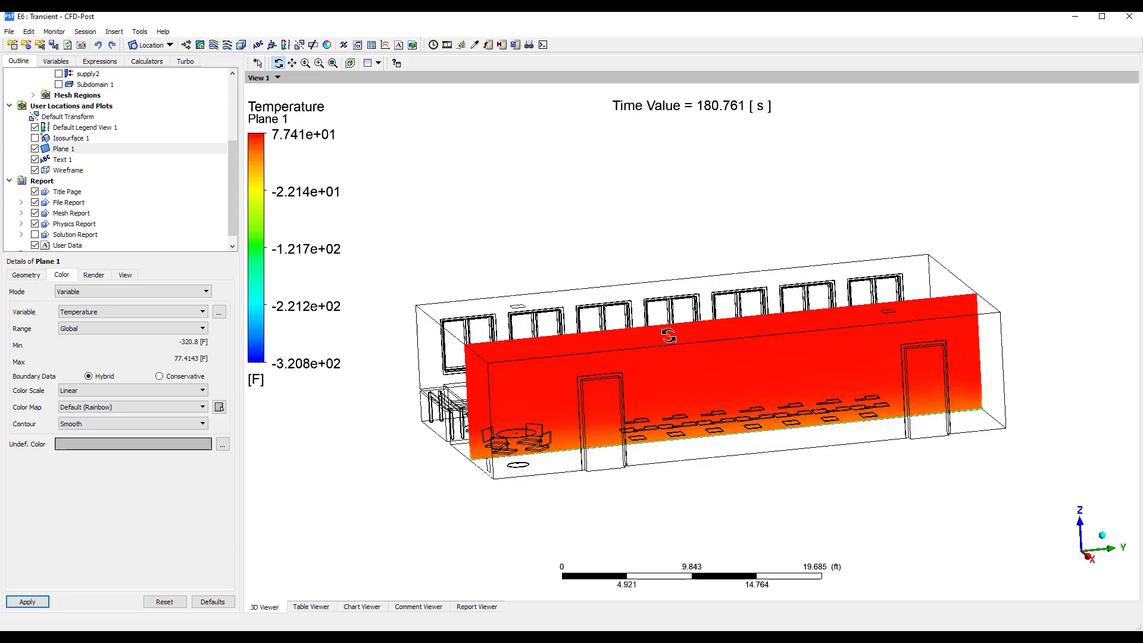
mouse_move(668, 336)
left_mouse_down()
mouse_move(699, 304)
mouse_move(721, 357)
mouse_move(757, 389)
mouse_move(636, 357)
mouse_move(671, 341)
left_mouse_up()
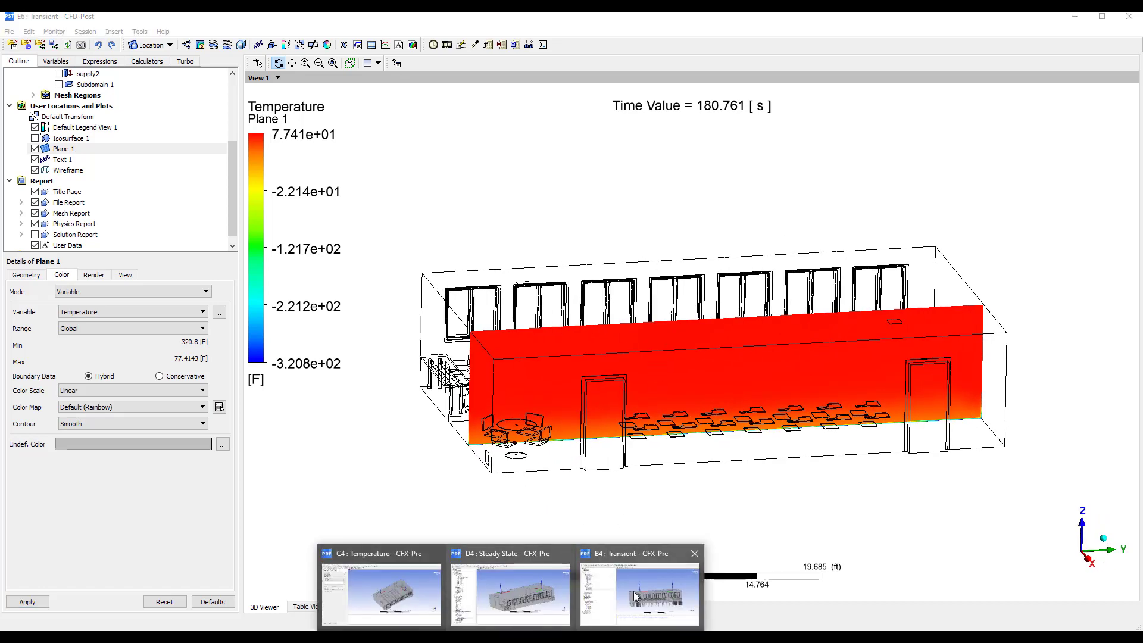
left_click(637, 581)
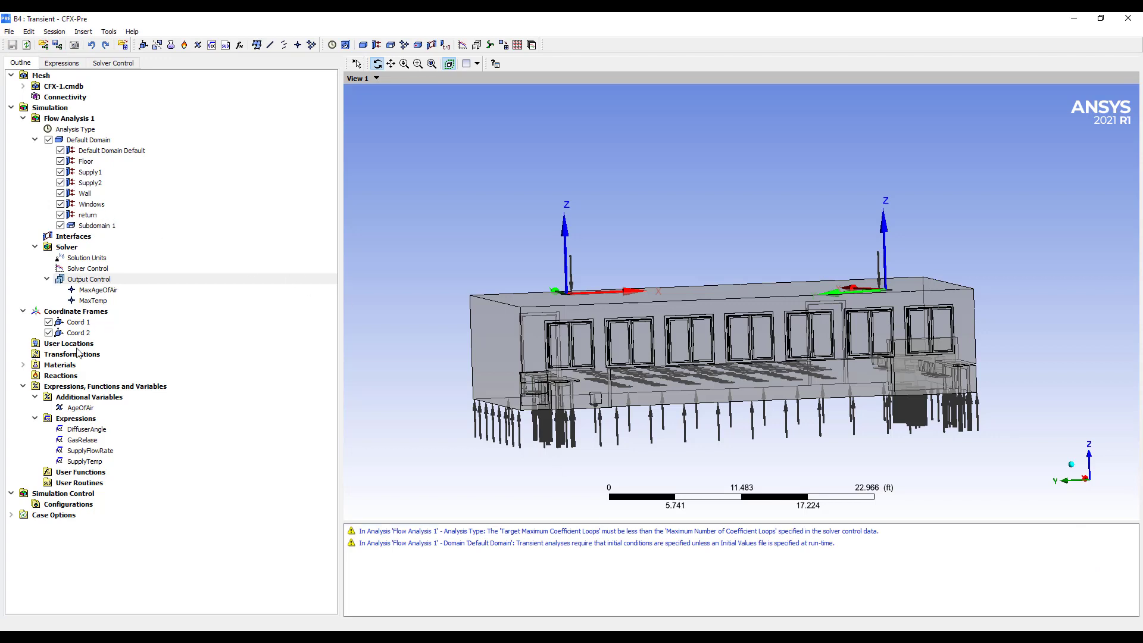
left_click(24, 364)
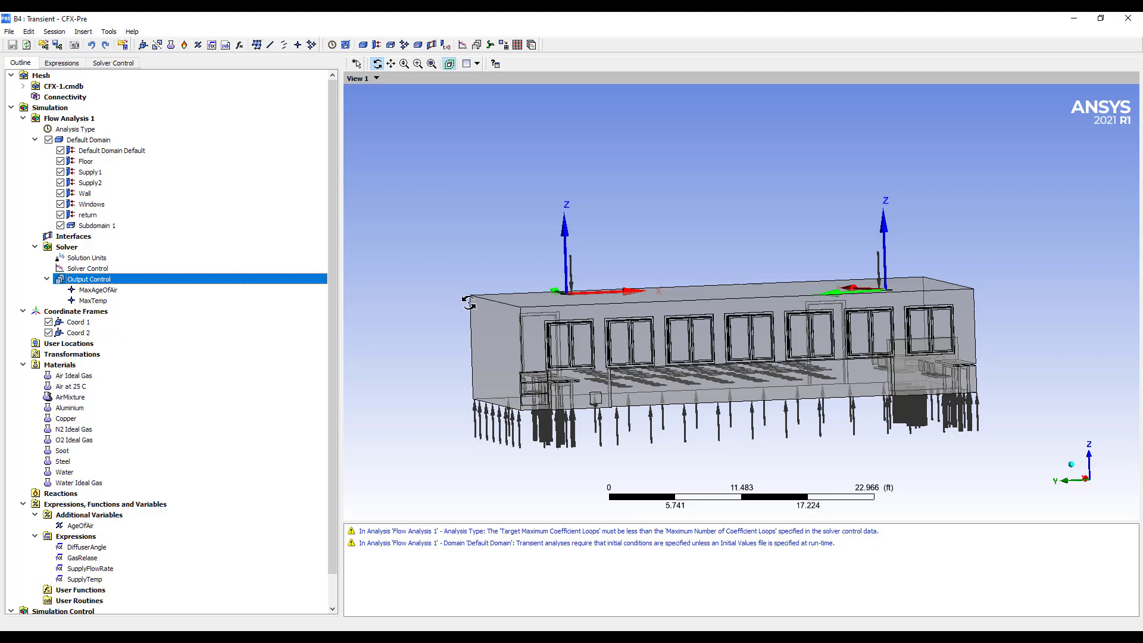
left_click_drag(512, 306, 533, 321)
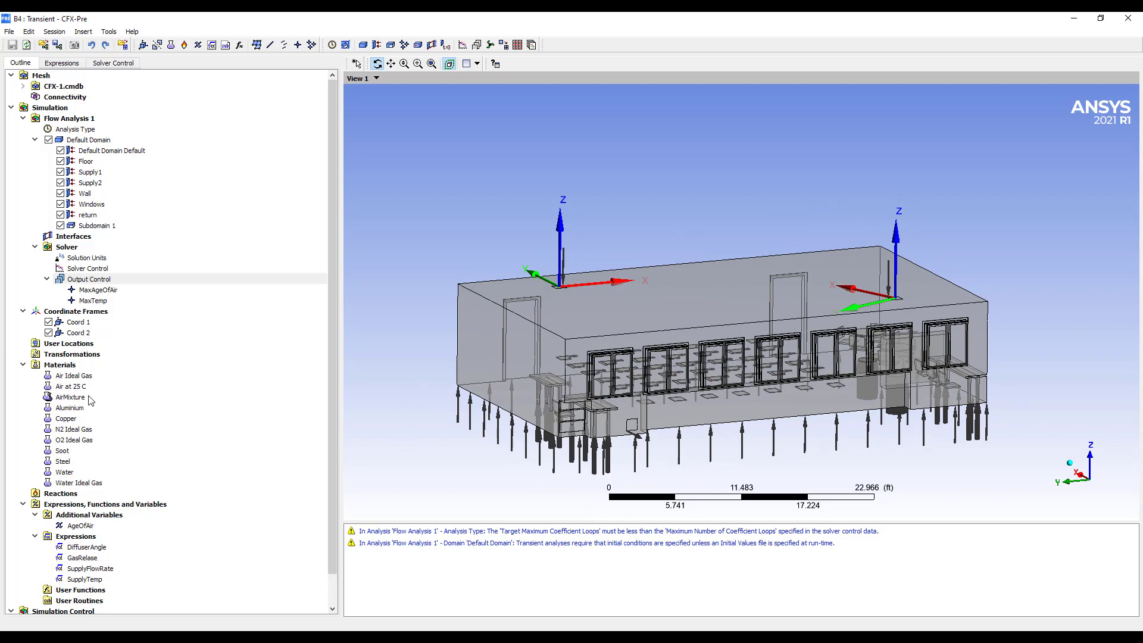
double_click(89, 139)
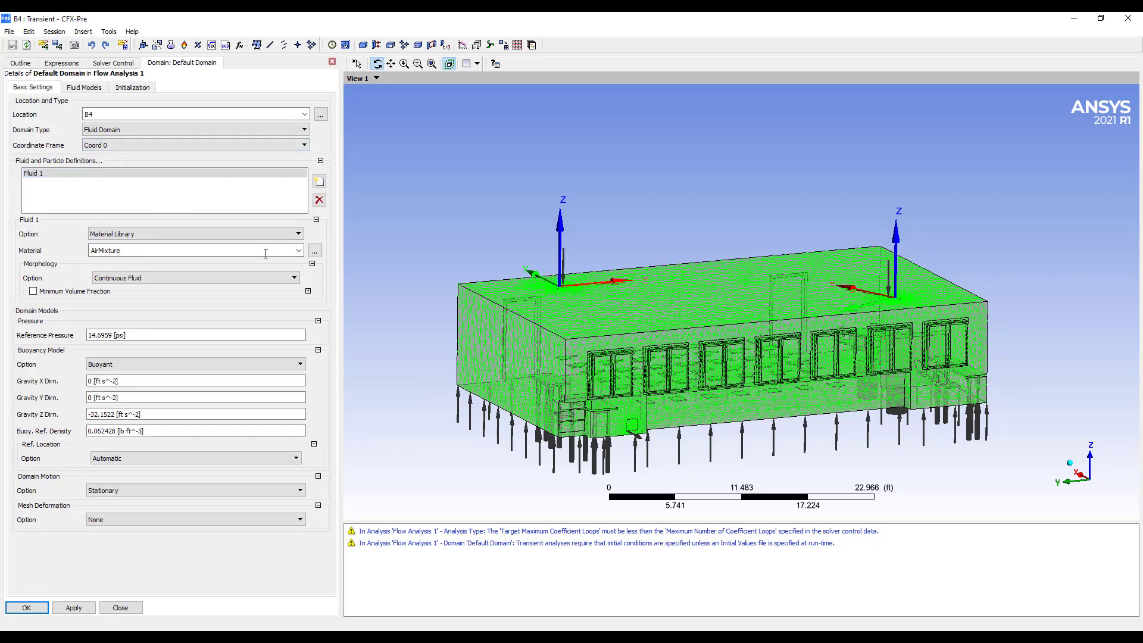
left_click(294, 278)
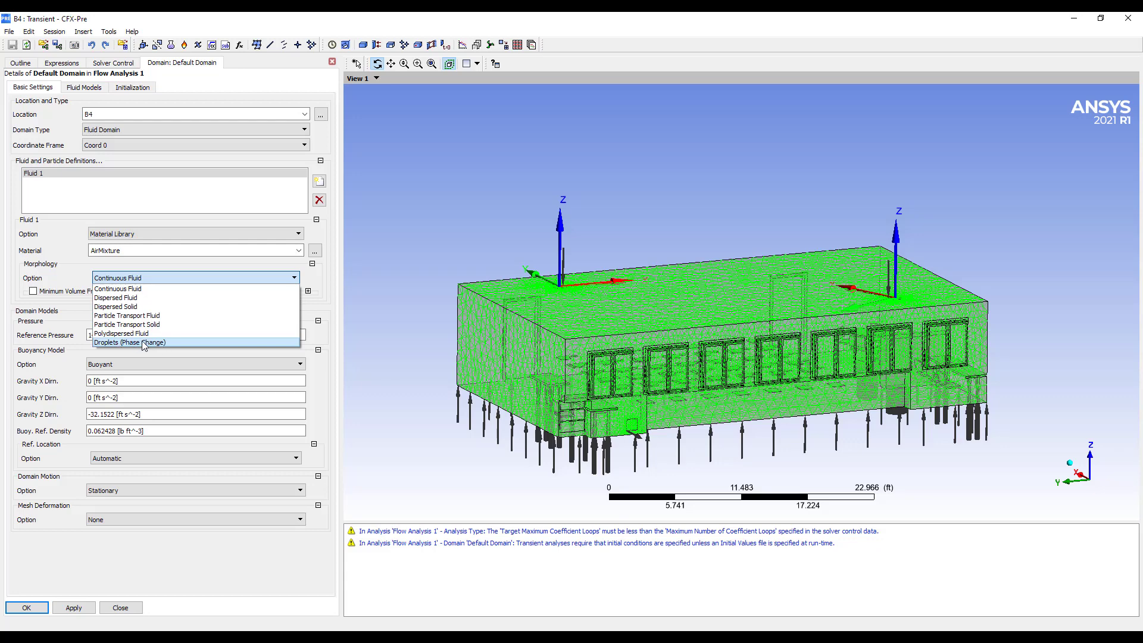
key("Return")
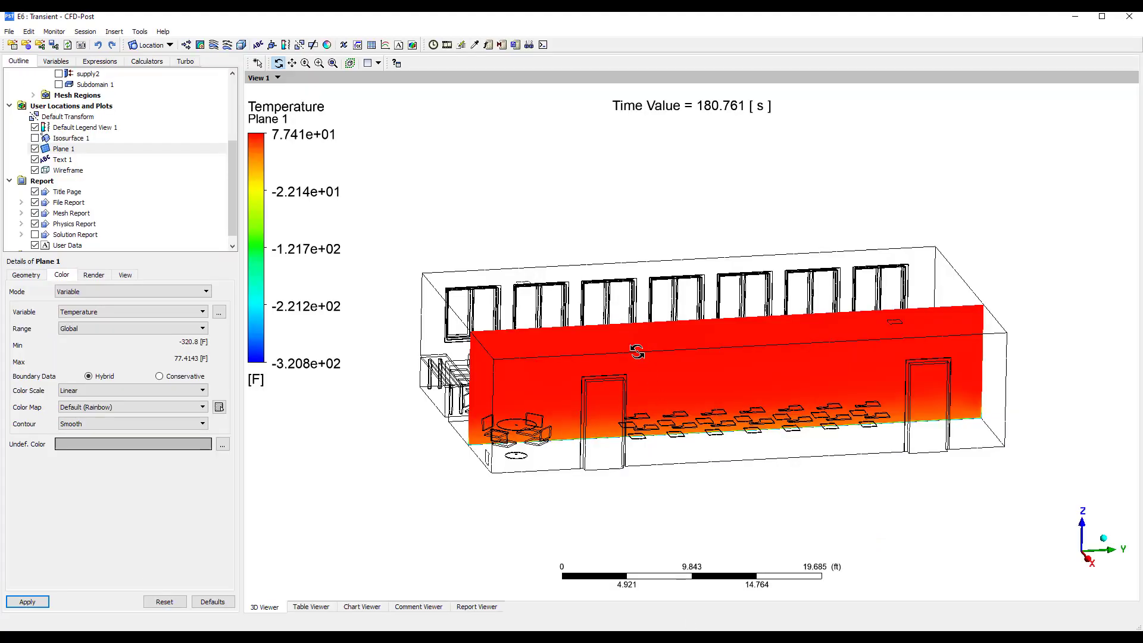
left_click_drag(607, 354, 649, 366)
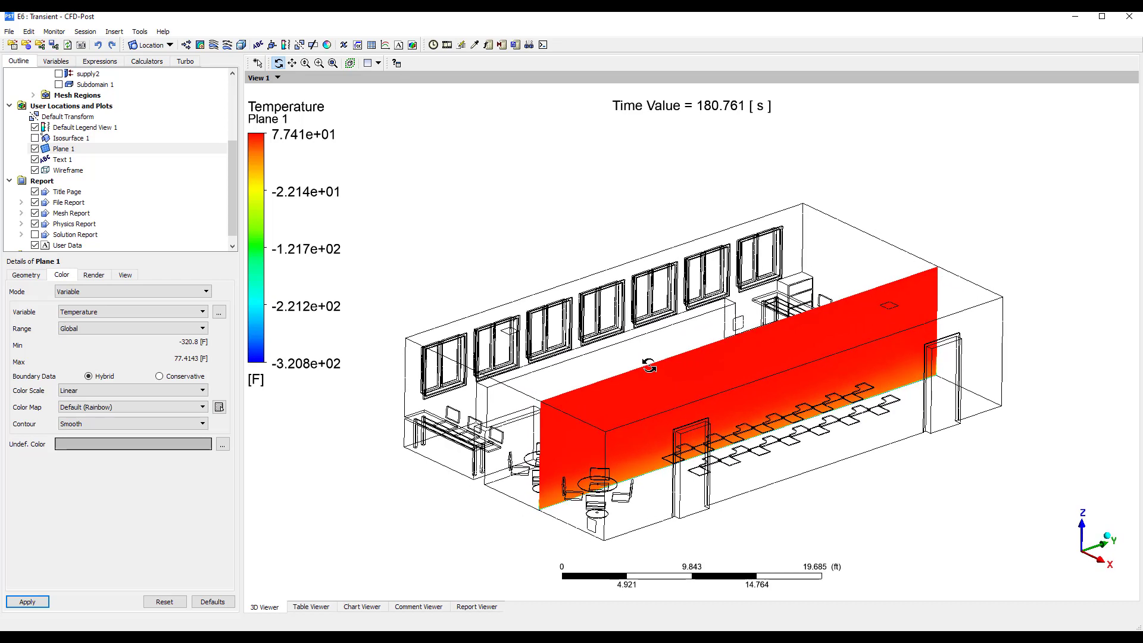